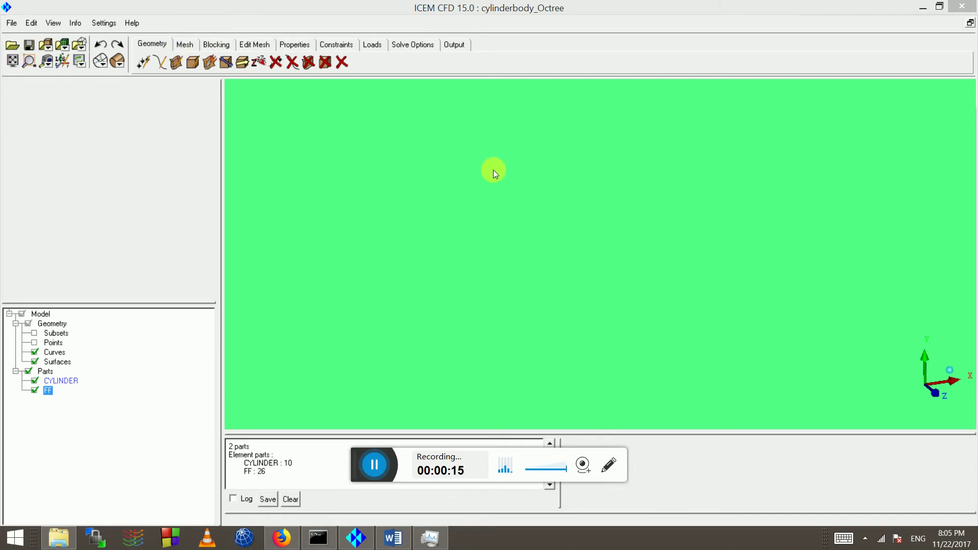
- Fit and zoom the domain box, show it as a rotated wireframe, and bring up Word's jump list
left_click(11, 61)
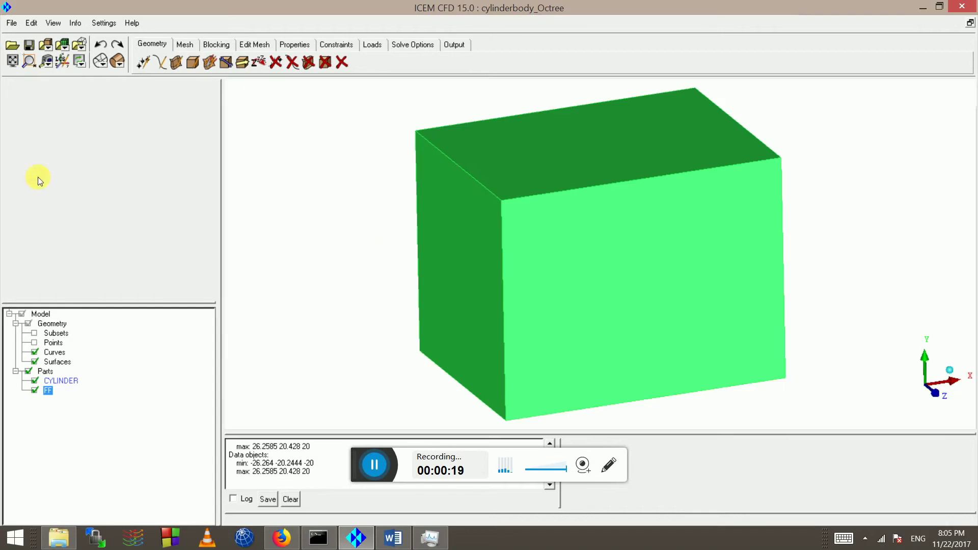
scroll(433, 268, "up", 3)
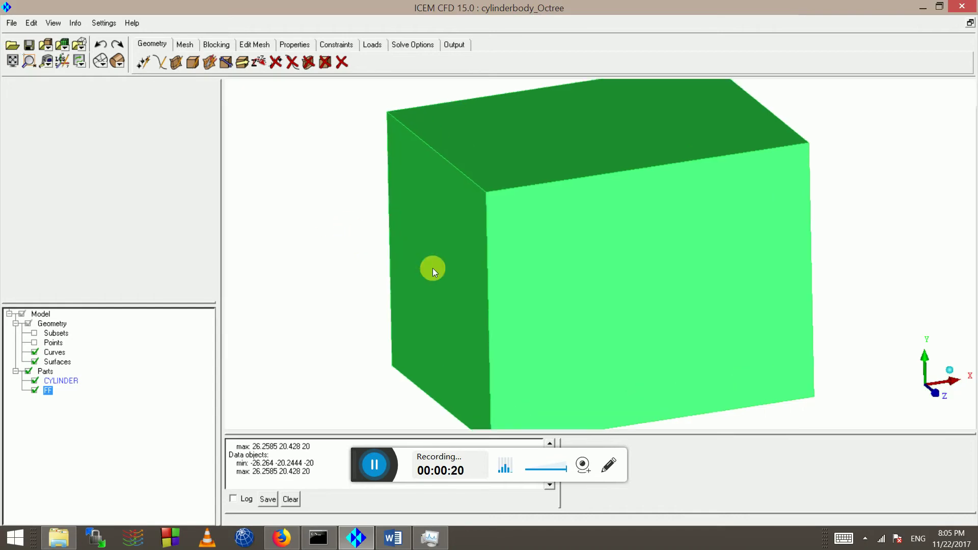
left_click(108, 55)
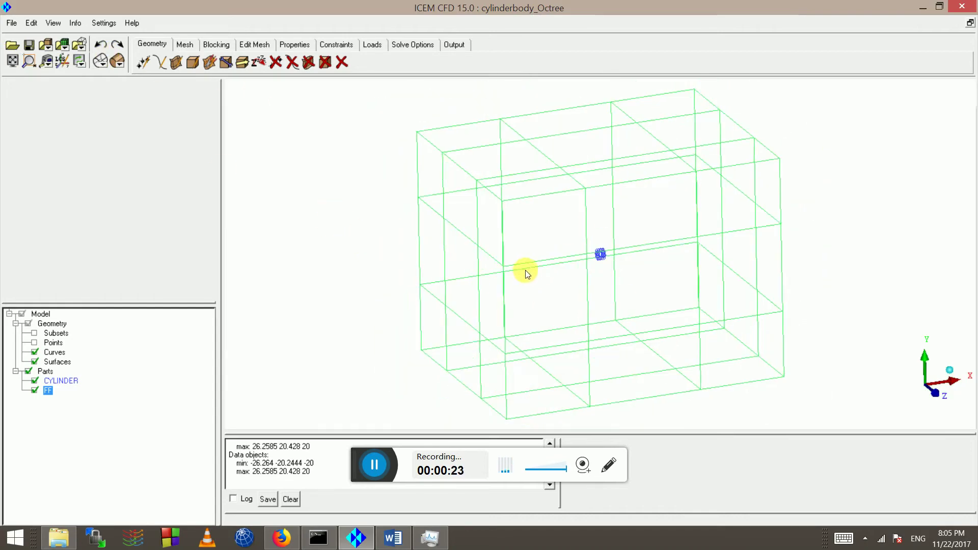
left_click_drag(527, 274, 476, 207)
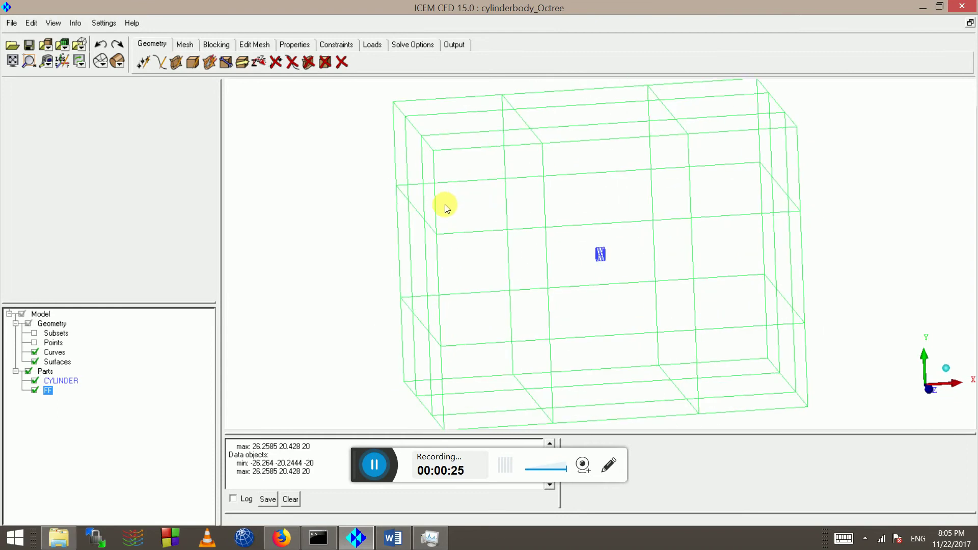
left_click(402, 539)
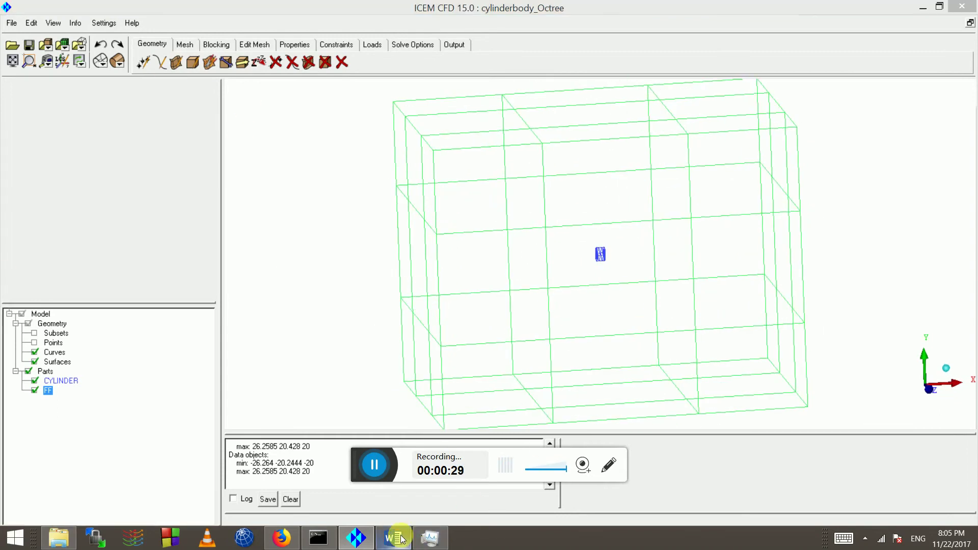
right_click(402, 539)
- Launch Word with a blank document and type the heading 'OCTREE MESHING'
left_click(371, 481)
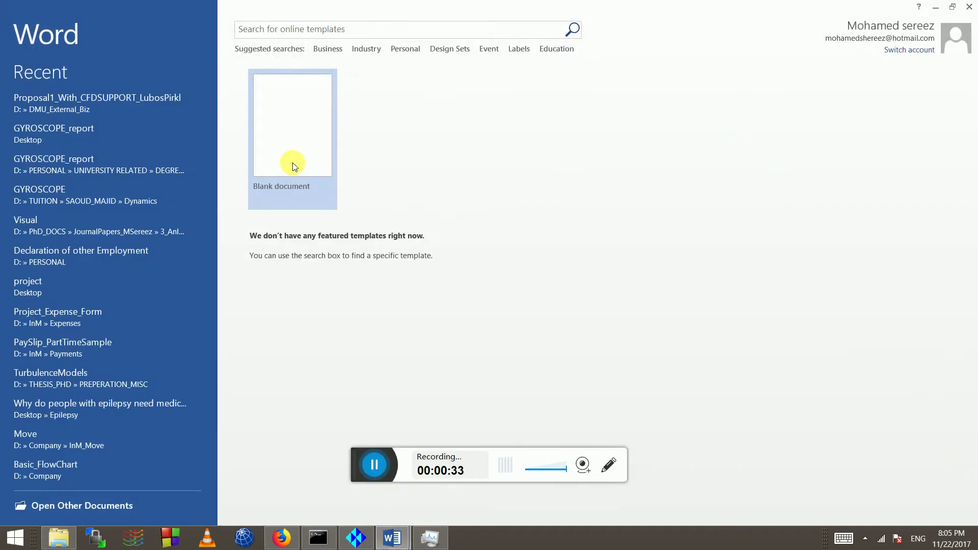
left_click(295, 164)
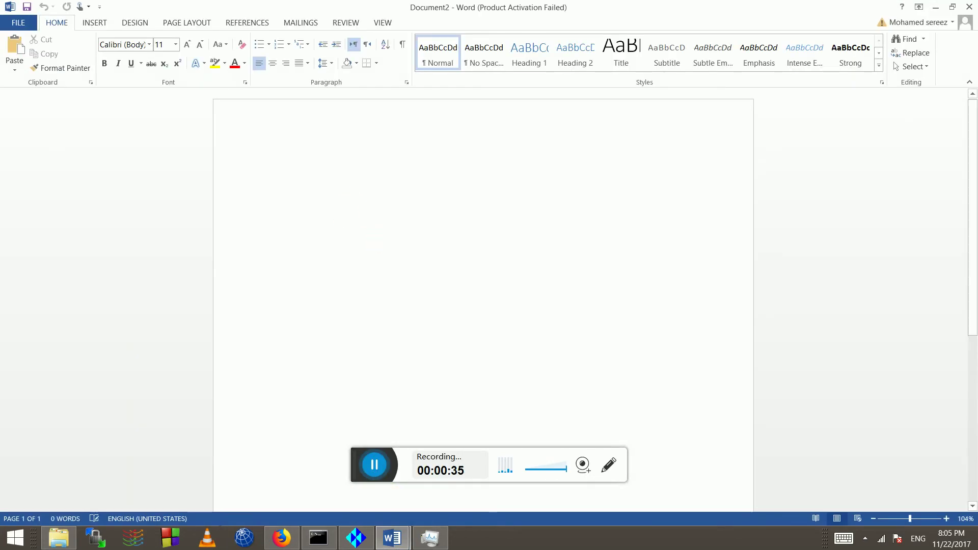
type("OCTREE ")
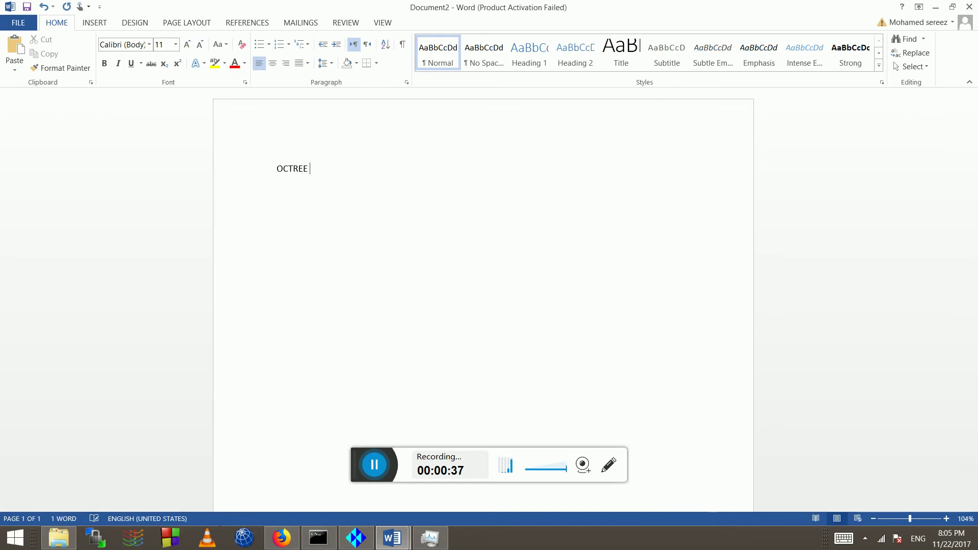
type("MESHING")
key("Return")
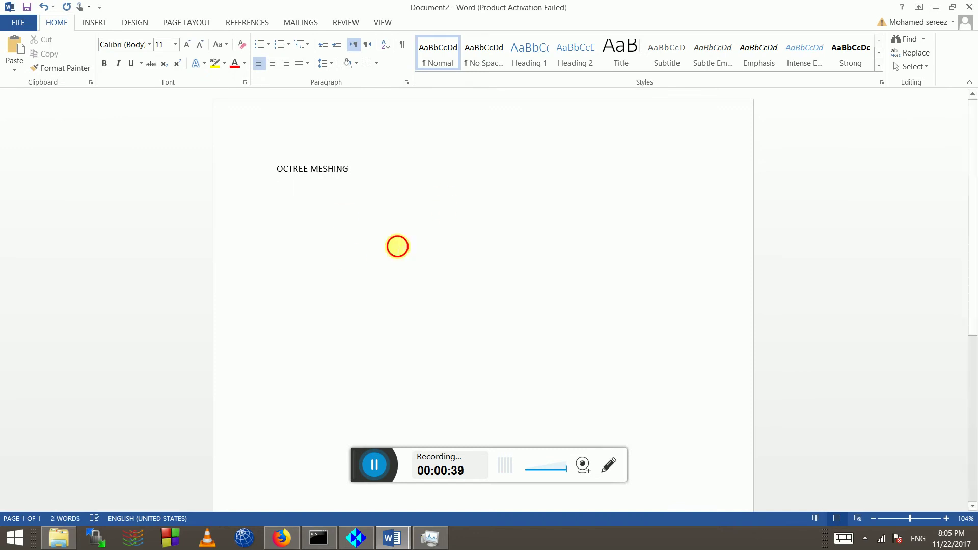
- Set the 'OCTREE MESHING' heading to font size 24
key("ctrl+a")
left_click(175, 44)
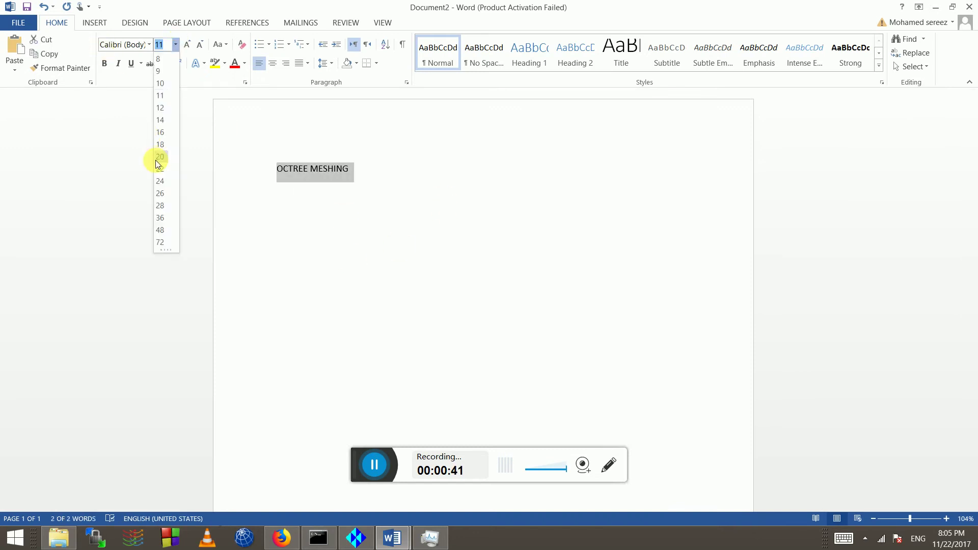
left_click(160, 182)
left_click(341, 232)
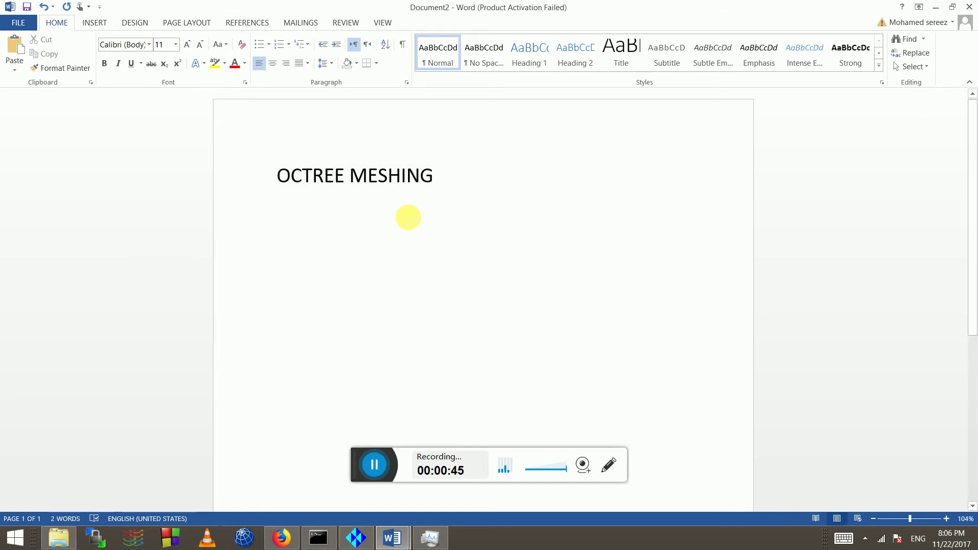
- Type 'Patch independent volume mesher unstructured' and dashed items: triangles, tetrahedra, prism, quads/hexa, hybrid mesh methods
type("Patch ")
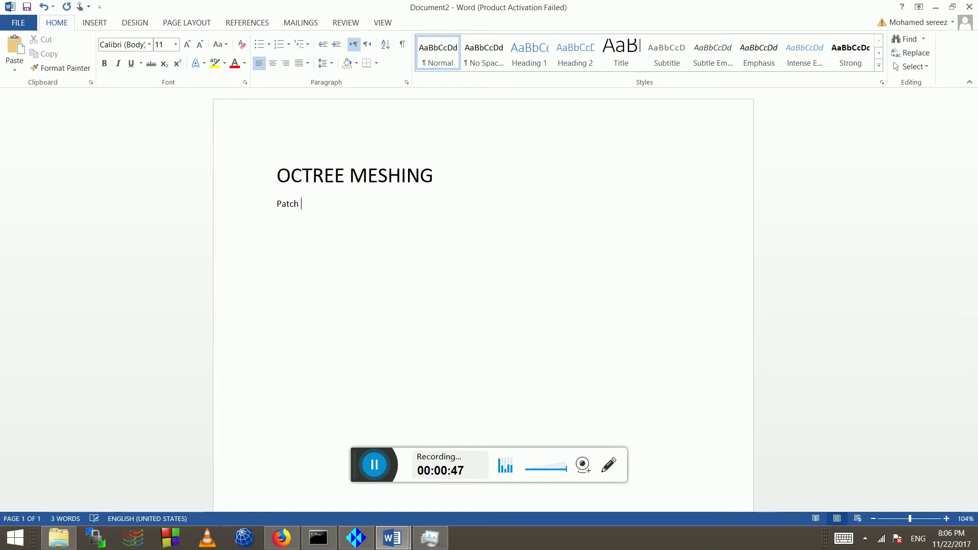
type("independent ")
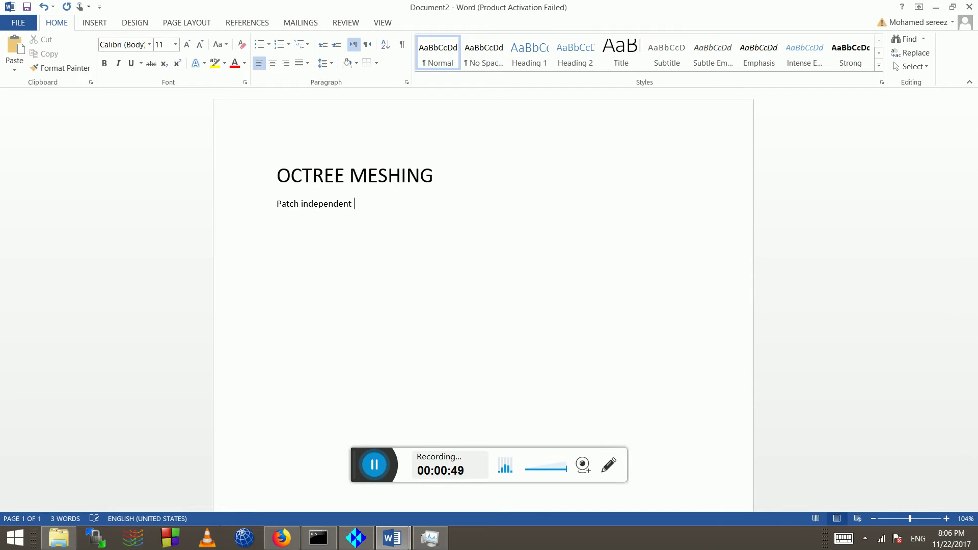
type("volume mesher ")
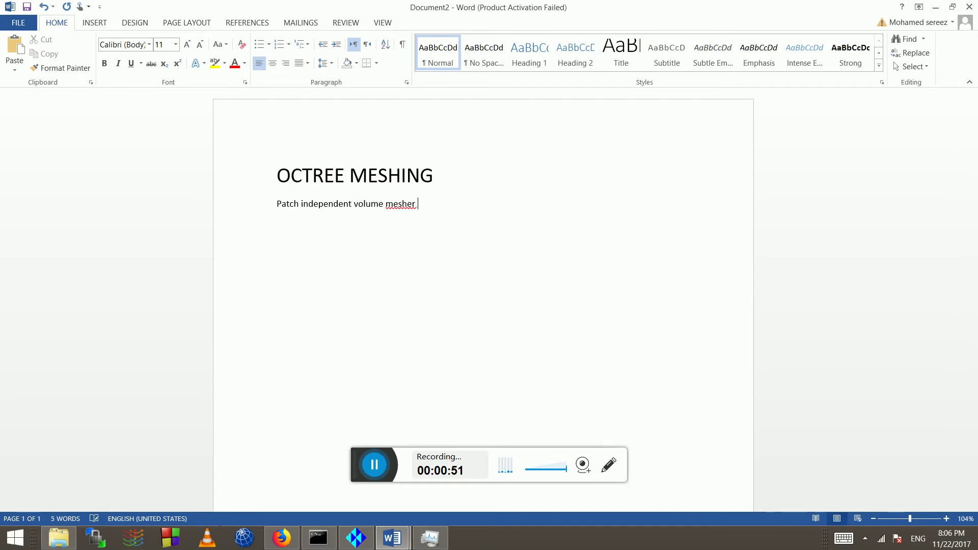
type("unstructure Tria")
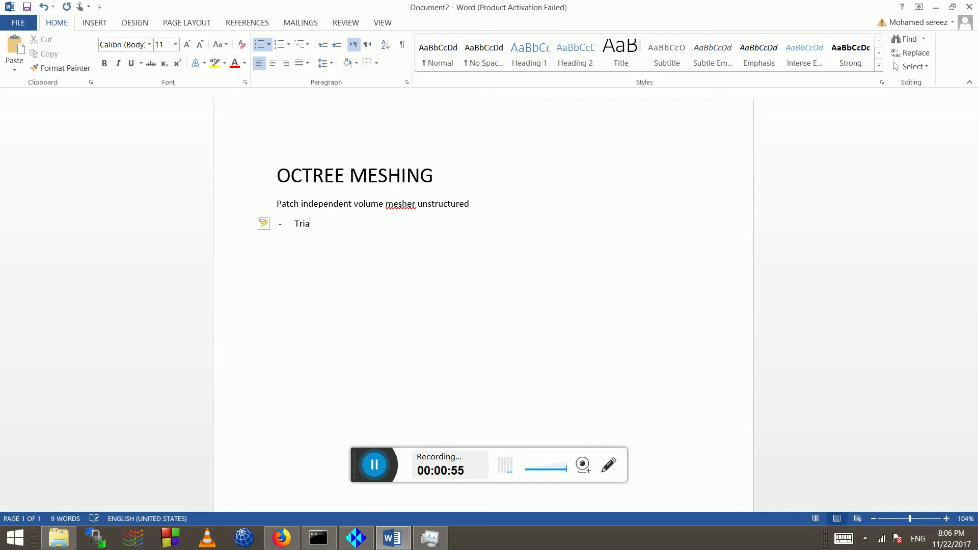
type("ngles -")
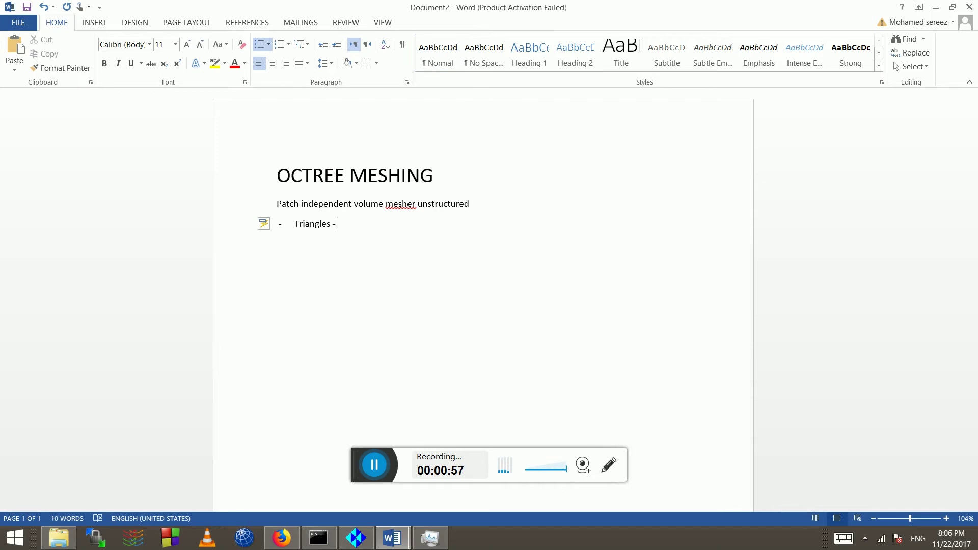
type(" Tetrahedra")
key("Return")
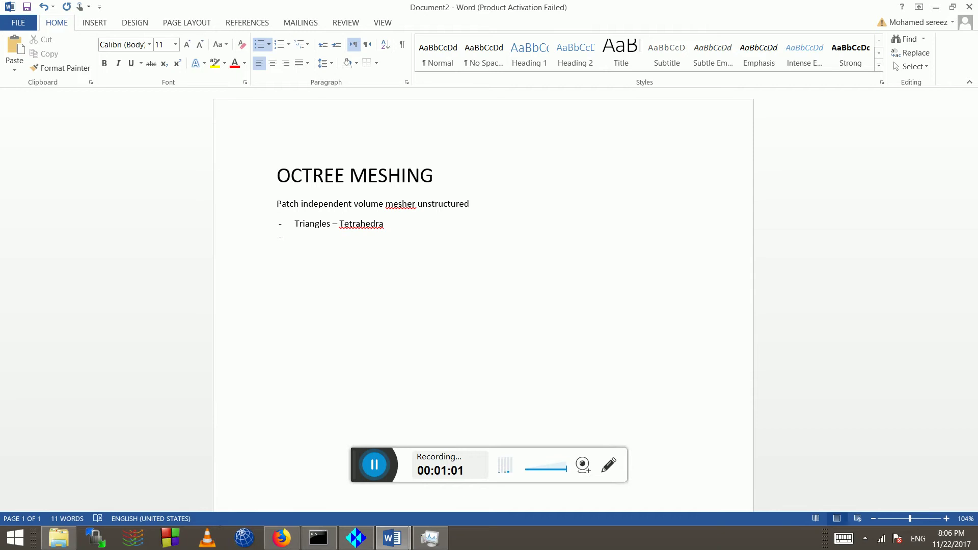
type("Trainagle = sur")
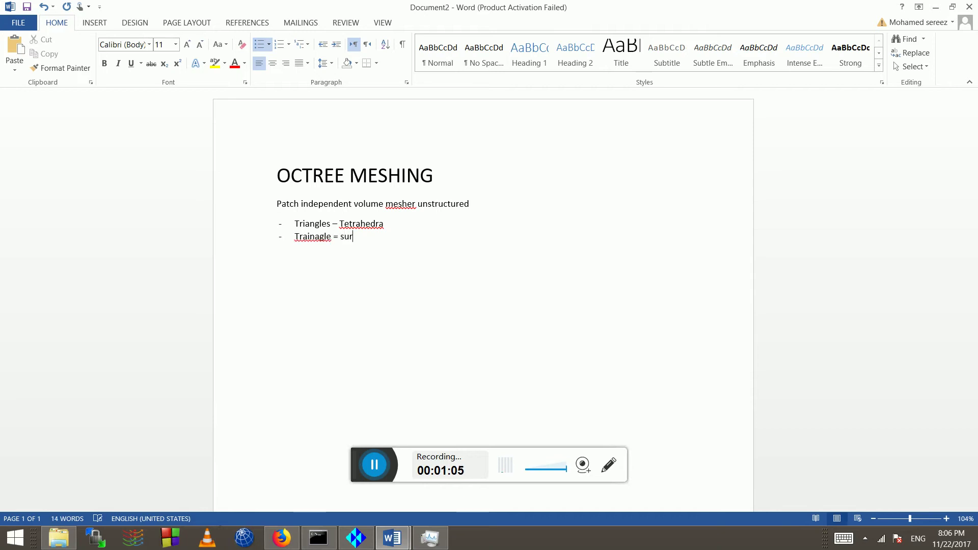
type("face Tete")
key("BackSpace")
type("rahedr")
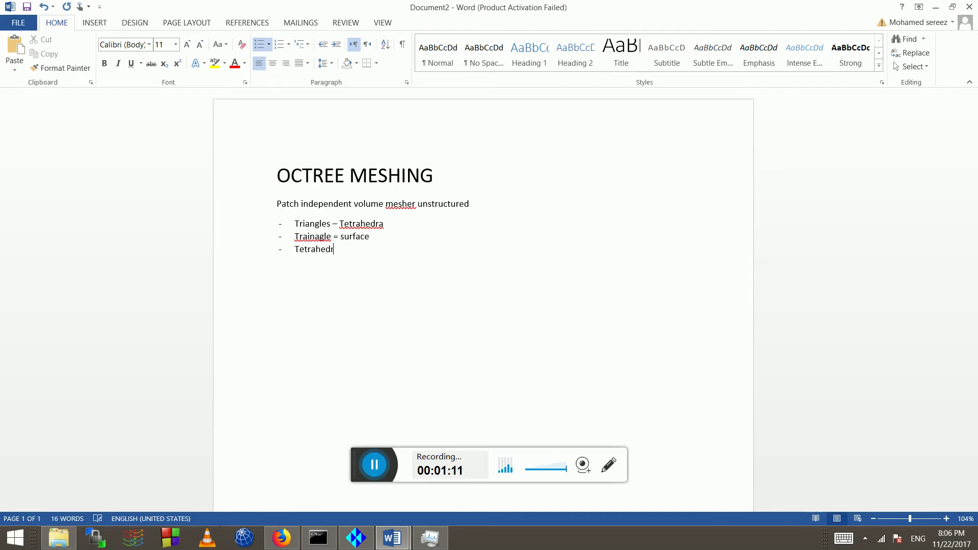
type("al")
type("  vo")
type("Prism ")
type("(pe")
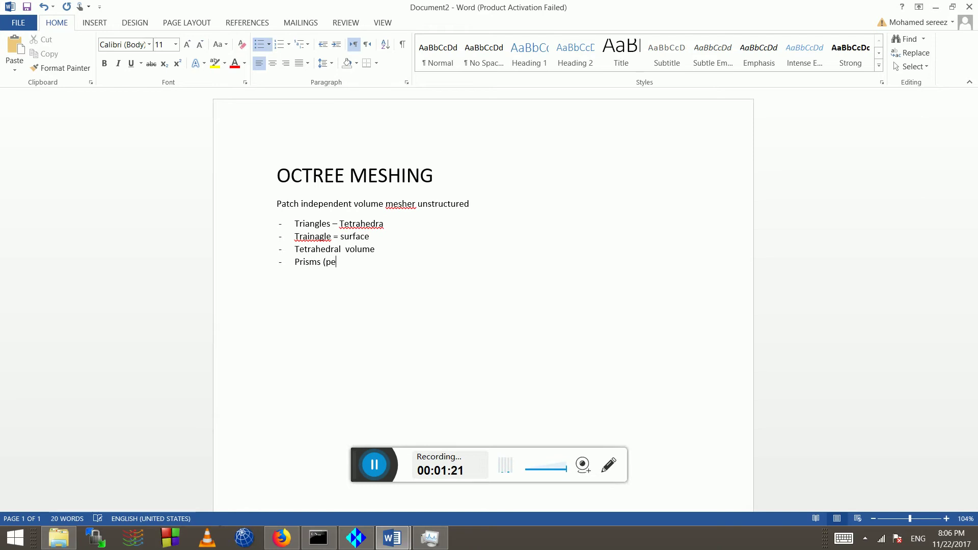
type("nta 5 elements")
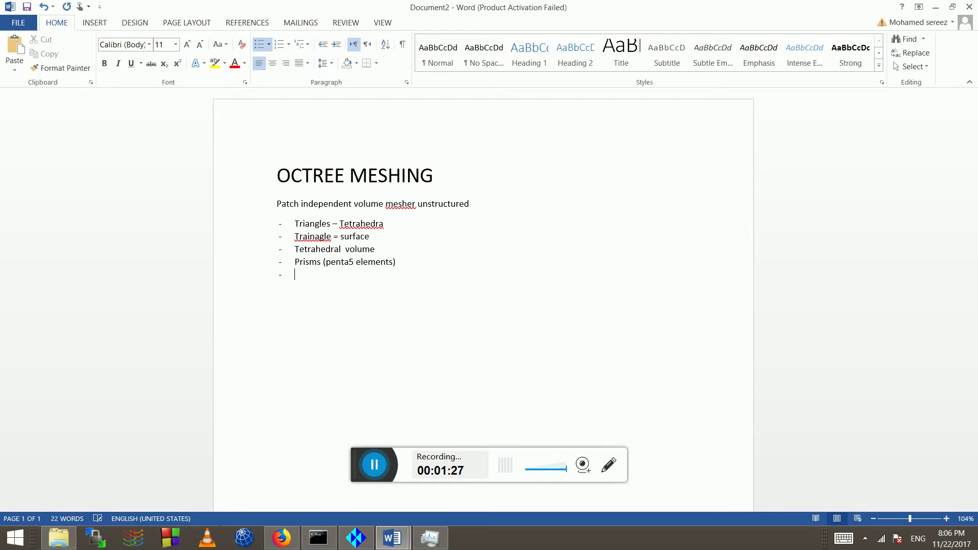
type("quads or hexa elements")
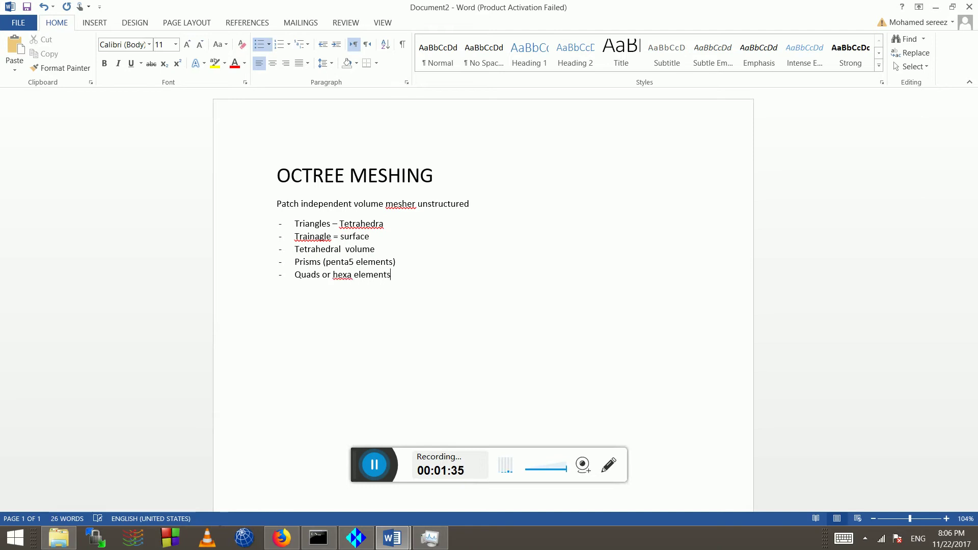
type(" ( structured ir")
type(" t")
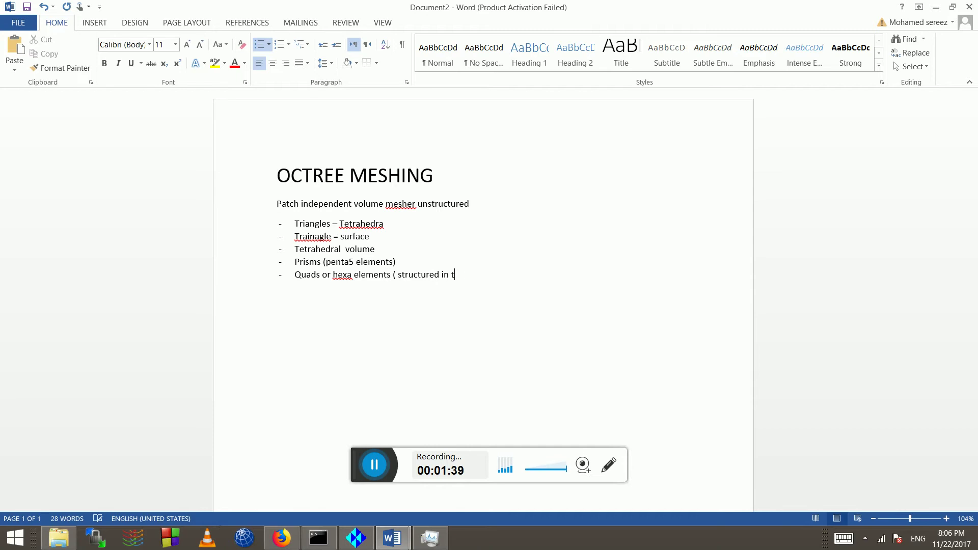
type("heir nature) - te")
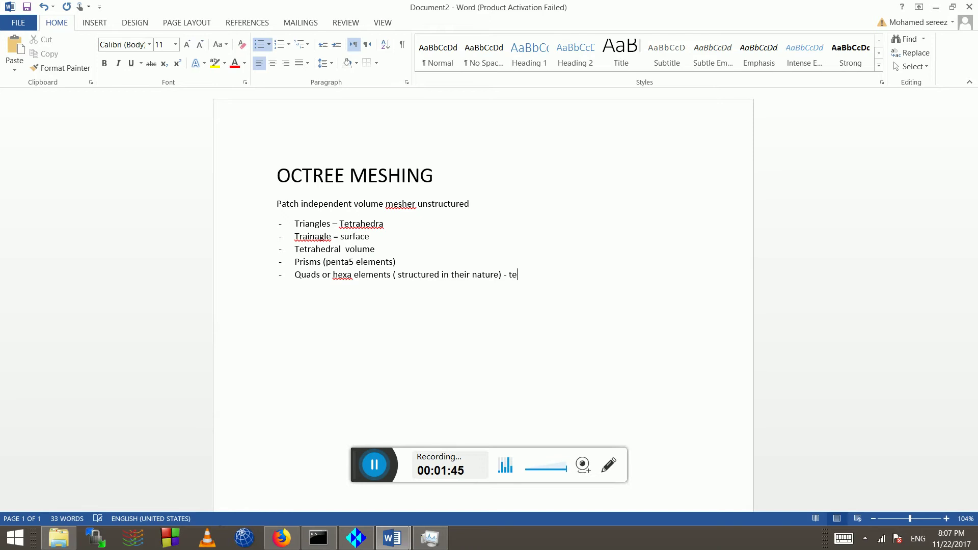
type("tra hedra usi")
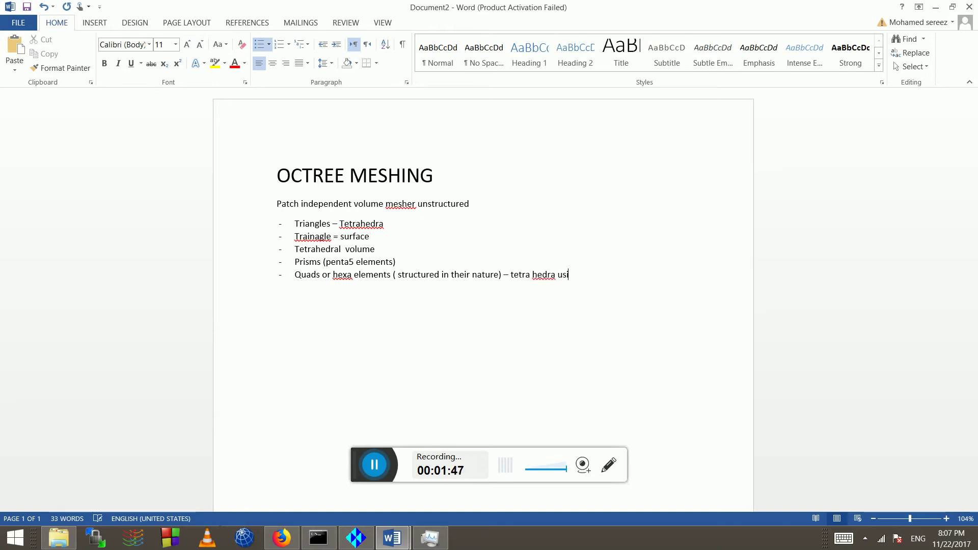
type("ng elements ca")
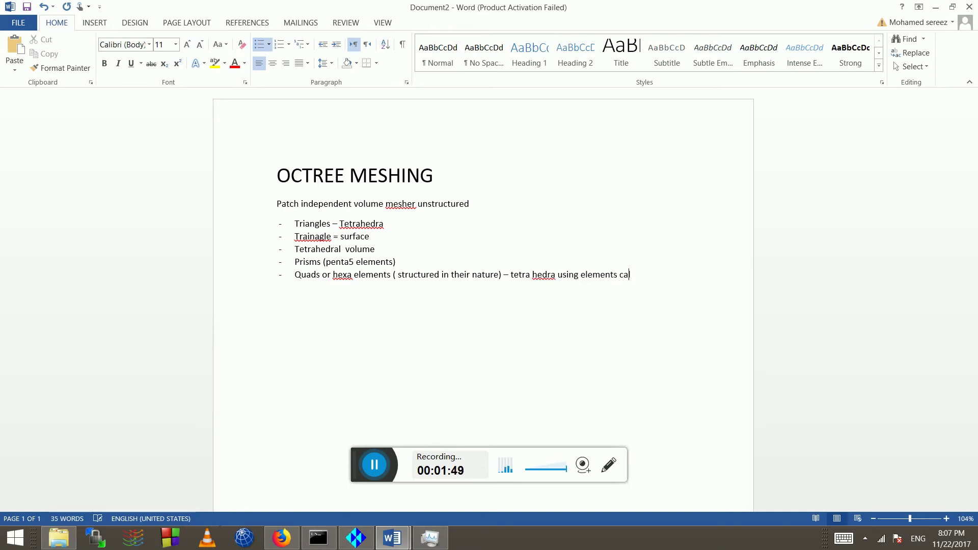
type("lled P")
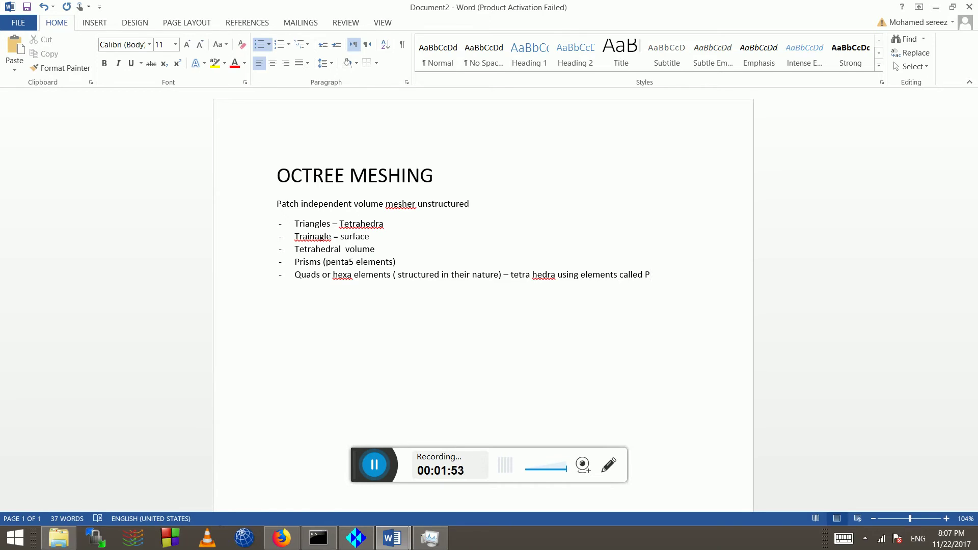
type("eramids")
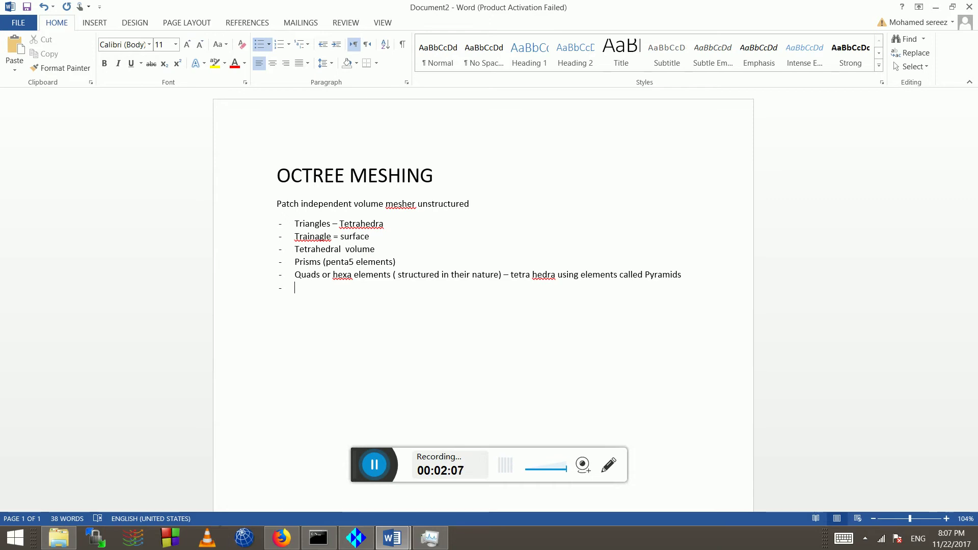
type("ybrid m")
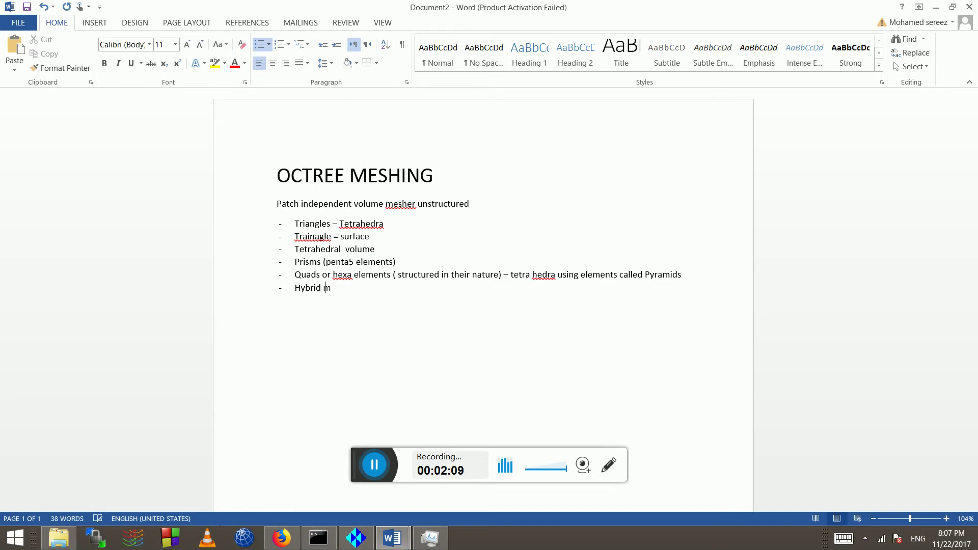
type("esh methods")
- Add an 'OCTREE MESHING' line followed by the dash bullet '- Build Topology' and a new bullet
key("Return")
key("Return")
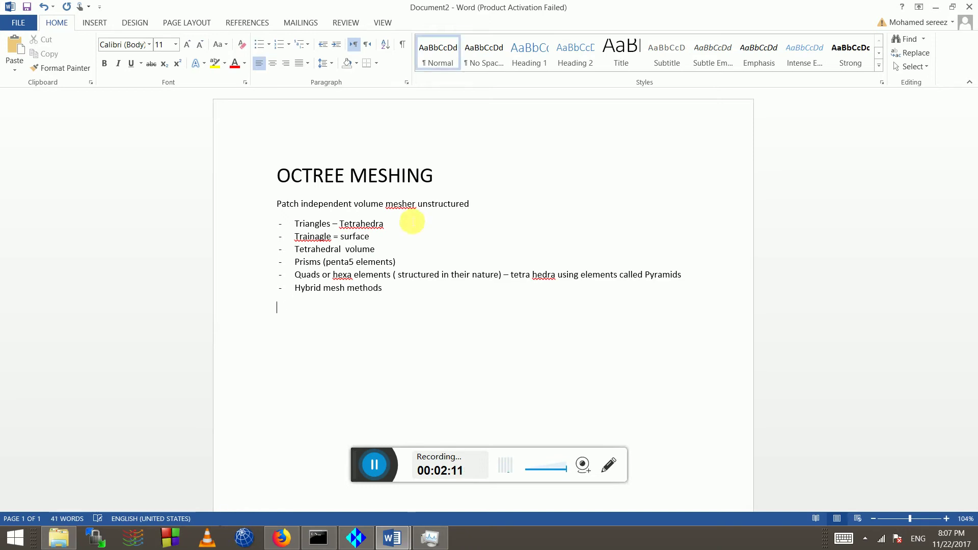
type("fOCTRE")
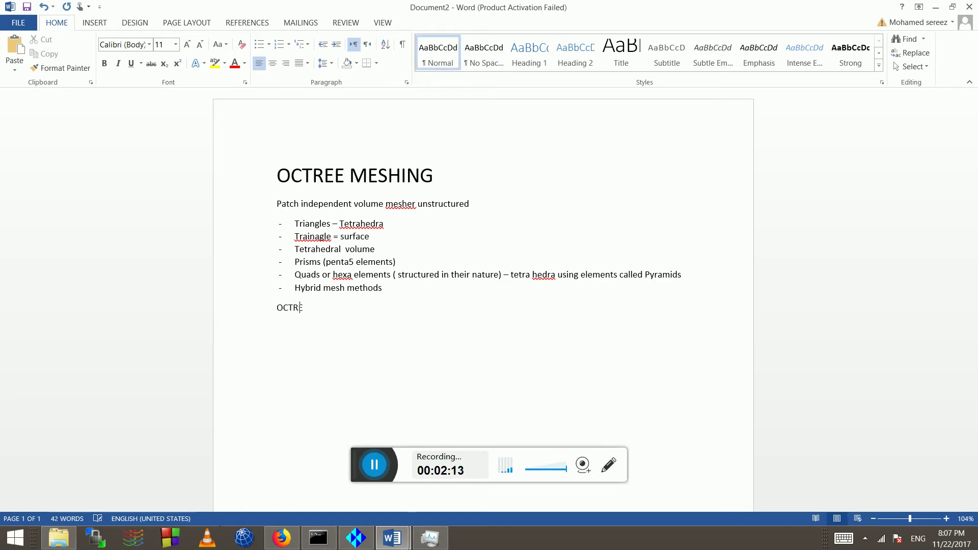
type("E MESHING")
key("Return")
type("- Bu")
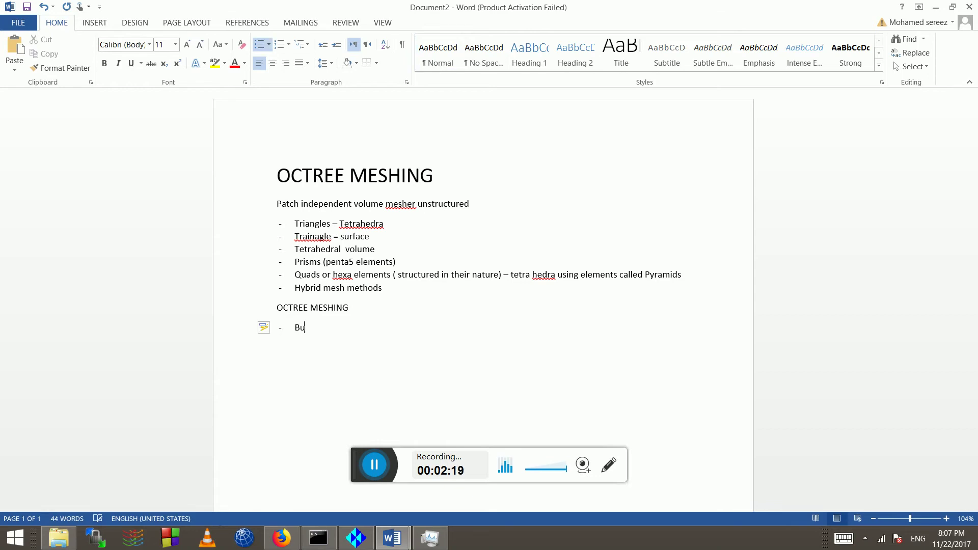
type("ild Topology")
key("Return")
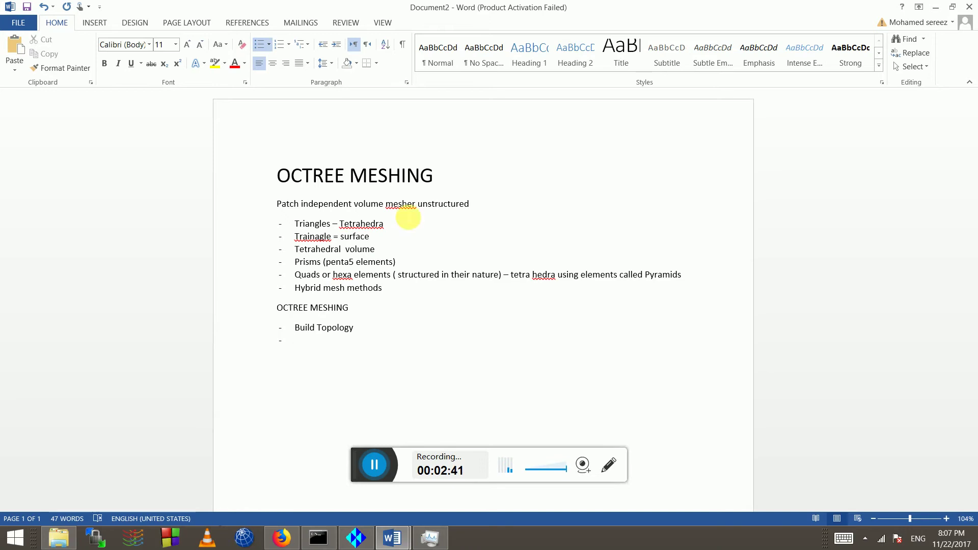
- Back in ICEM CFD, rotate the domain box and open Repair Geometry's Create Body settings
key("alt+Tab")
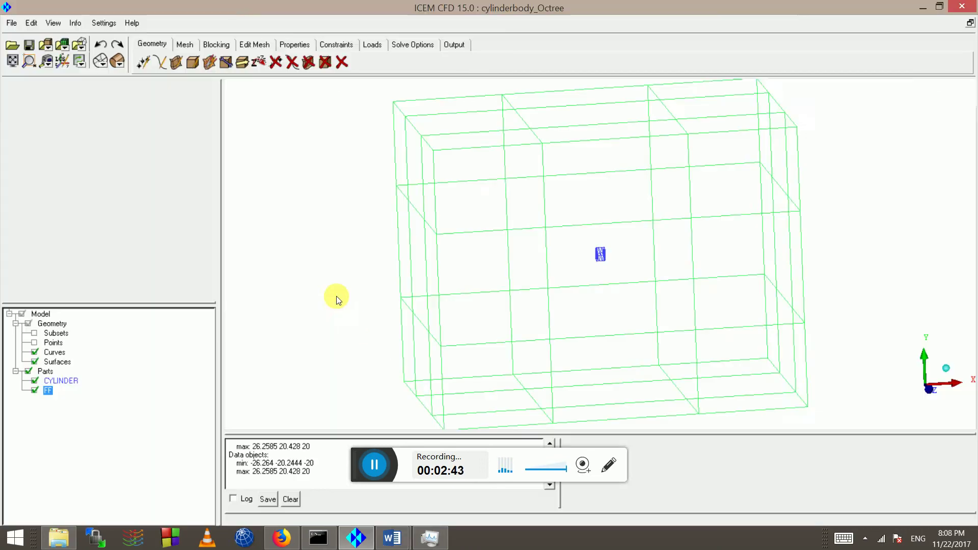
scroll(535, 258, "down", 3)
left_click_drag(535, 258, 585, 218)
scroll(585, 218, "up", 2)
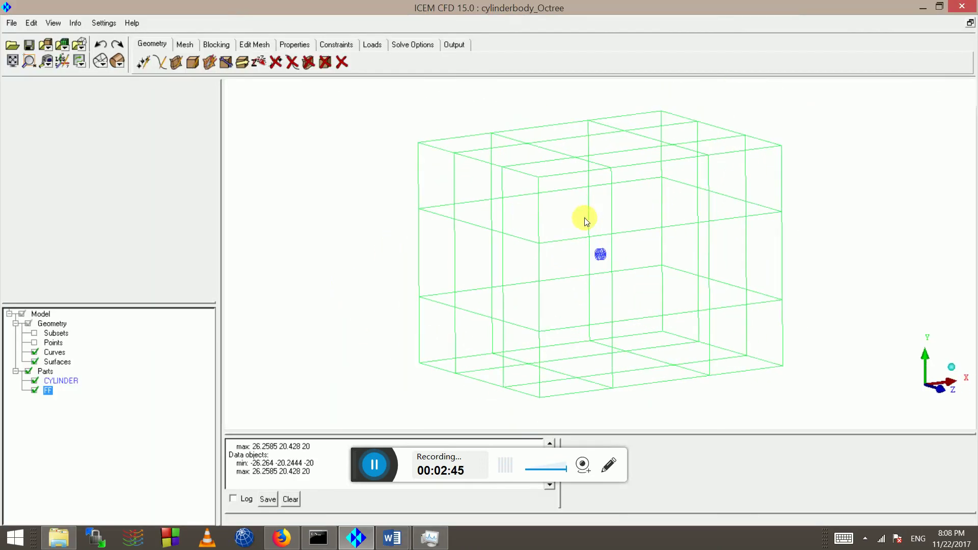
left_click(225, 62)
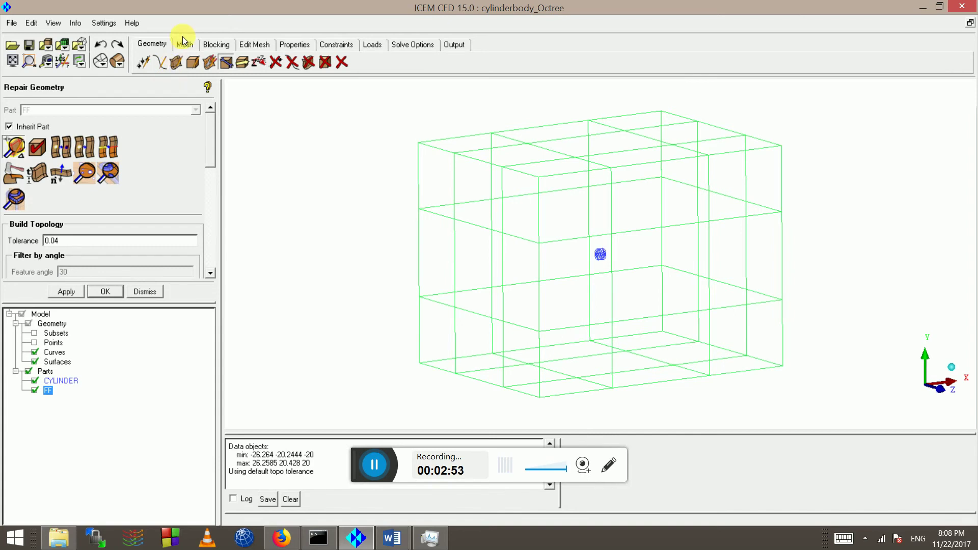
left_click(192, 61)
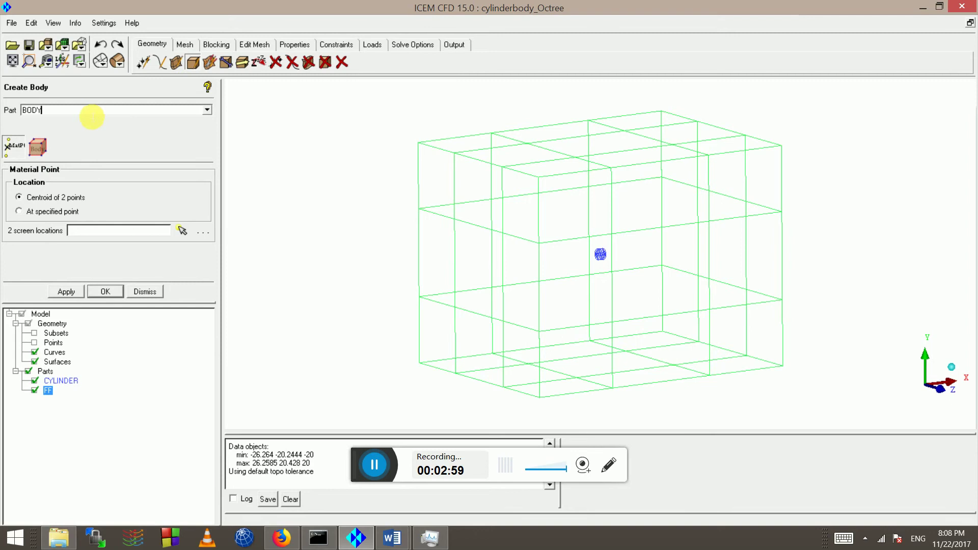
- Create a material point body named FLUID by picking locations inside the domain around the cylinder
left_click_drag(61, 114, 3, 102)
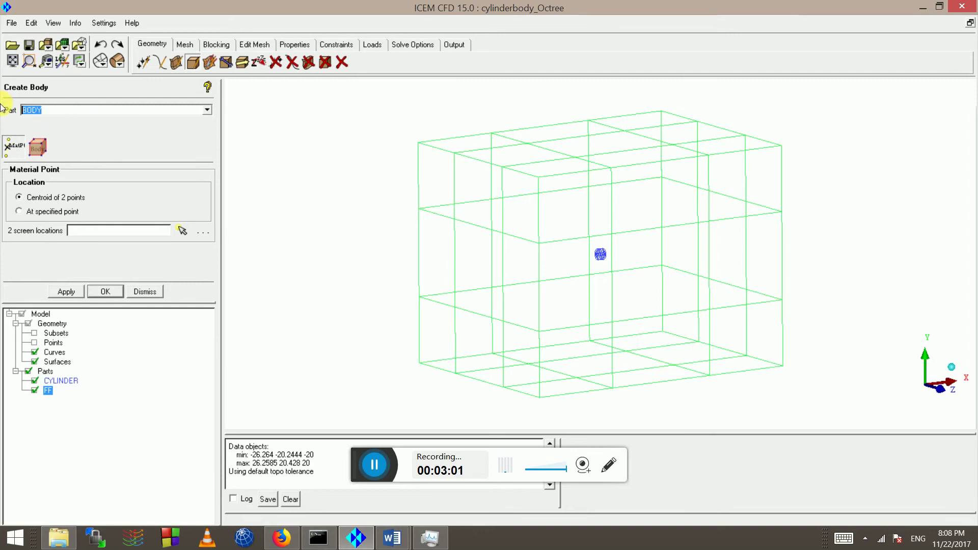
type("FLUID")
left_click(182, 230)
scroll(574, 333, "down", 3)
left_click(612, 341)
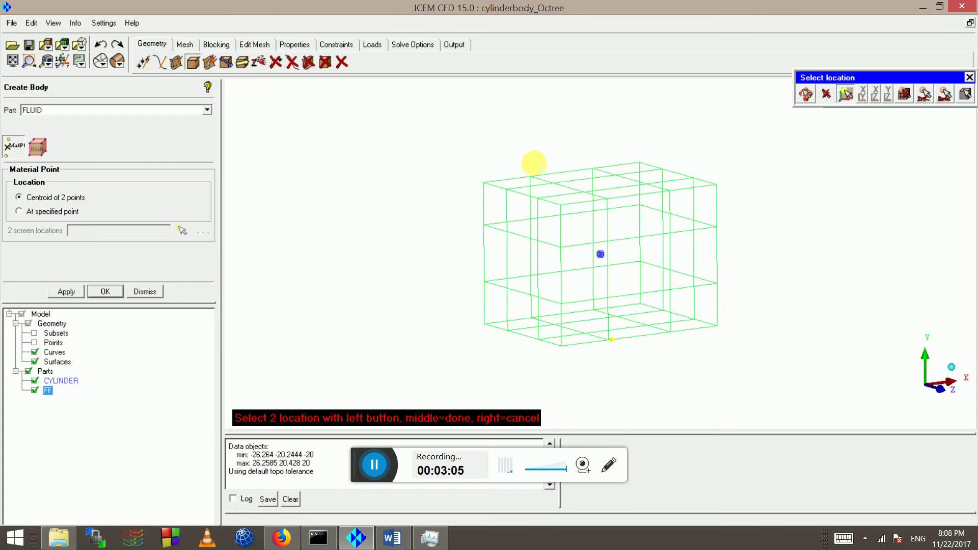
left_click(528, 176)
scroll(575, 210, "up", 2)
left_click_drag(575, 210, 466, 209)
scroll(583, 194, "up", 3)
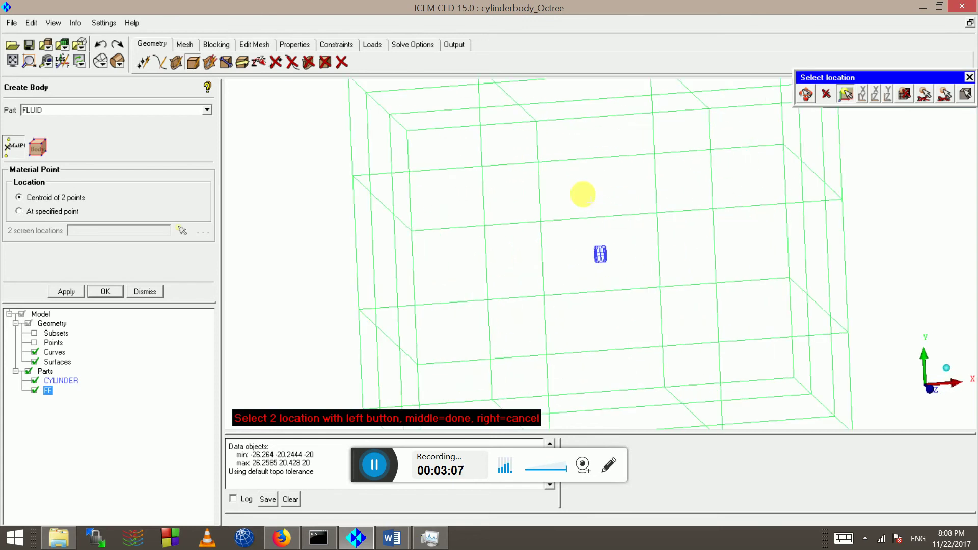
scroll(596, 250, "up", 2)
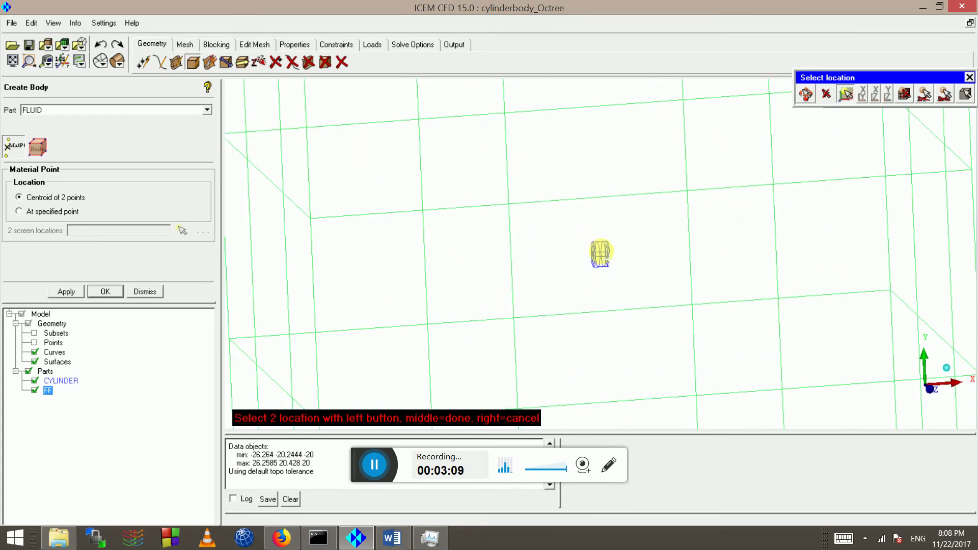
scroll(618, 306, "down", 3)
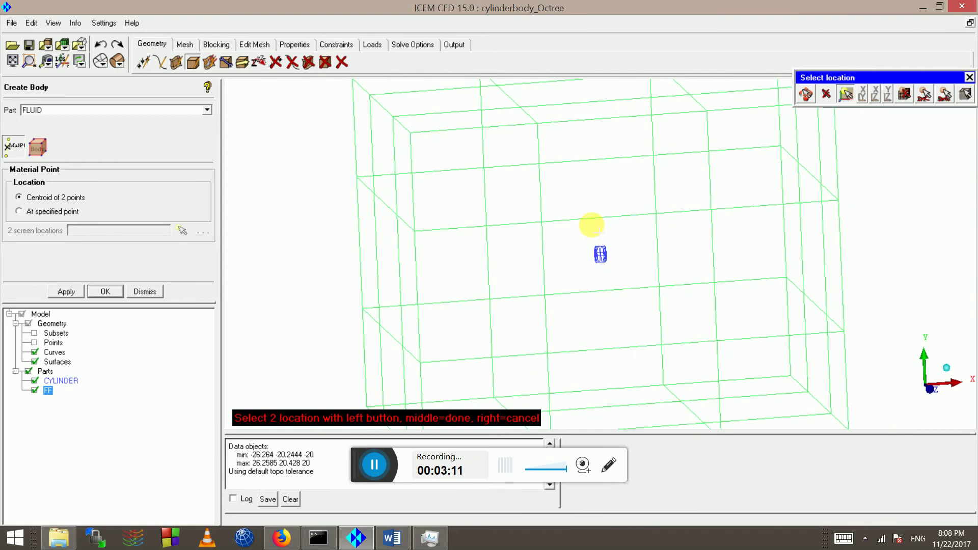
left_click(557, 235)
middle_click(553, 251)
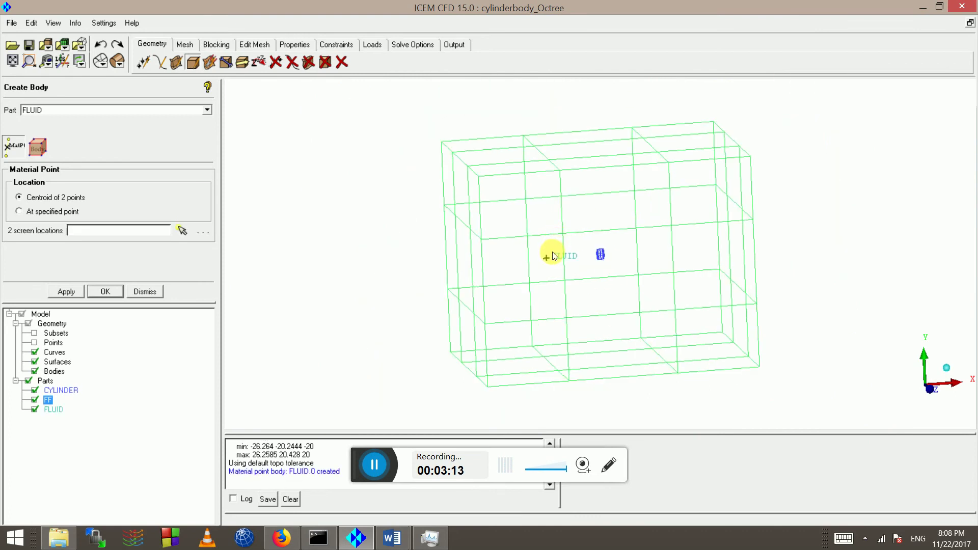
- Inspect the FLUID point from several angles, dismiss Create Body, and return to Repair Geometry
left_click_drag(553, 252, 489, 258)
scroll(570, 278, "up", 3)
scroll(490, 258, "down", 3)
left_click_drag(577, 230, 742, 216)
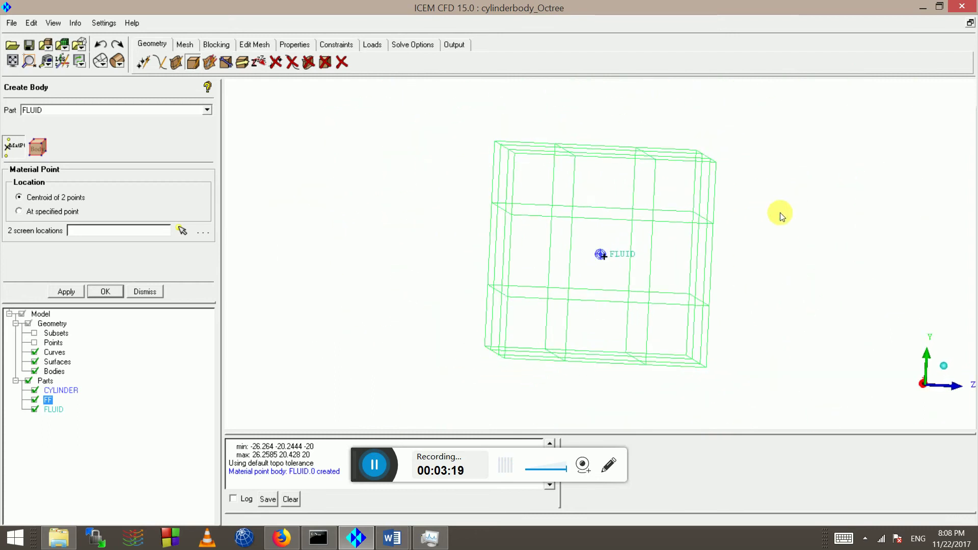
scroll(573, 179, "up", 5)
left_click_drag(605, 252, 677, 275)
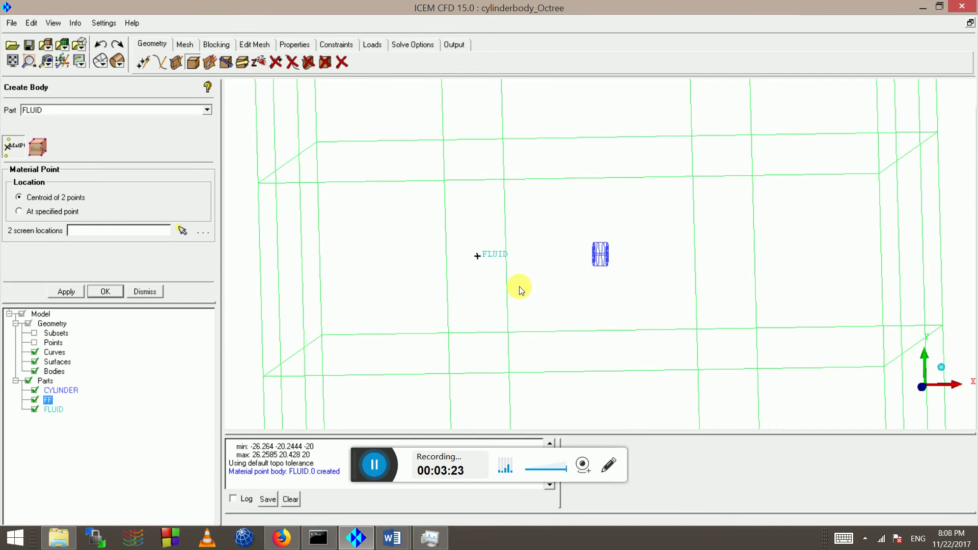
scroll(588, 238, "up", 2)
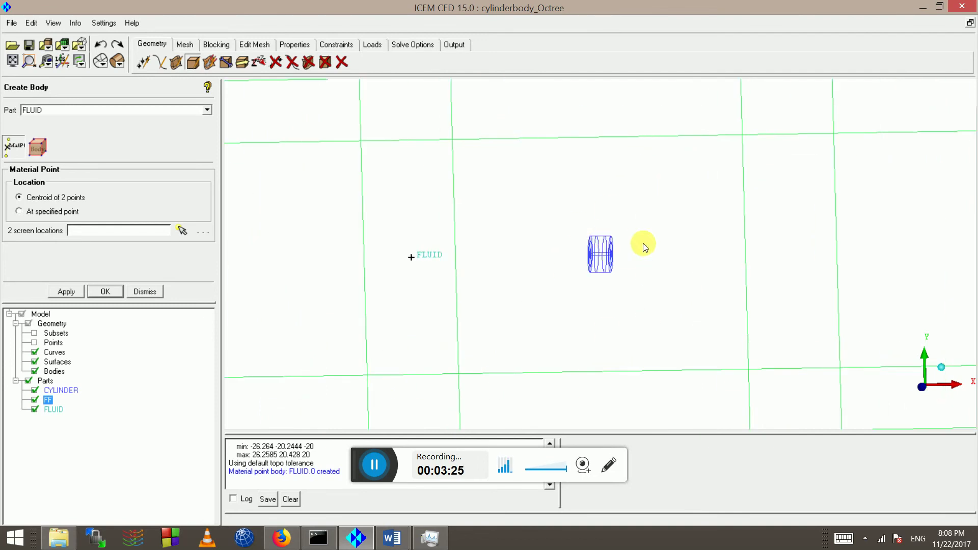
scroll(539, 258, "down", 4)
scroll(601, 295, "up", 5)
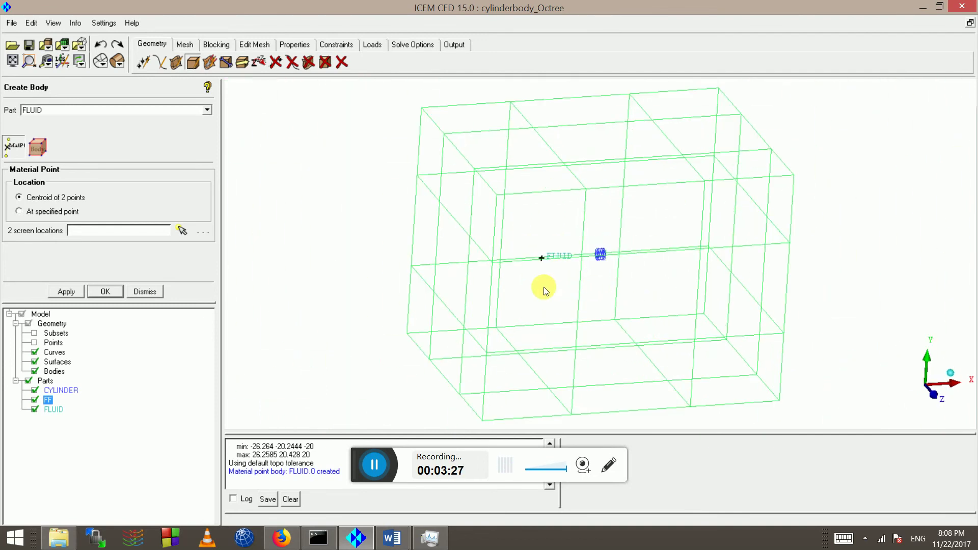
left_click(146, 292)
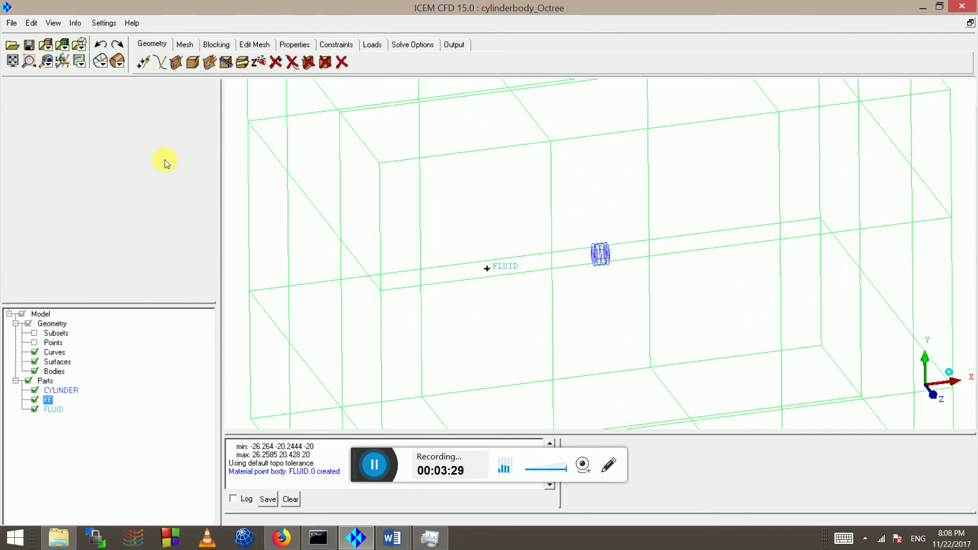
left_click(226, 62)
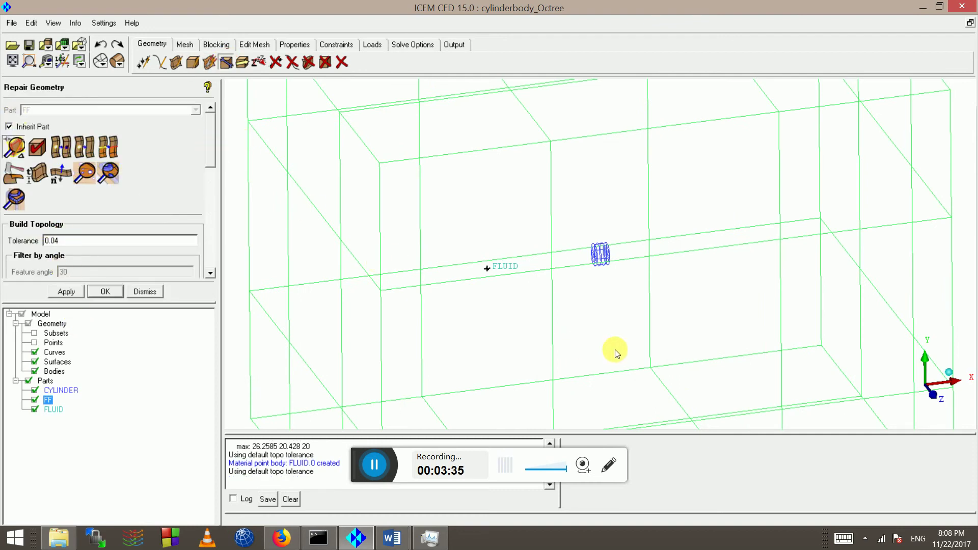
- Measure the distance between two cylinder points (1.142210087299752), then bring Firefox forward
scroll(587, 321, "down", 2)
scroll(583, 286, "up", 3)
scroll(586, 255, "up", 5)
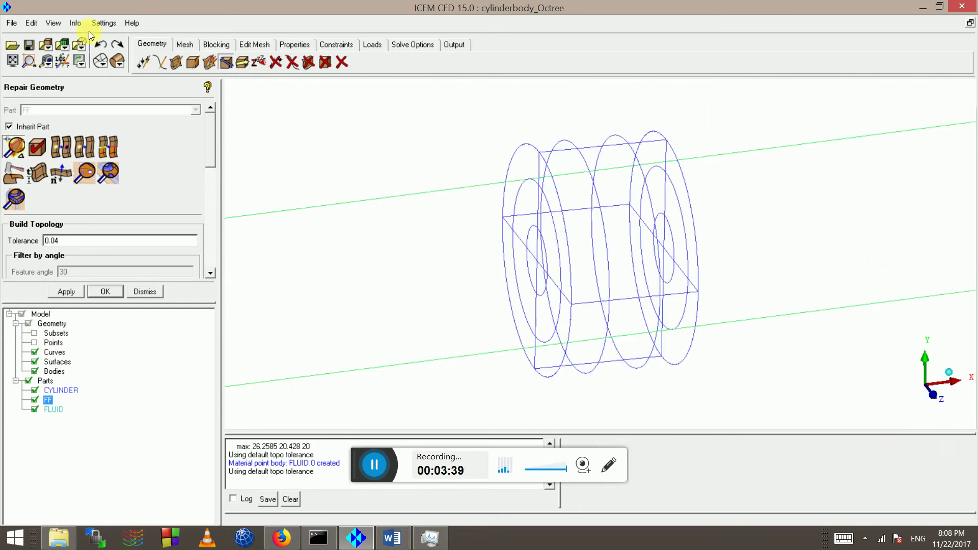
left_click(47, 62)
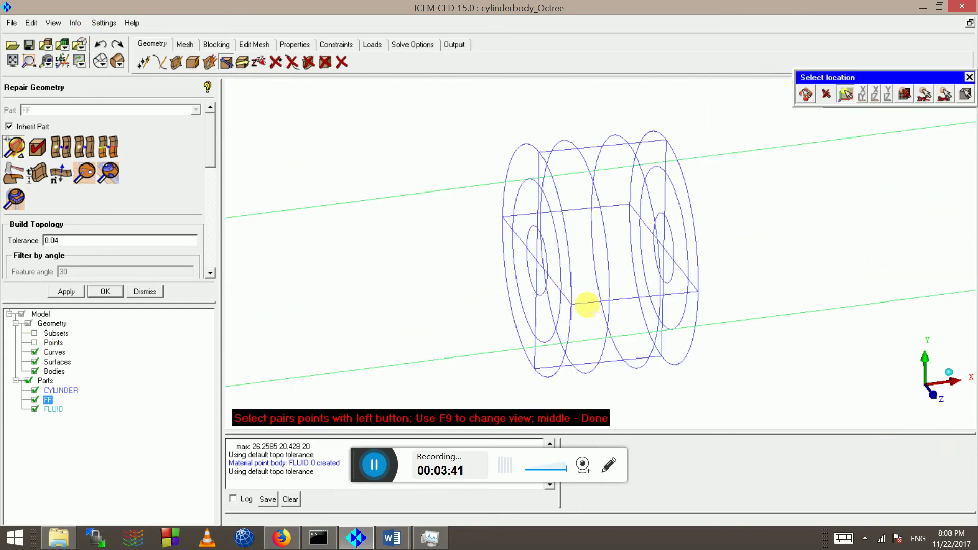
left_click(573, 293)
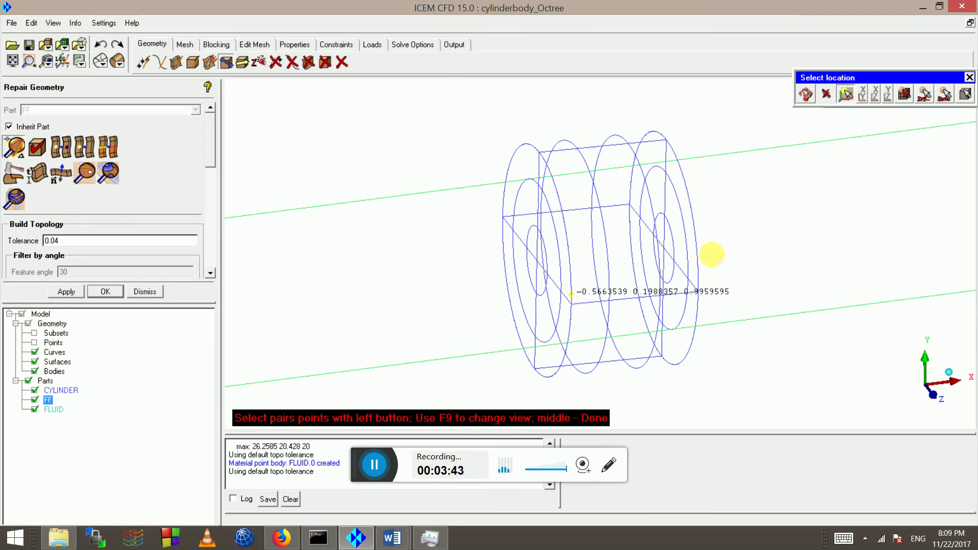
left_click(707, 265)
scroll(709, 275, "up", 3)
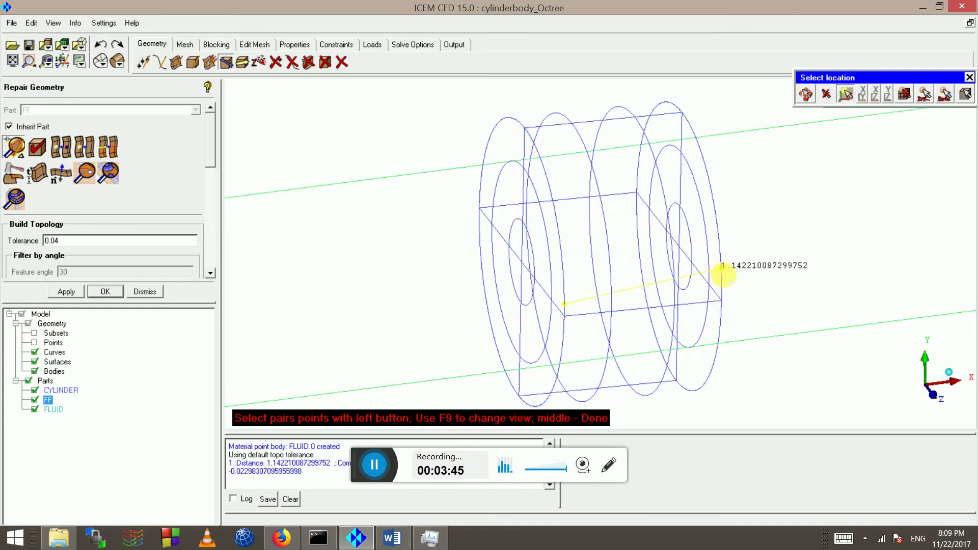
scroll(816, 288, "down", 3)
scroll(658, 259, "up", 4)
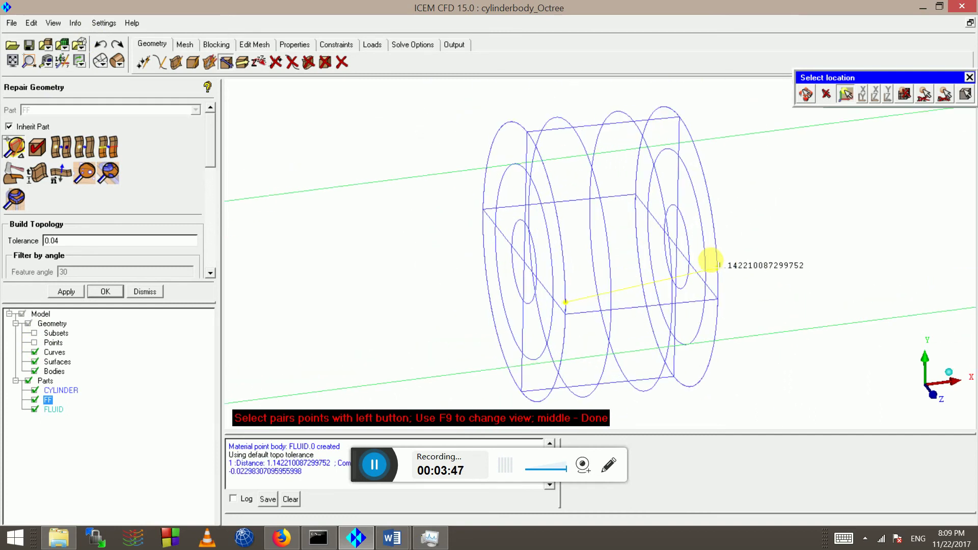
left_click(283, 540)
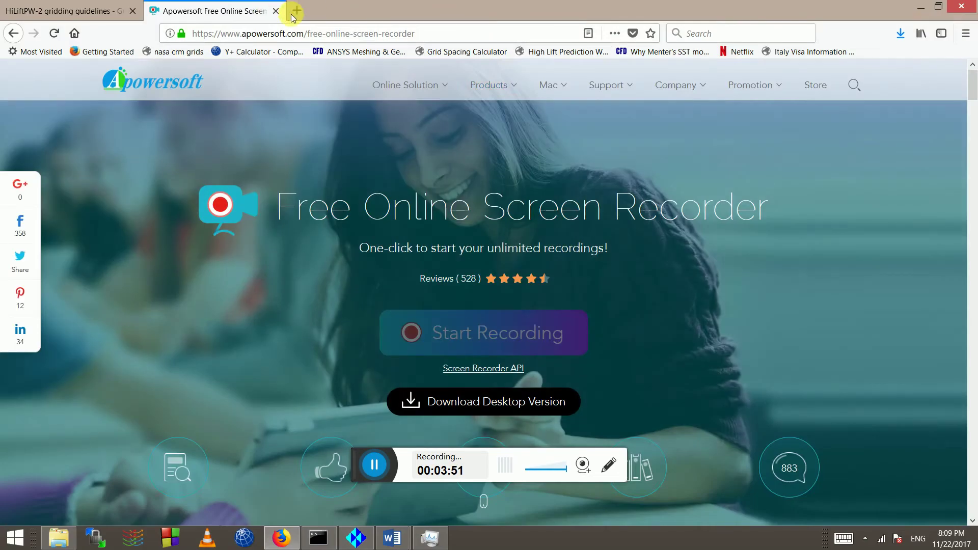
- Search Google for 'calculator' in a new tab
left_click(295, 11)
type("calculator")
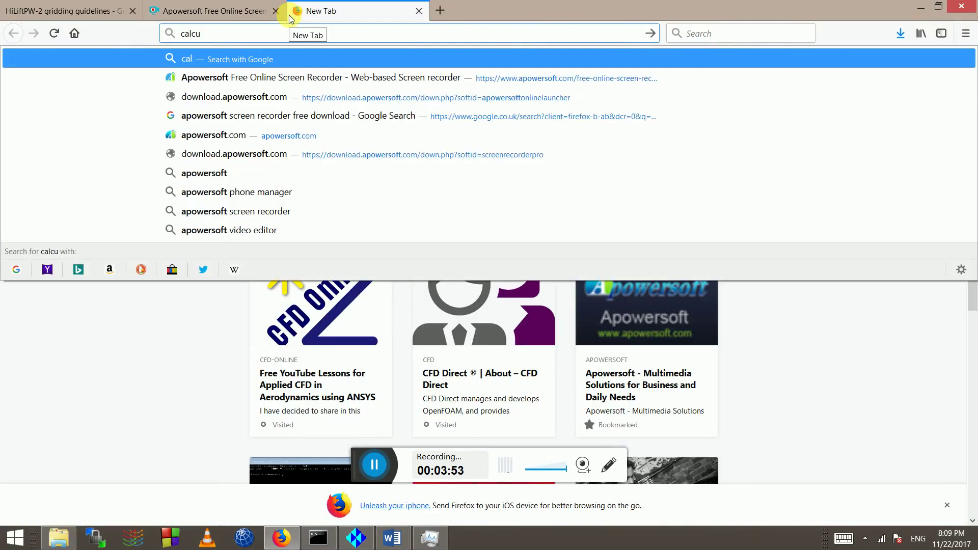
left_click(312, 61)
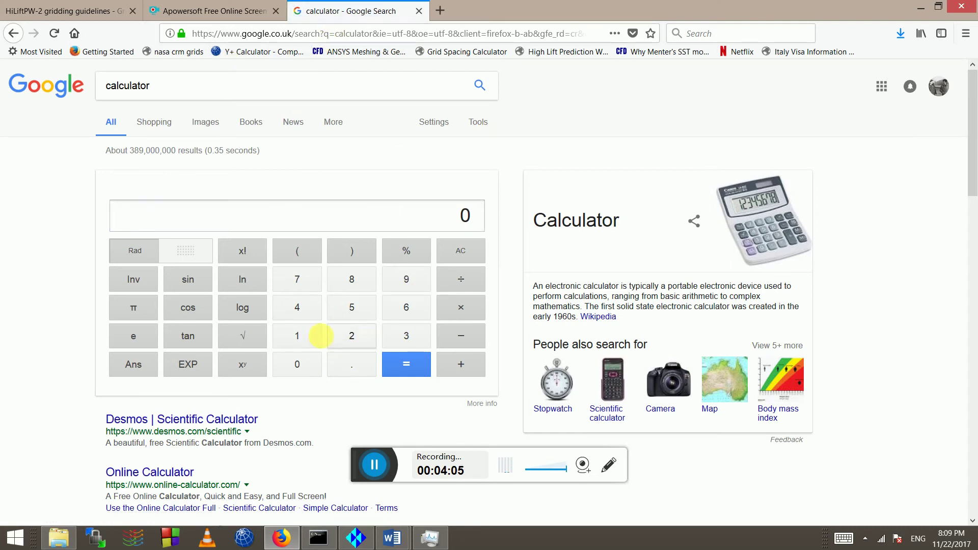
- Compute 1.14 ÷ 10 = 0.114 on the calculator and return to ICEM CFD
left_click(316, 336)
type(".14")
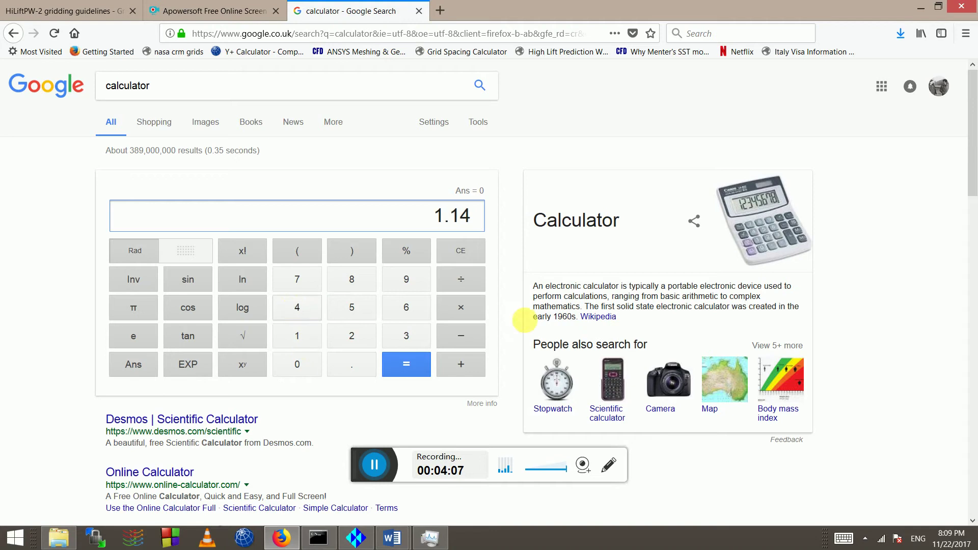
left_click(461, 280)
left_click(303, 344)
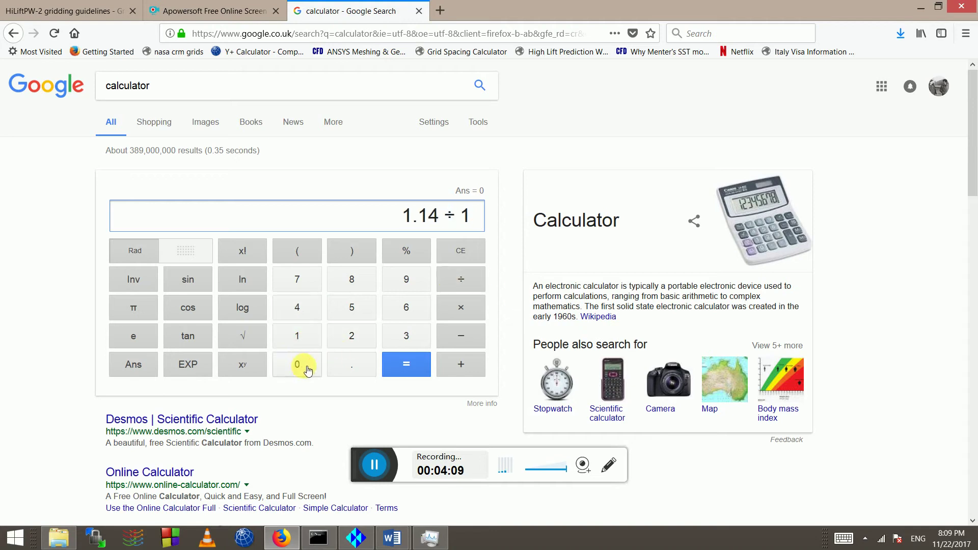
left_click(305, 368)
left_click(406, 365)
key("alt+Tab")
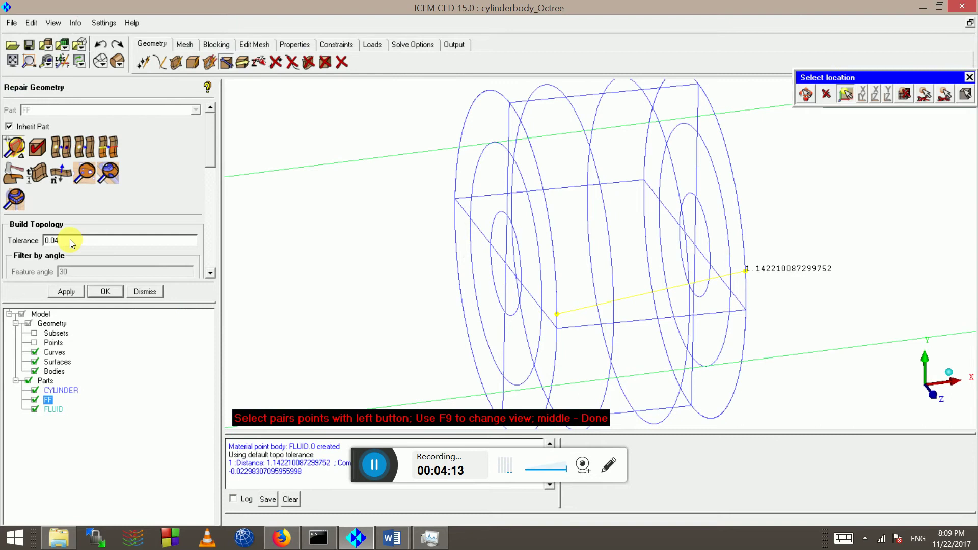
- Finish the measurement, hide surfaces, and build topology at 0.04 tolerance
scroll(586, 237, "down", 5)
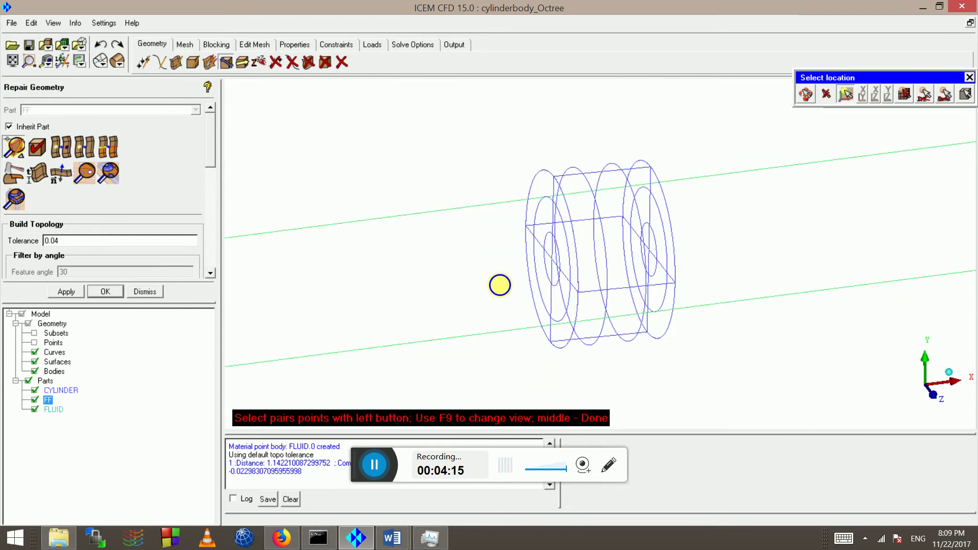
middle_click(500, 285)
left_click_drag(535, 262, 339, 262)
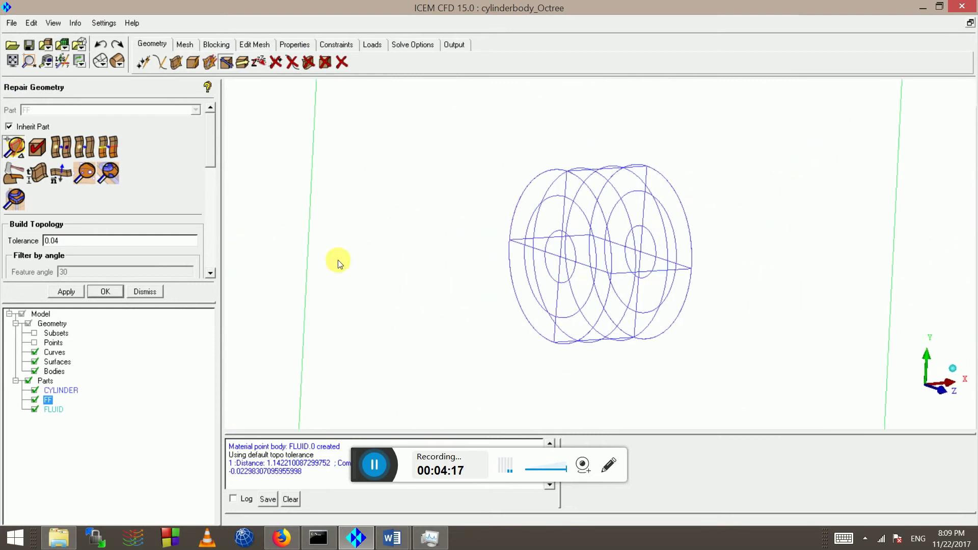
left_click(35, 362)
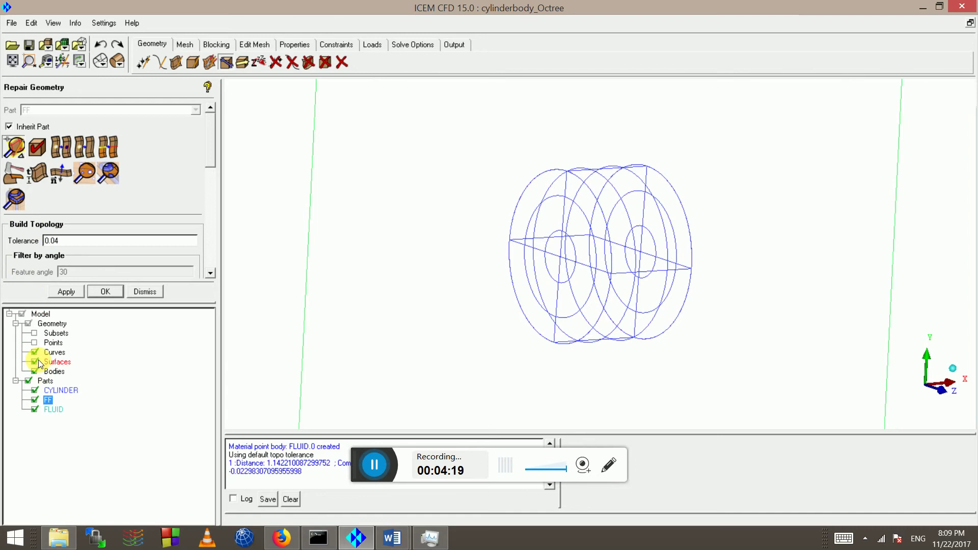
scroll(543, 220, "down", 6)
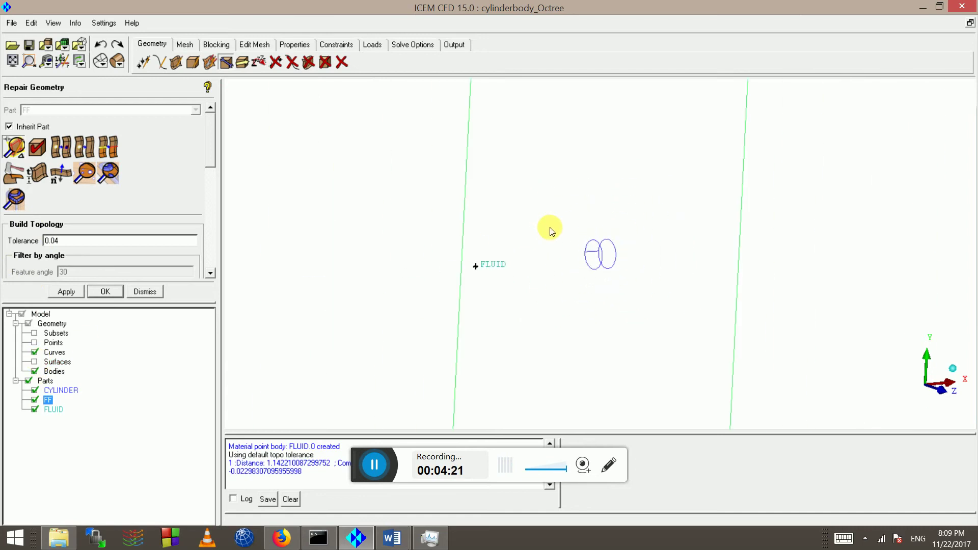
left_click(61, 294)
- Toggle curve display options: Color by Count off, thin lines, then Color by Count back on
scroll(623, 262, "up", 6)
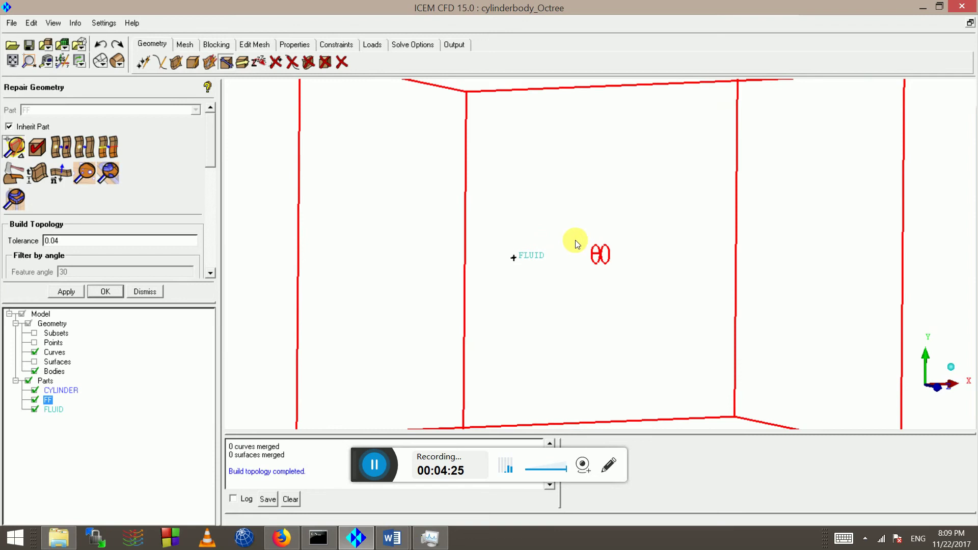
scroll(576, 245, "down", 4)
right_click(53, 353)
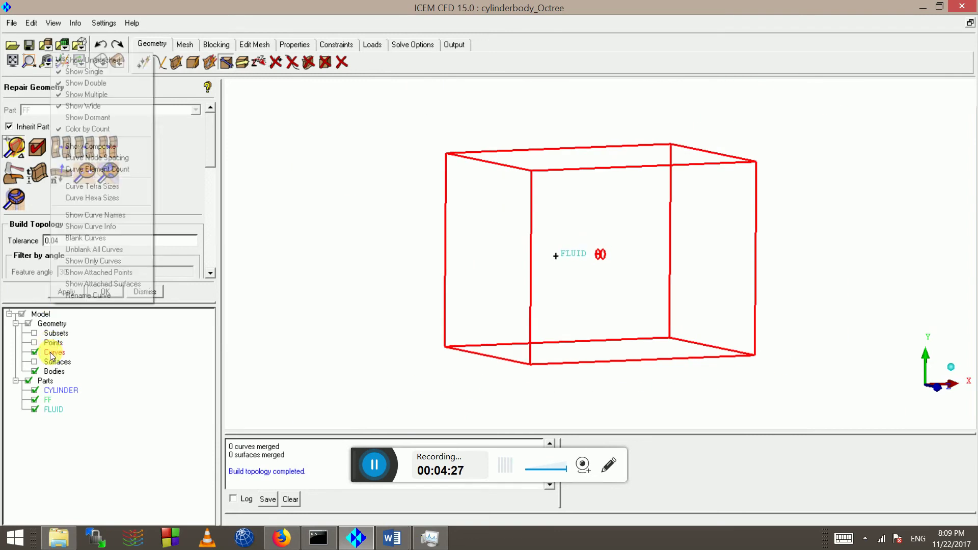
left_click(96, 128)
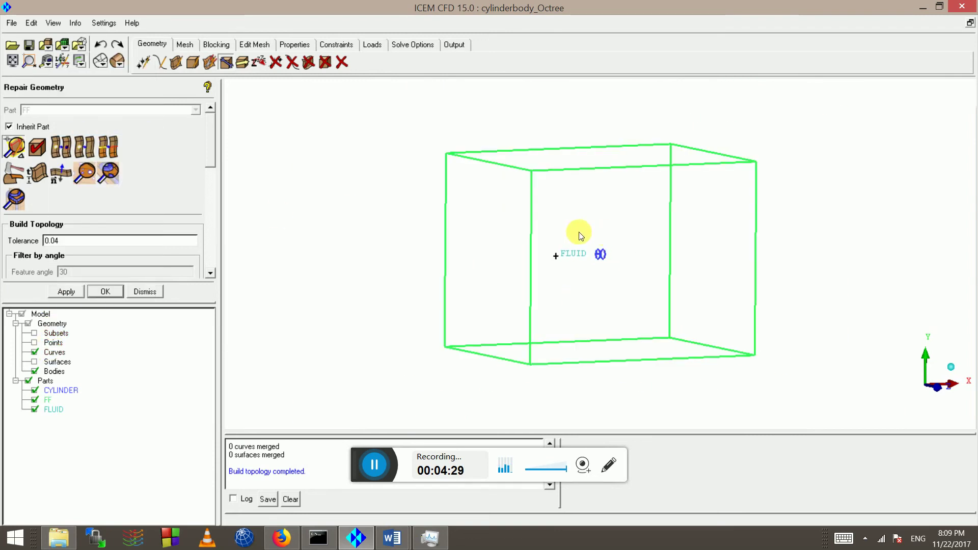
right_click(53, 352)
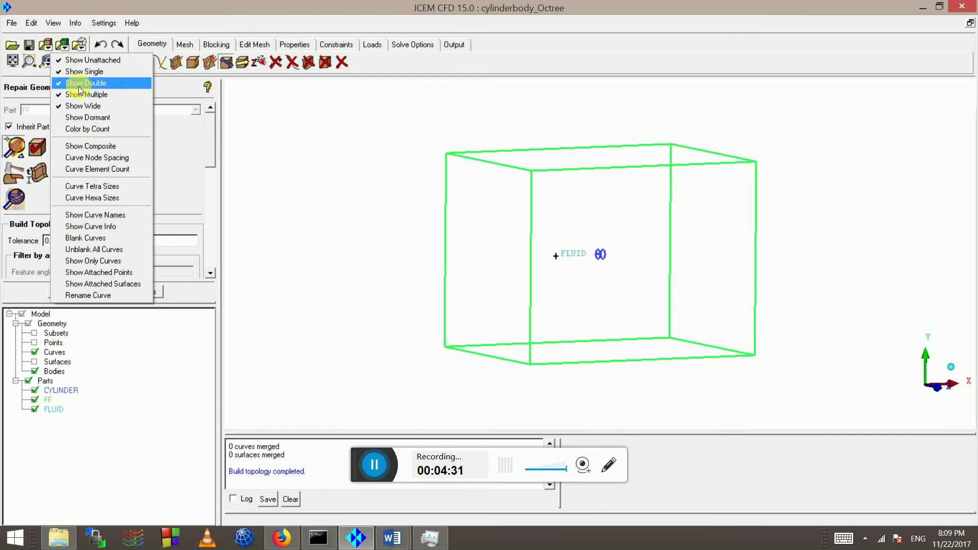
left_click(88, 117)
left_click_drag(571, 260, 3, 357)
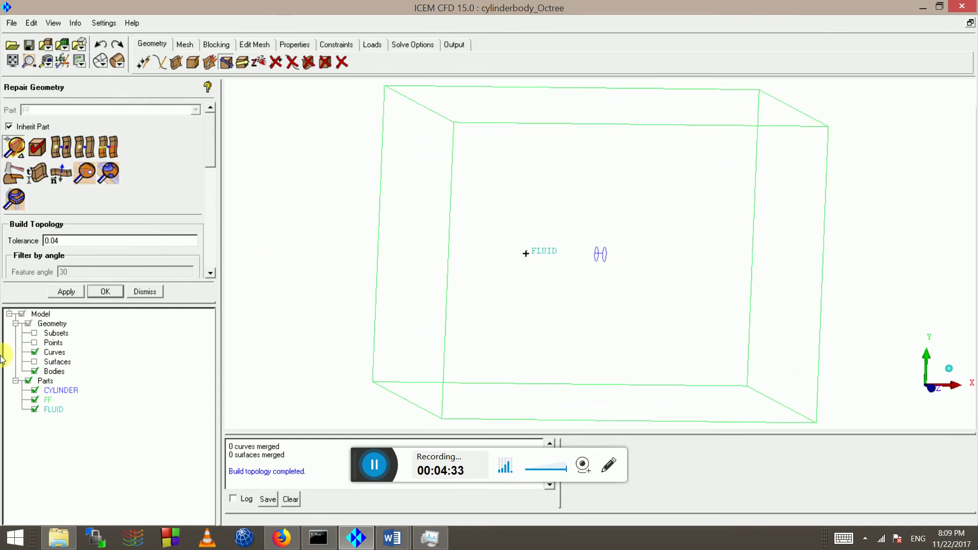
scroll(644, 185, "down", 4)
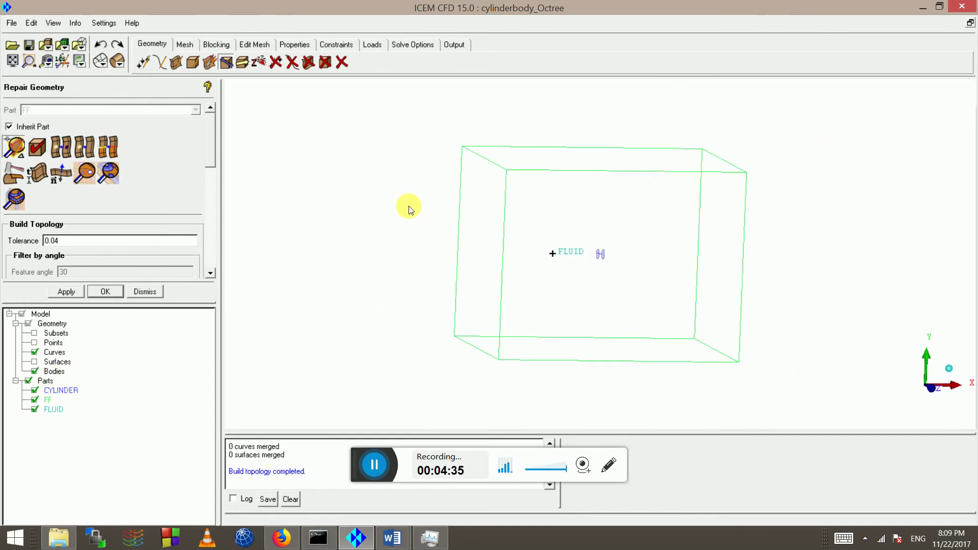
right_click(54, 352)
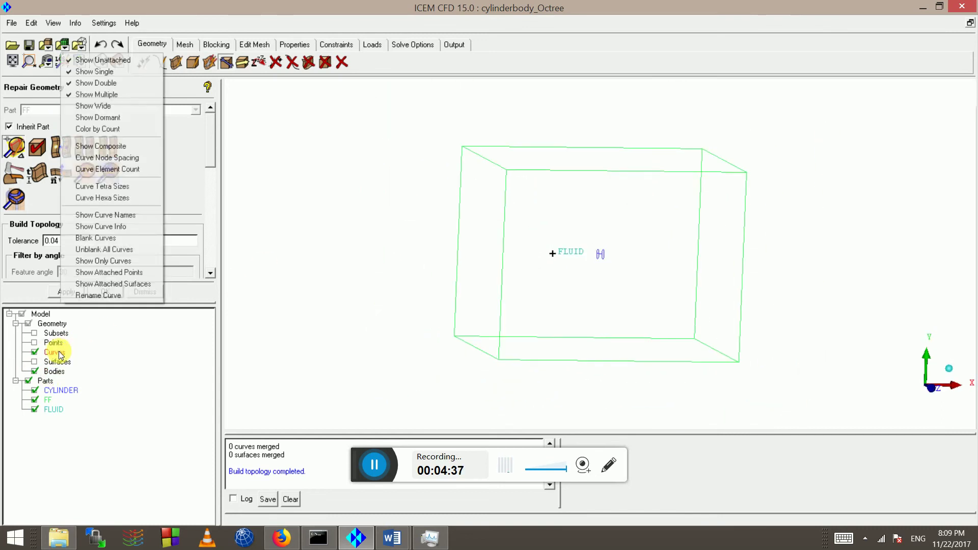
left_click(118, 130)
- Rotate and zoom the domain box to face straight on, then close Repair Geometry
left_click_drag(581, 234, 557, 273)
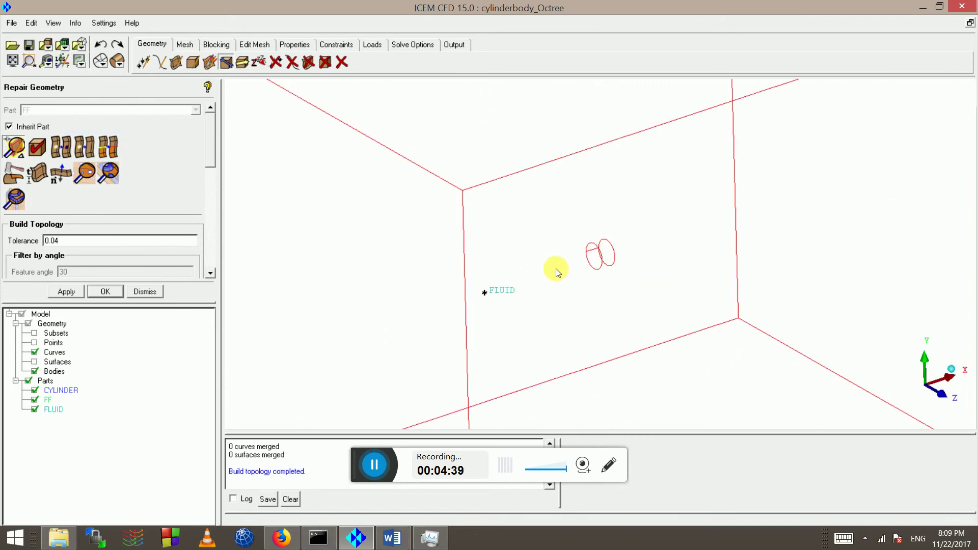
scroll(591, 270, "down", 3)
scroll(552, 218, "up", 5)
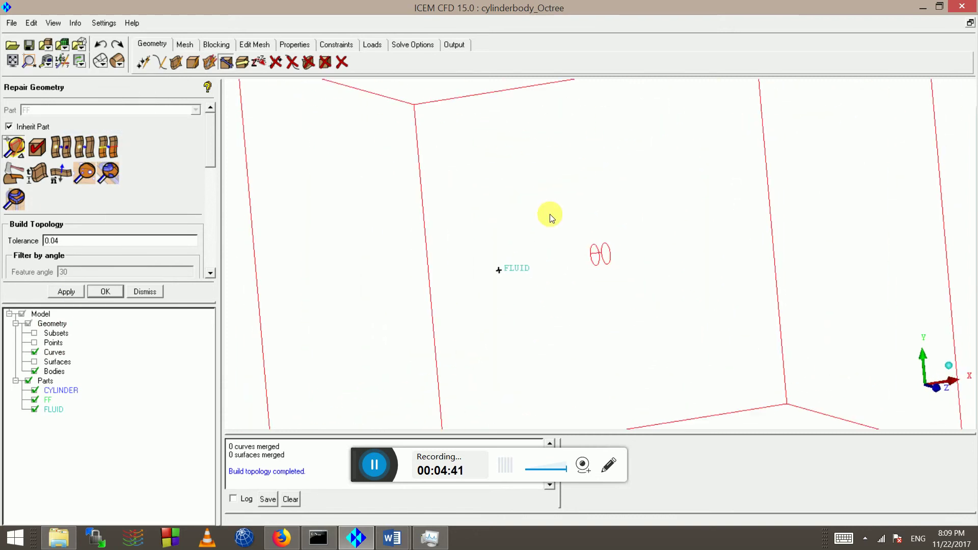
scroll(586, 265, "up", 8)
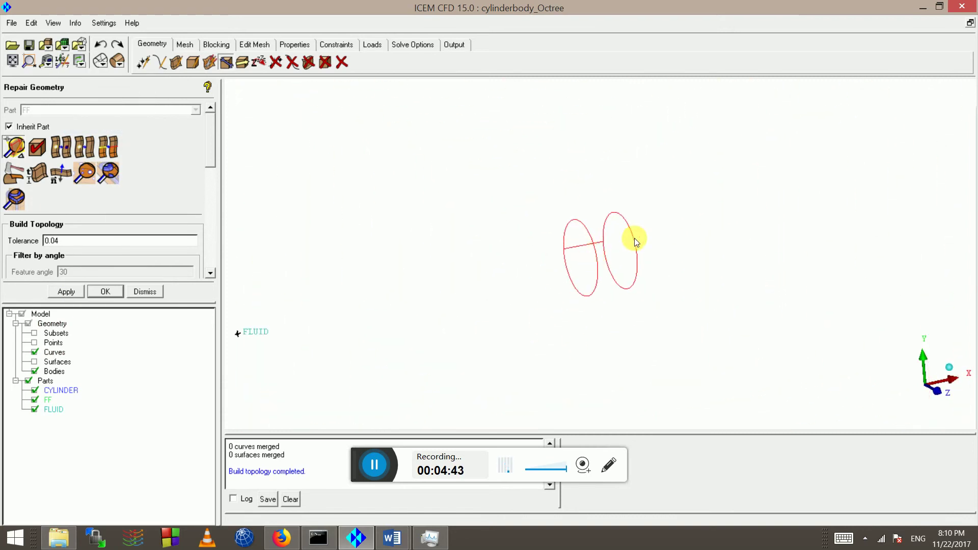
scroll(581, 257, "down", 5)
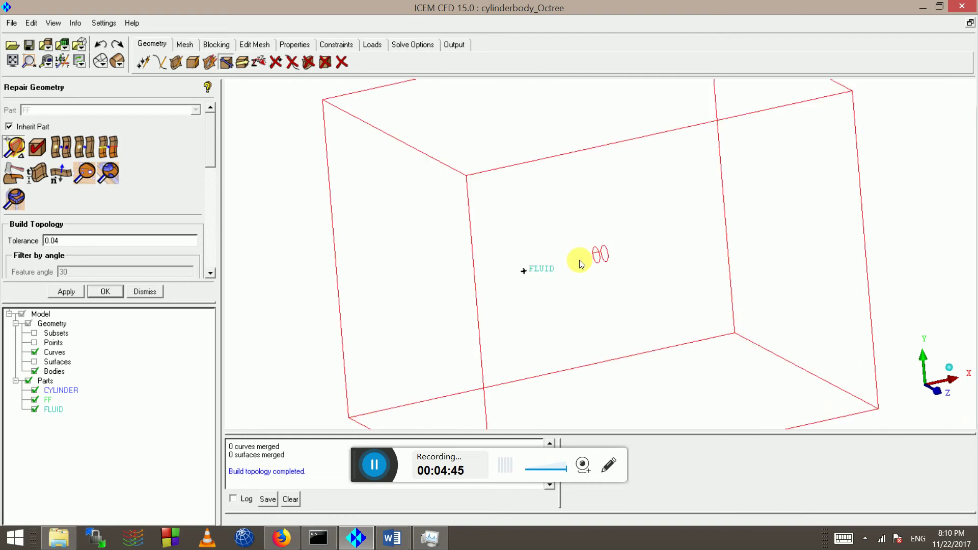
scroll(580, 262, "up", 6)
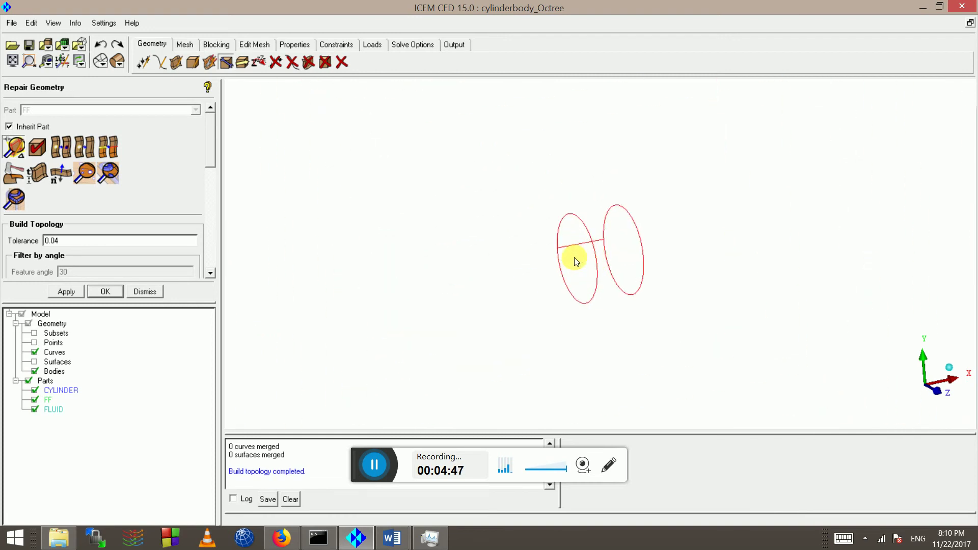
scroll(574, 261, "up", 3)
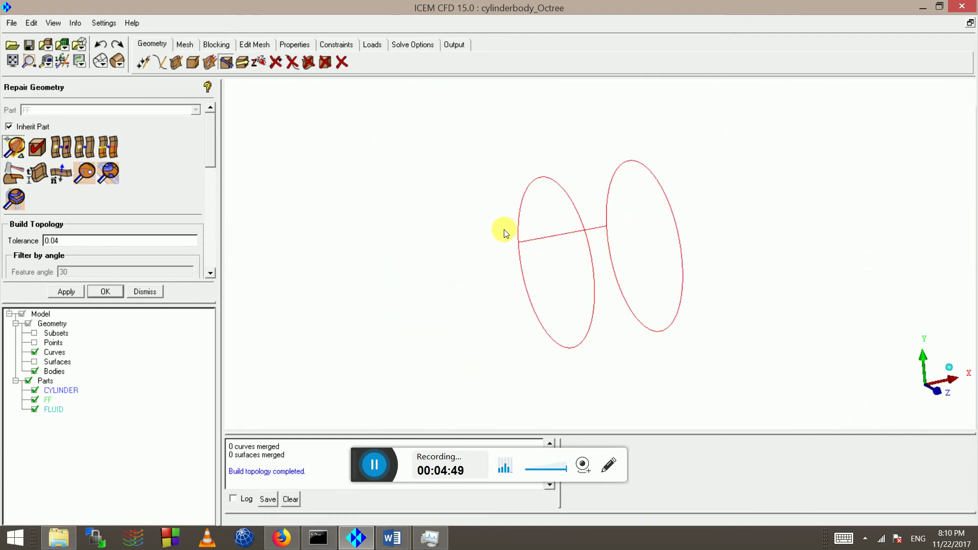
scroll(512, 247, "down", 4)
scroll(465, 260, "down", 8)
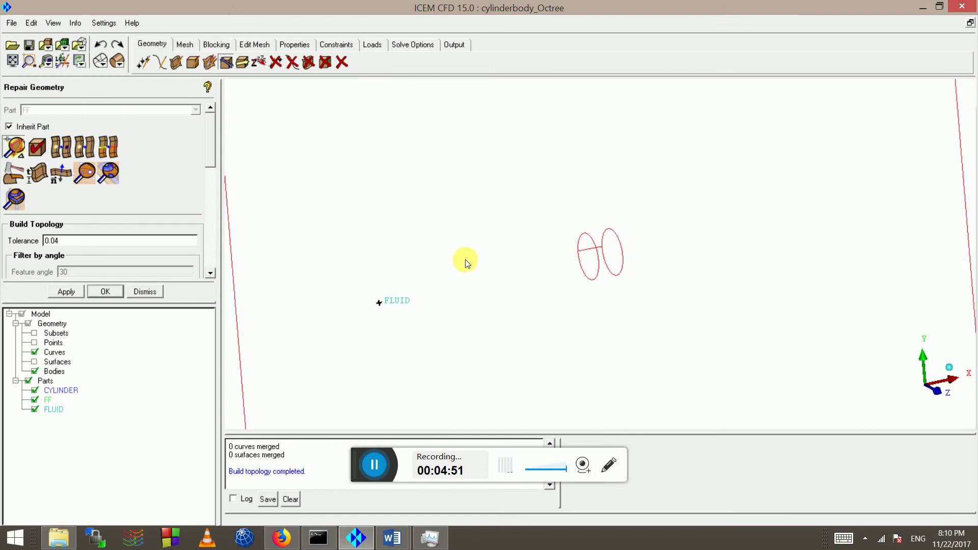
left_click_drag(493, 275, 411, 253)
left_click_drag(519, 254, 387, 132)
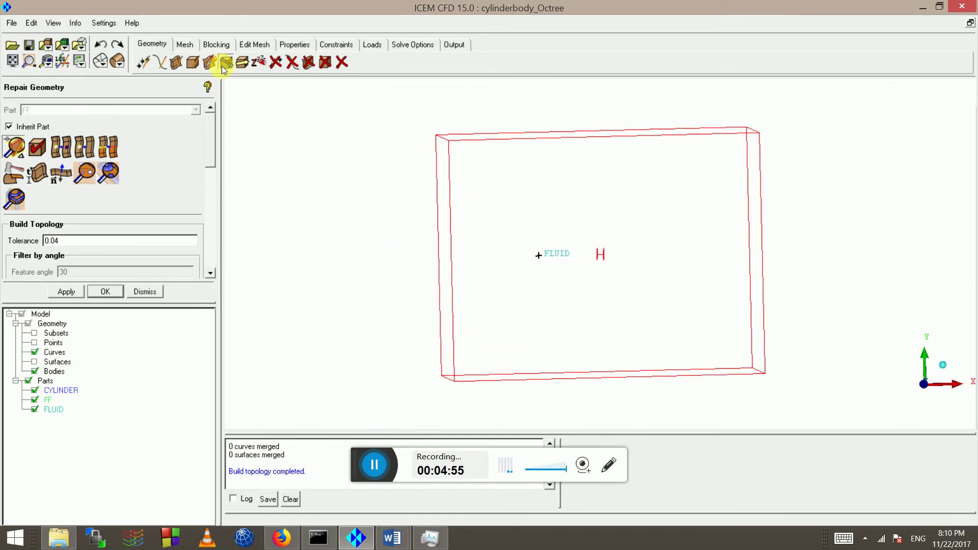
left_click(143, 291)
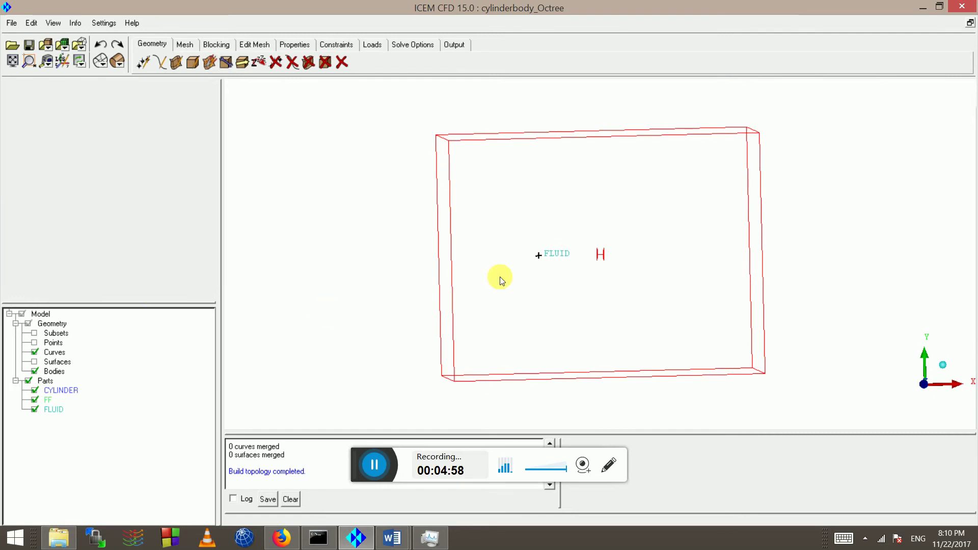
left_click(187, 46)
- Measure distances between the corners across the top of the domain box
left_click(143, 62)
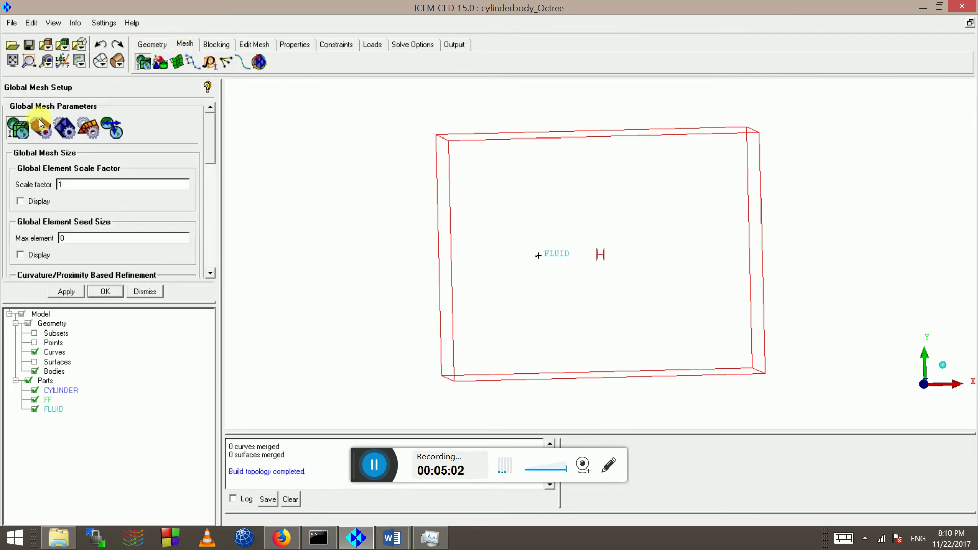
left_click(51, 62)
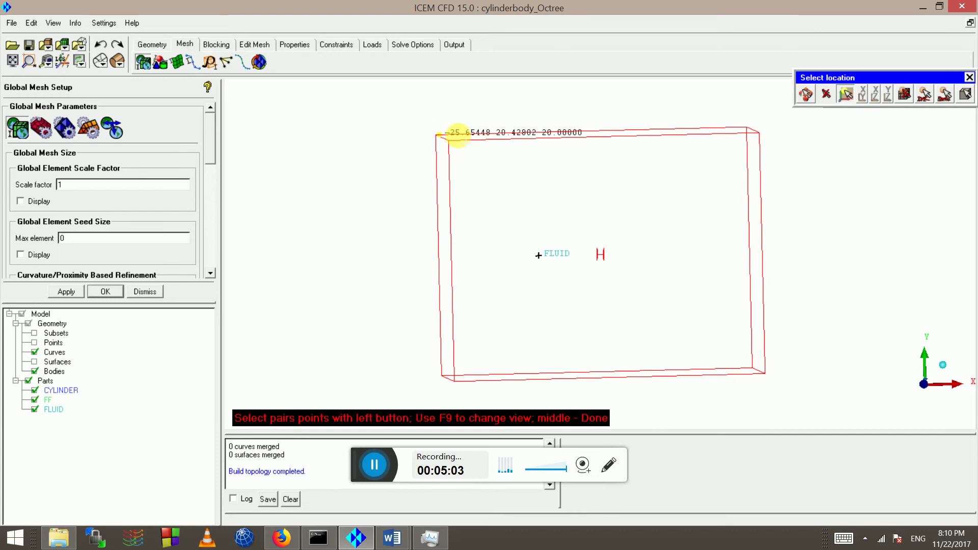
left_click(439, 134)
left_click(756, 118)
key("F9")
left_click_drag(509, 91, 526, 157)
left_click(443, 150)
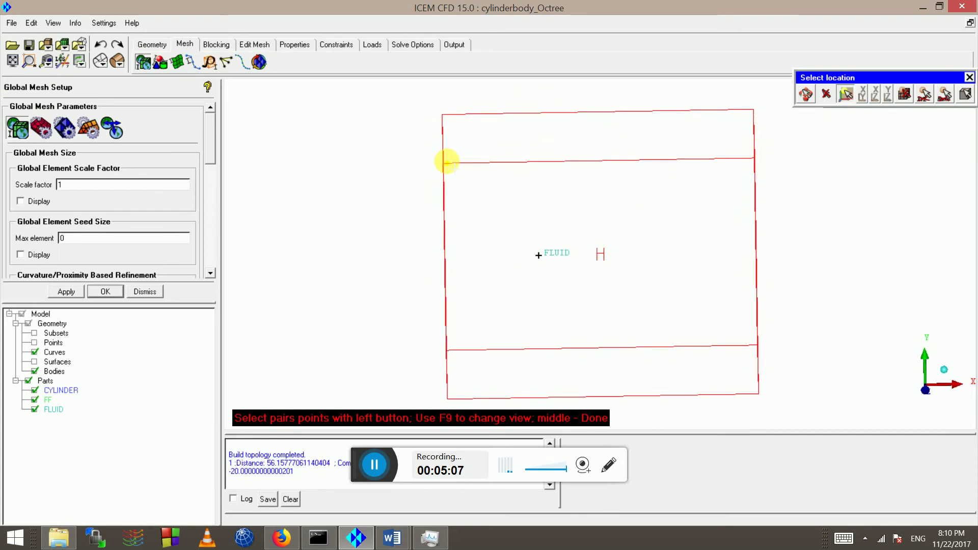
left_click(446, 159)
left_click(752, 160)
key("F9")
left_click_drag(618, 200, 707, 245)
middle_click(703, 247)
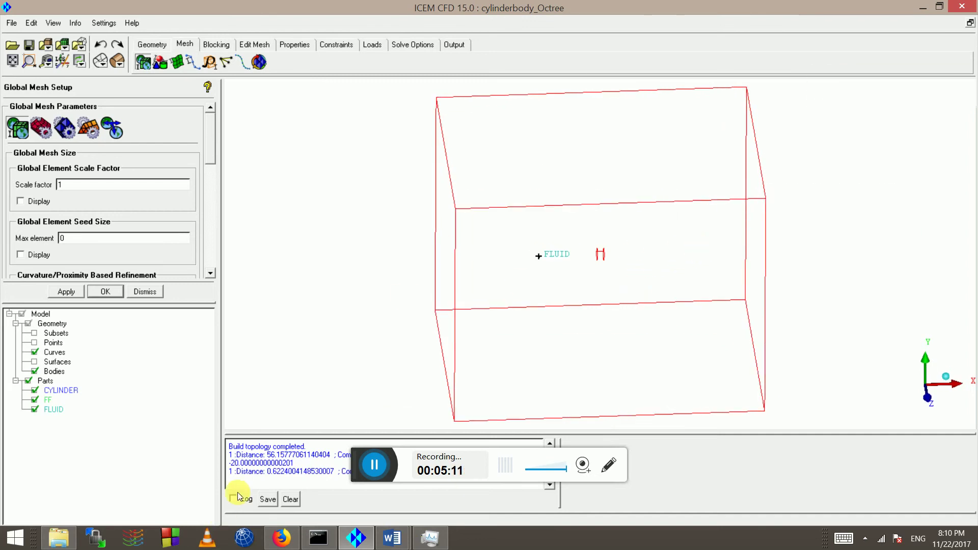
- Measure the box length (52.529) and apply a global max element size of 2.3
left_click(53, 62)
left_click(454, 205)
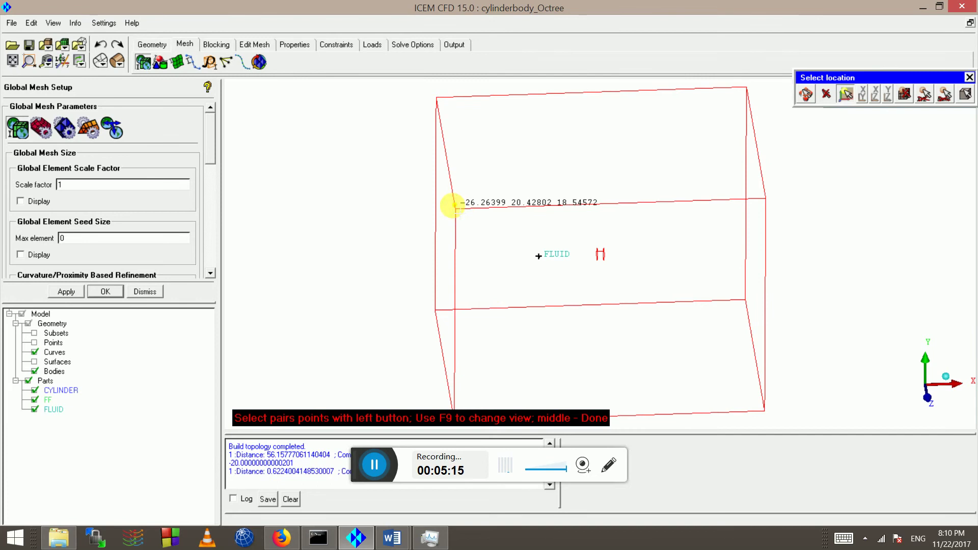
left_click(765, 196)
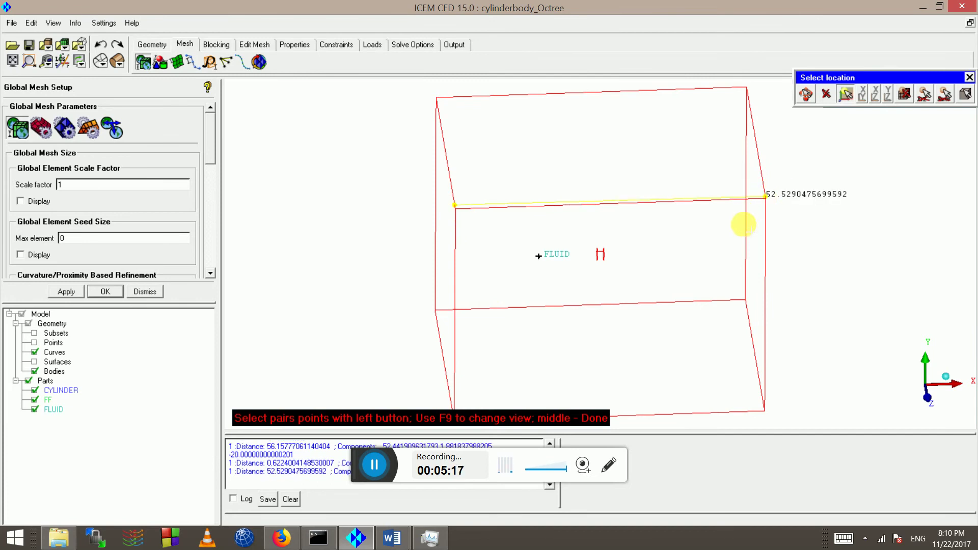
left_click_drag(744, 225, 624, 271)
middle_click(646, 237)
scroll(513, 249, "up", 5)
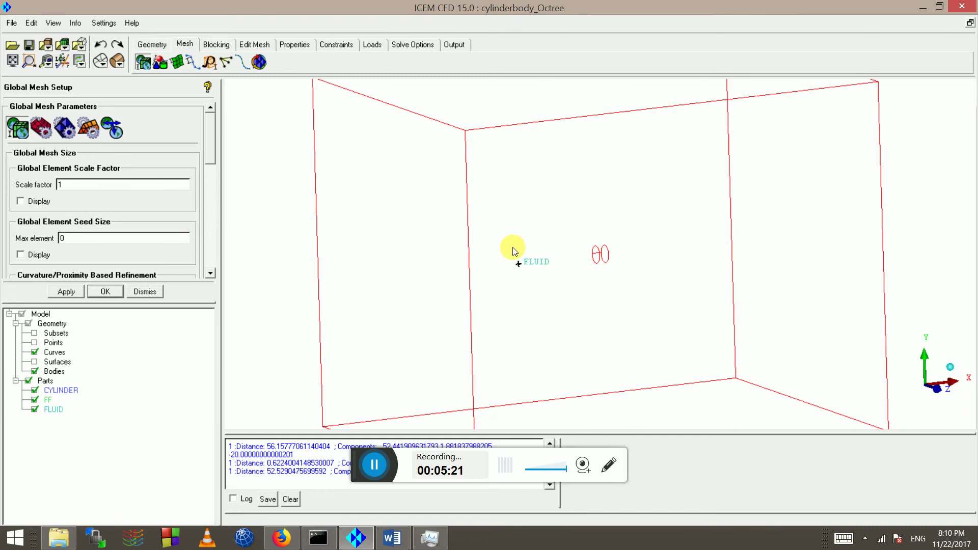
scroll(515, 209, "down", 3)
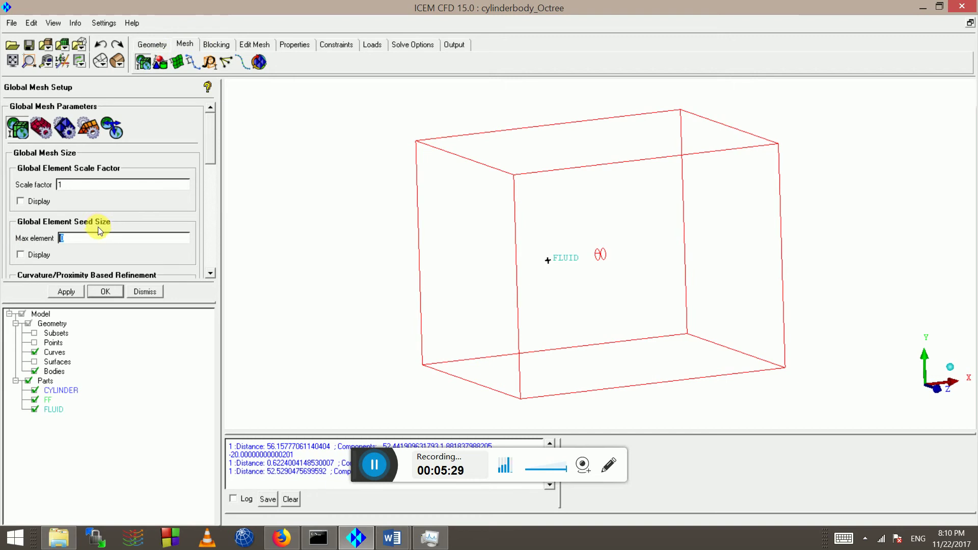
type("2.3")
left_click(72, 291)
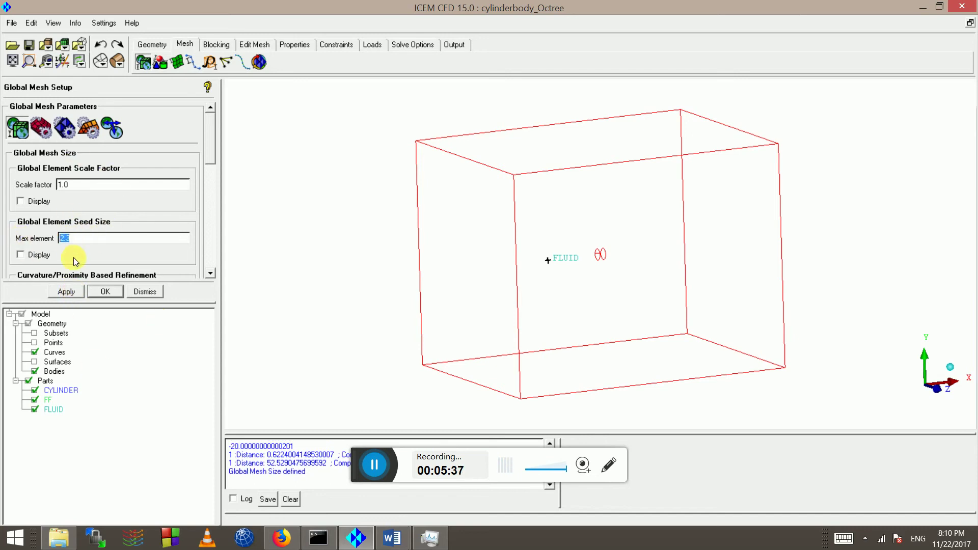
- Turn on the Max element size display in Global Mesh Setup and apply it
left_click(41, 128)
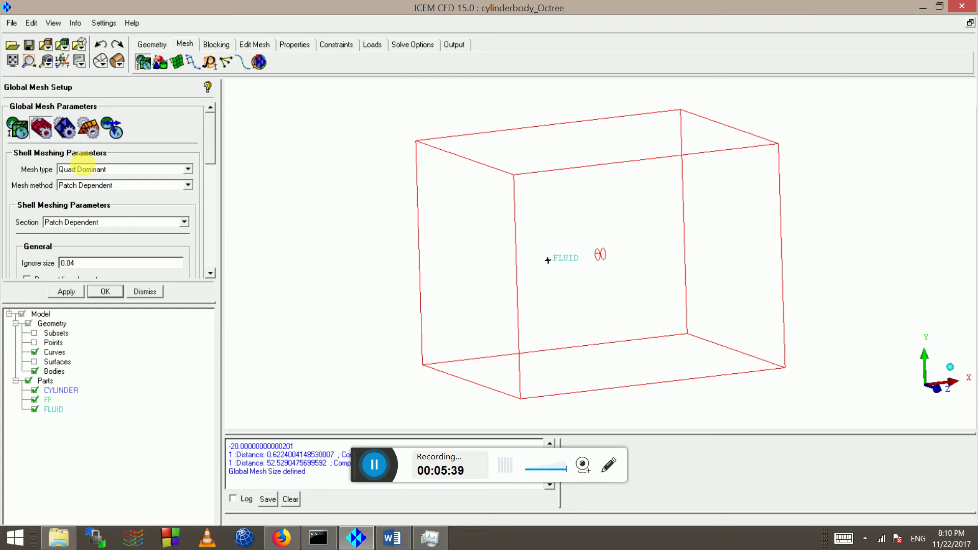
left_click(89, 169)
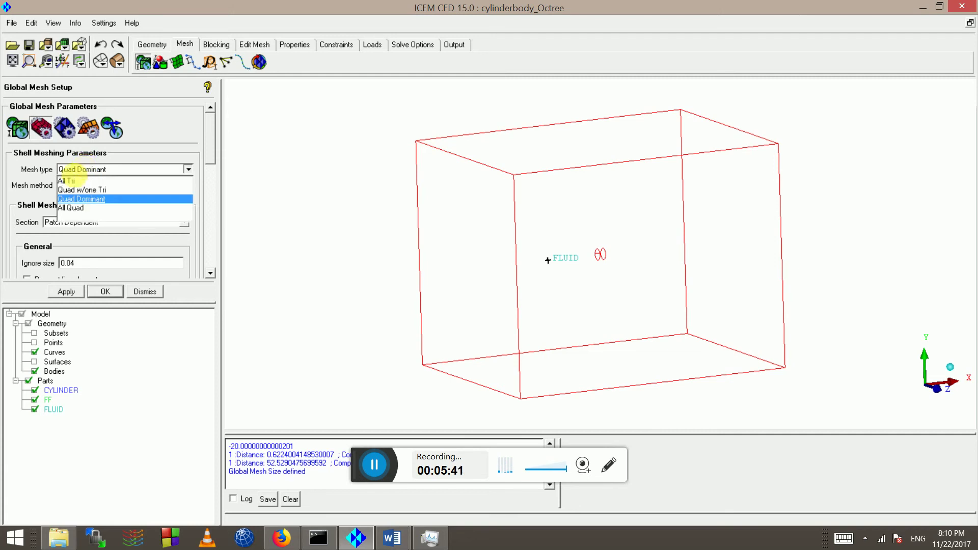
left_click(66, 181)
left_click(18, 128)
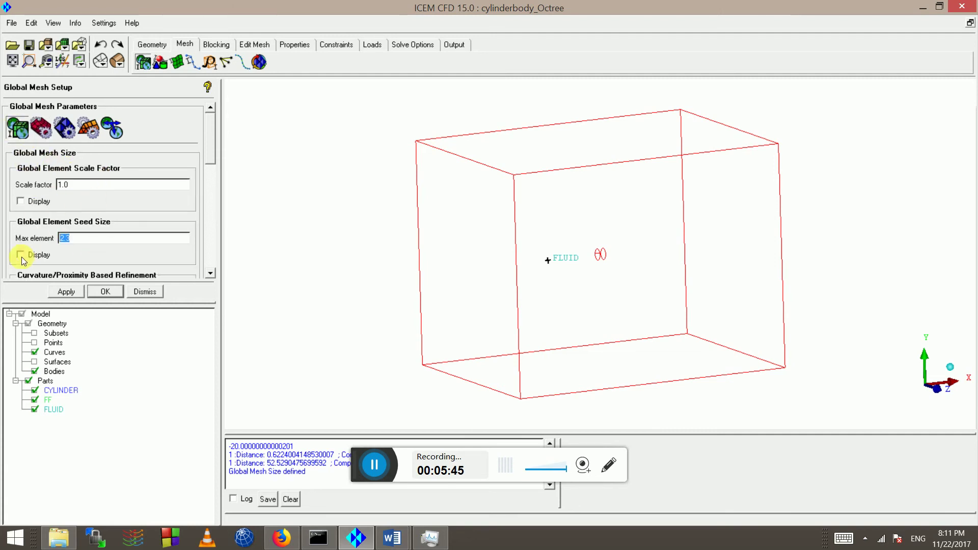
left_click(43, 256)
left_click(67, 291)
scroll(572, 246, "up", 3)
scroll(571, 246, "up", 5)
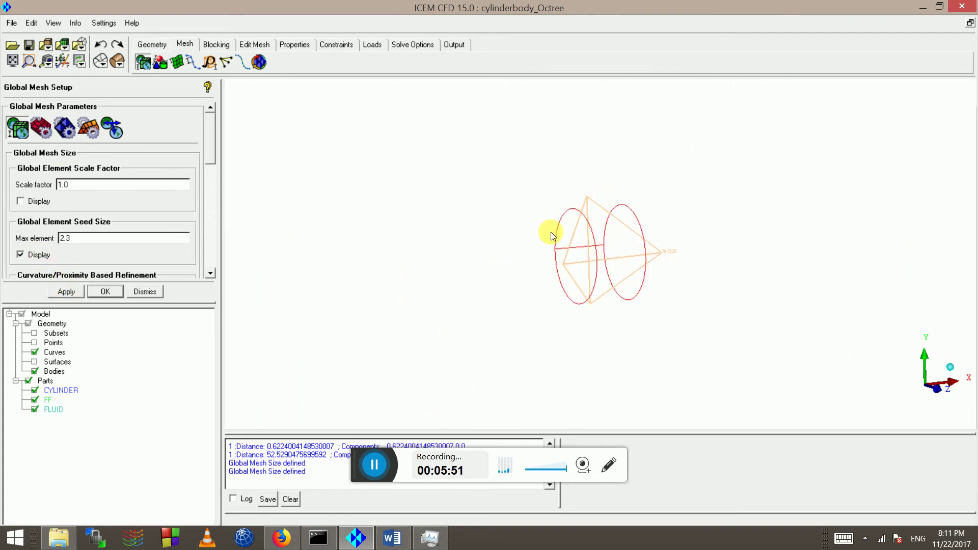
scroll(571, 247, "down", 2)
scroll(533, 250, "down", 5)
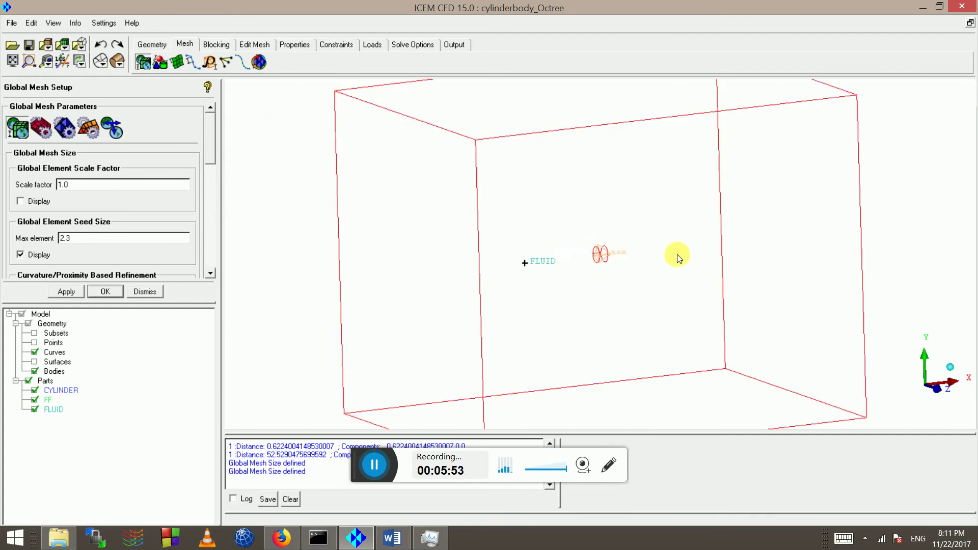
scroll(518, 237, "up", 2)
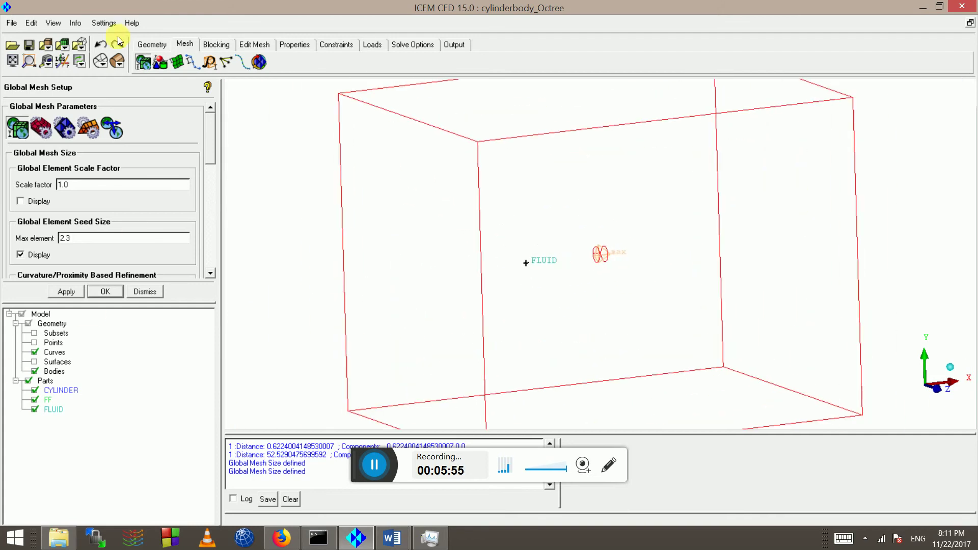
- Set shell meshing to All Tri, Patch Independent, respecting line elements, and apply
left_click(46, 133)
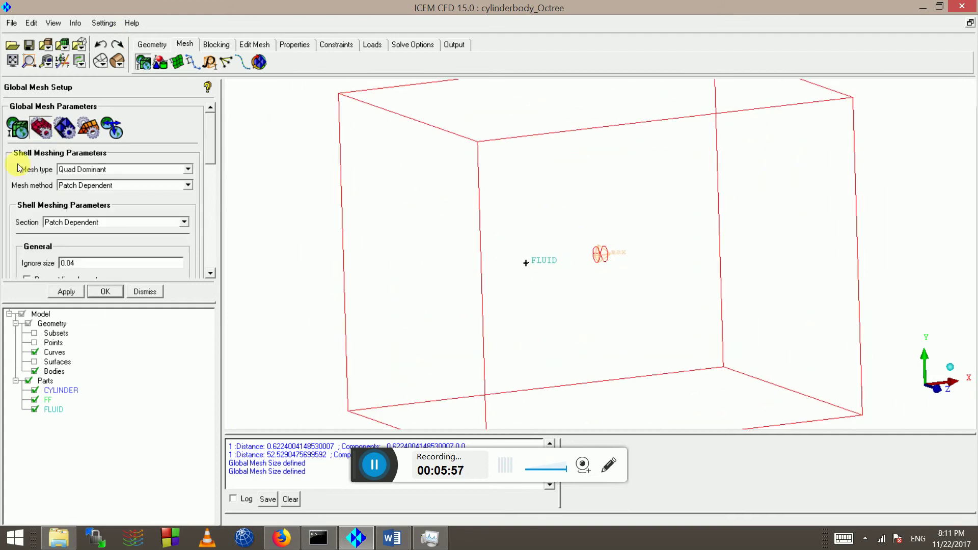
left_click(81, 171)
left_click(79, 181)
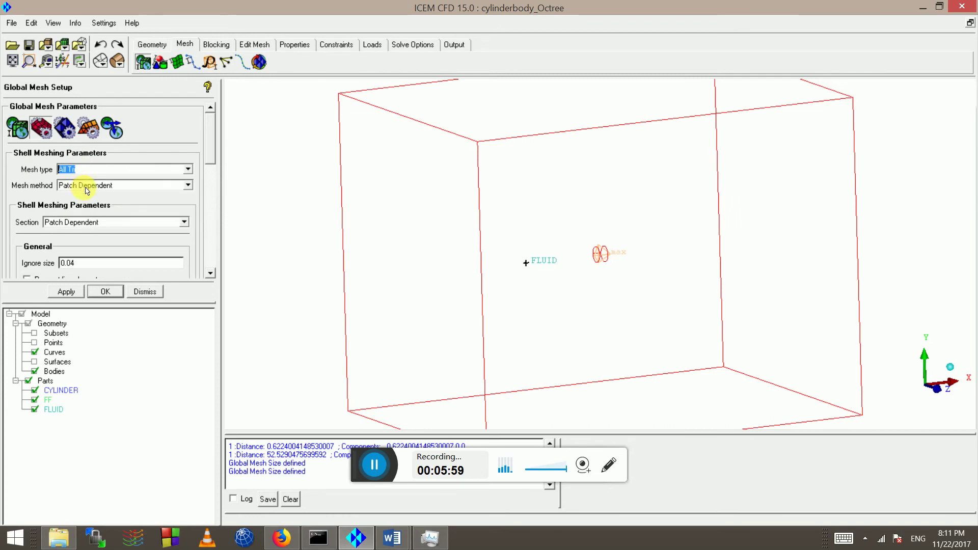
left_click_drag(216, 151, 215, 161)
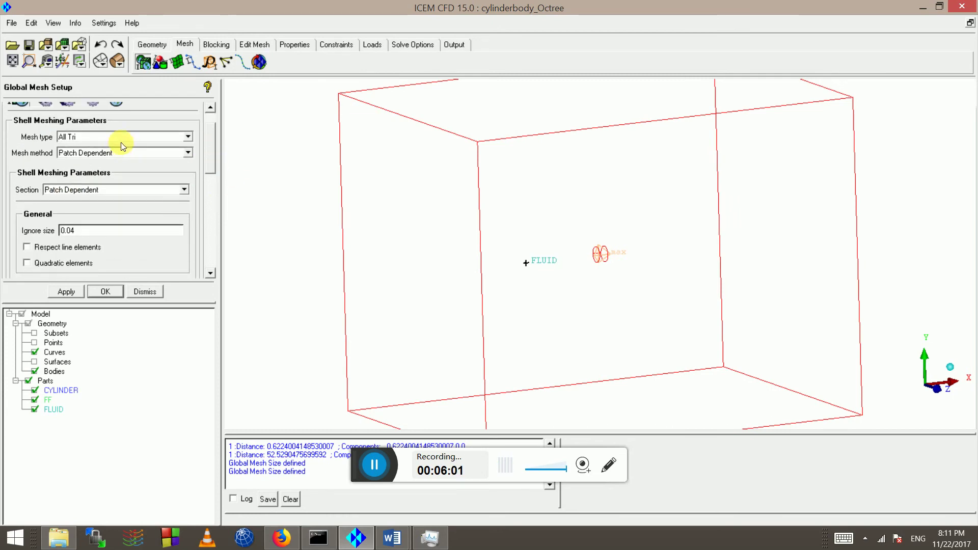
left_click(102, 155)
left_click(78, 181)
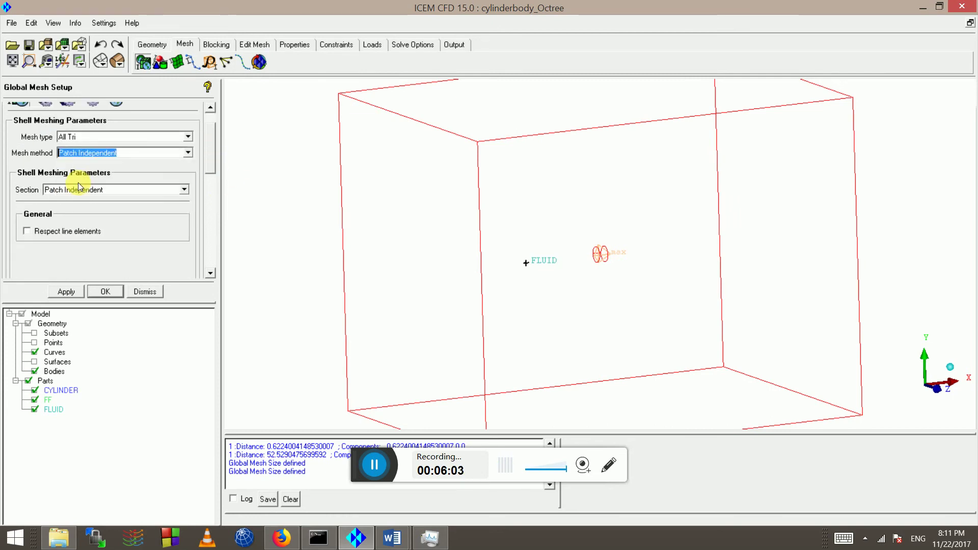
left_click(59, 230)
left_click(66, 292)
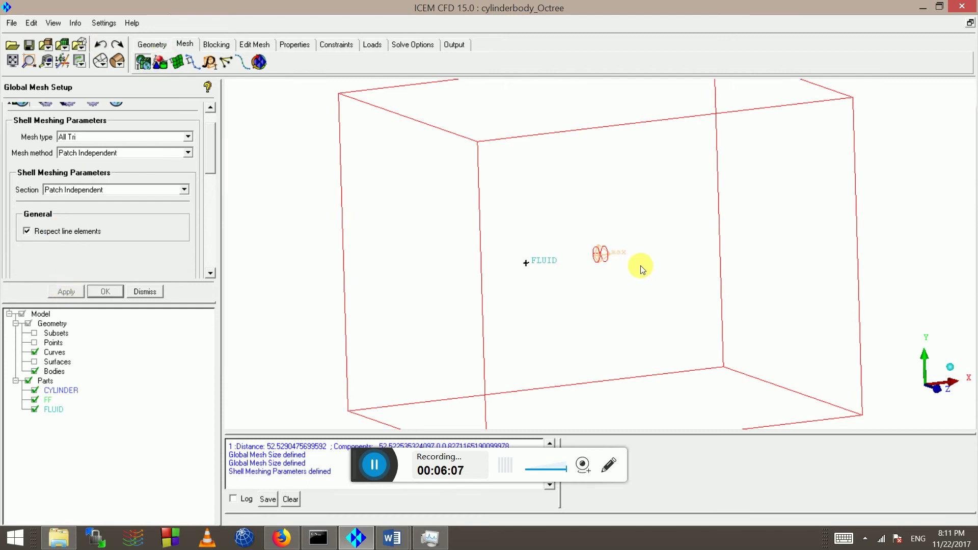
- Rotate the domain box and close Part Mesh Setup without changes
left_click_drag(640, 266, 418, 199)
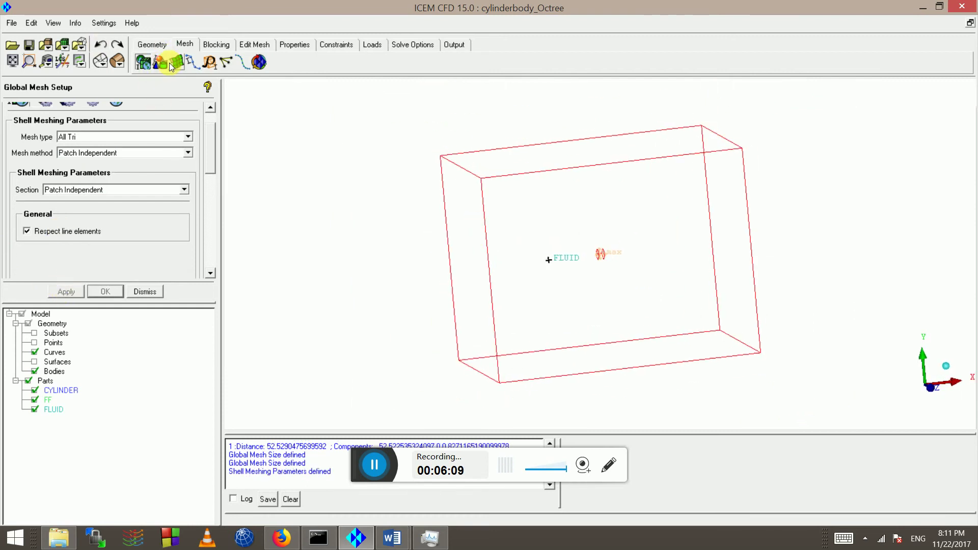
left_click(163, 63)
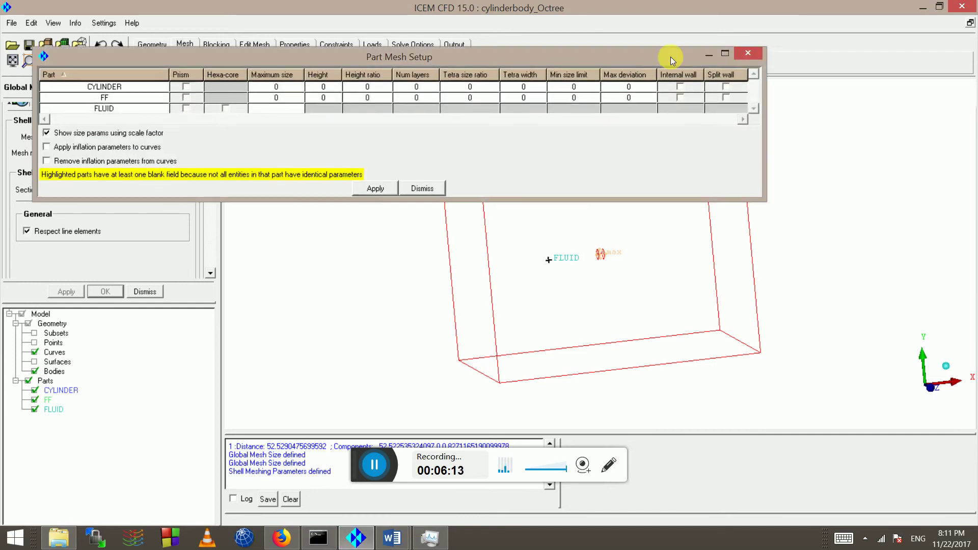
left_click(748, 53)
scroll(216, 117, "up", 2)
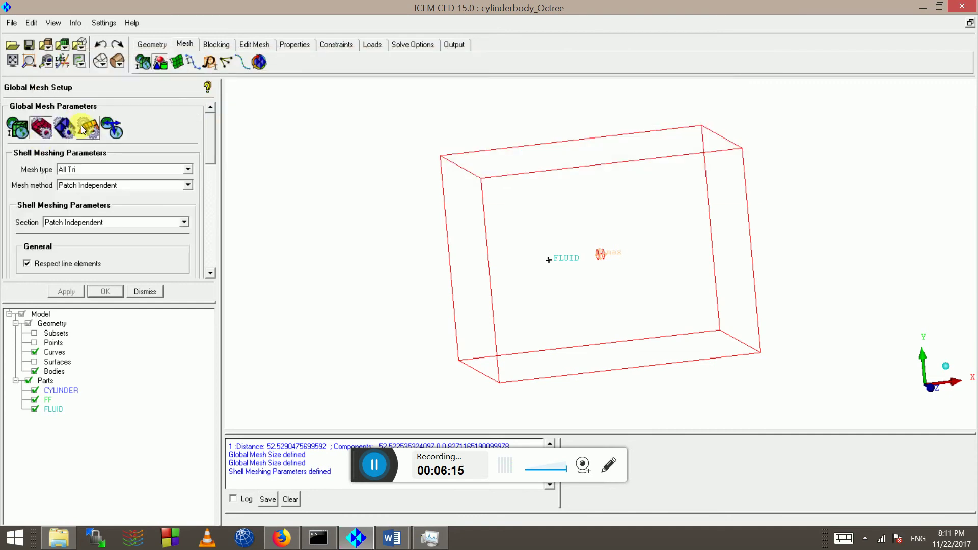
- Keep volume mesh type Tetra/Mixed with Robust (Octree) and review edge criterion 0.2 and 5 smooth iterations
left_click(66, 128)
left_click(87, 168)
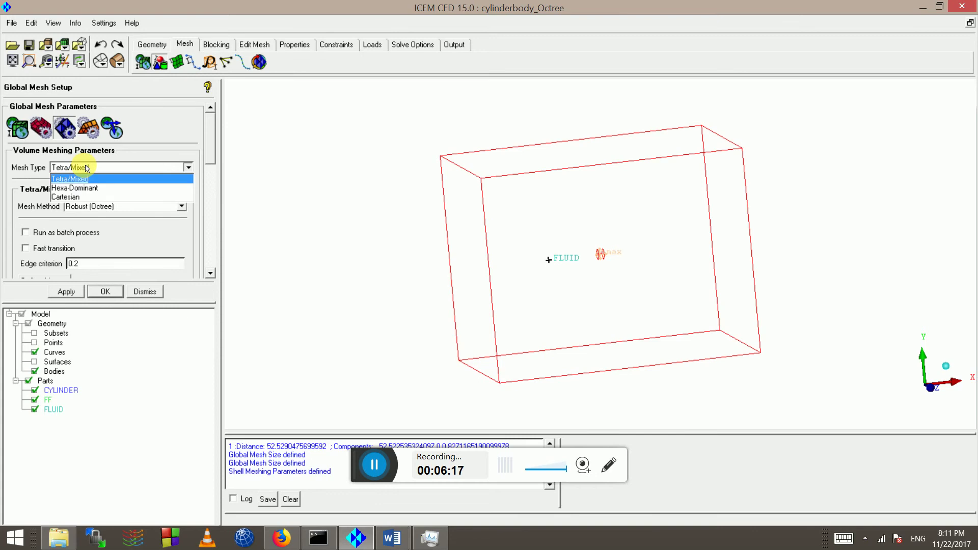
left_click(90, 178)
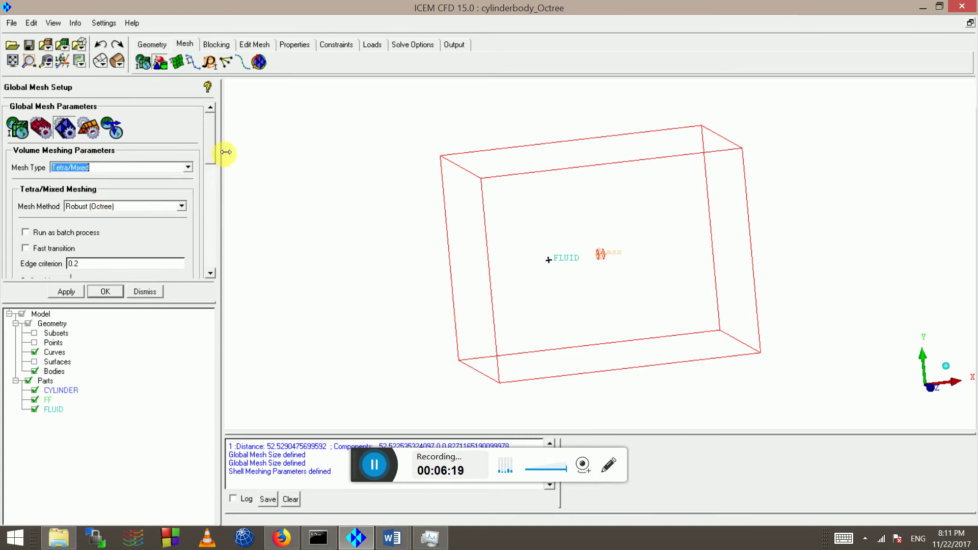
scroll(215, 167, "down", 5)
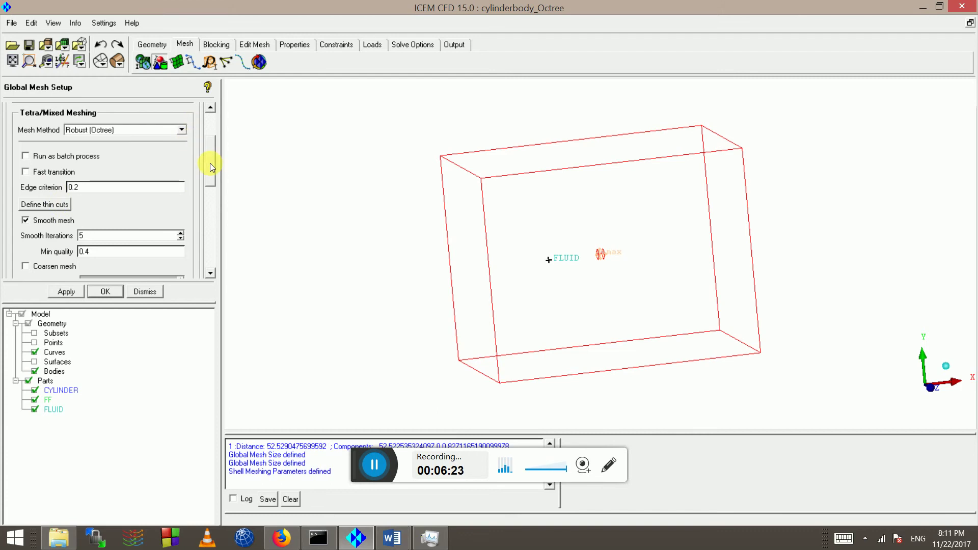
left_click_drag(210, 164, 211, 180)
scroll(531, 251, "up", 5)
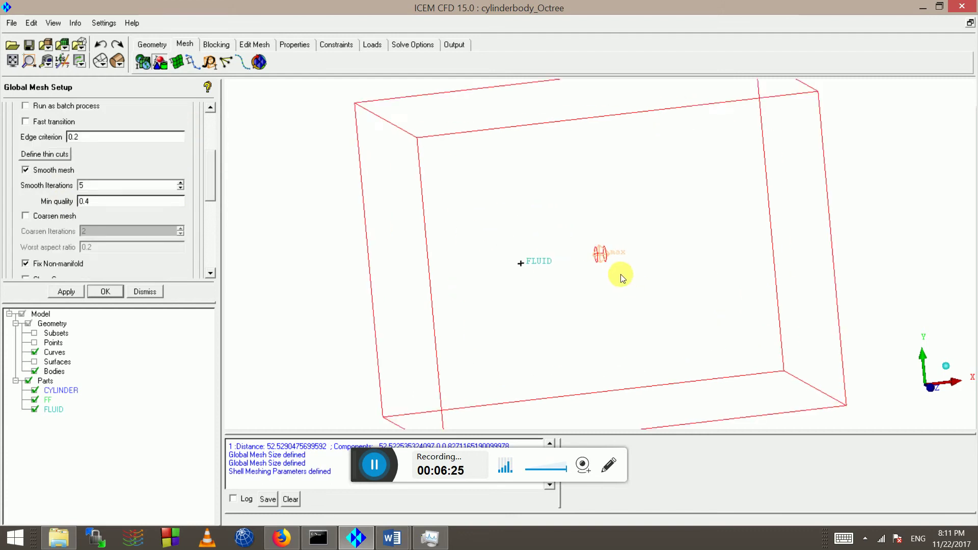
scroll(433, 279, "down", 5)
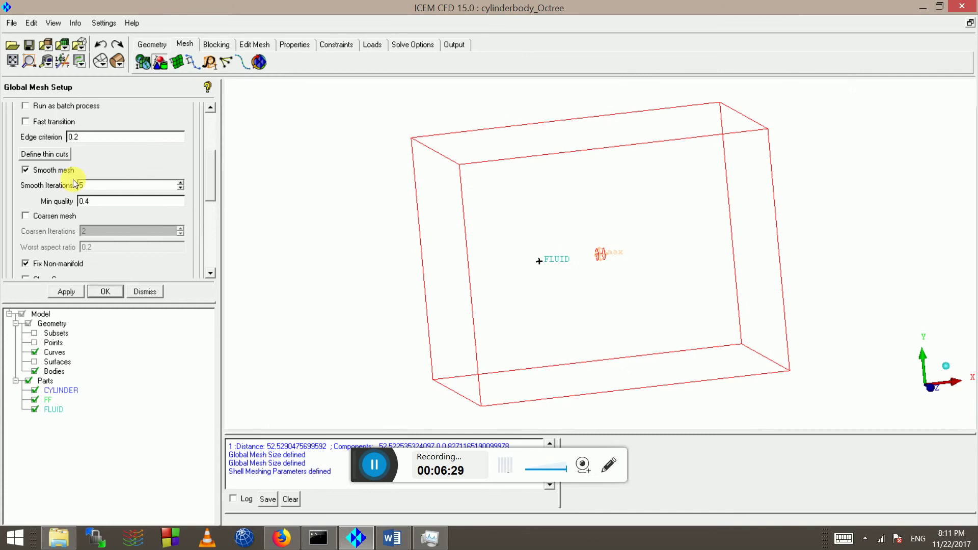
left_click_drag(217, 200, 203, 105)
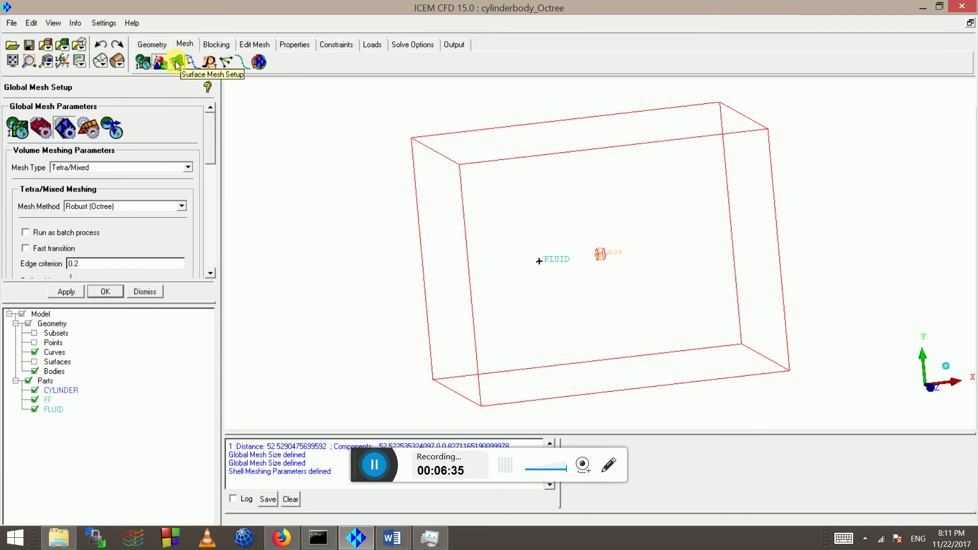
- Enter part maximum sizes of 2 for FF and 0.2 for CYLINDER, apply, and redisplay surfaces
left_click(156, 62)
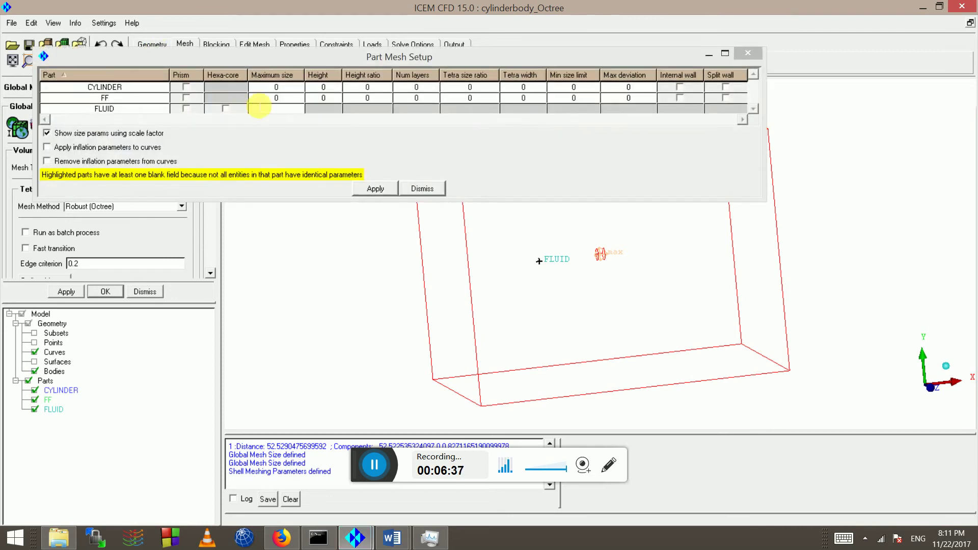
left_click(288, 101)
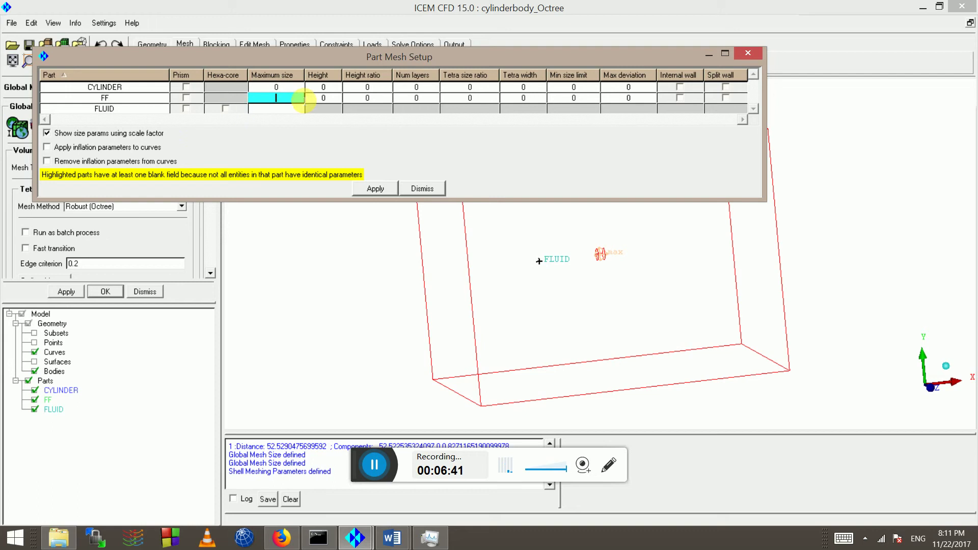
type("1")
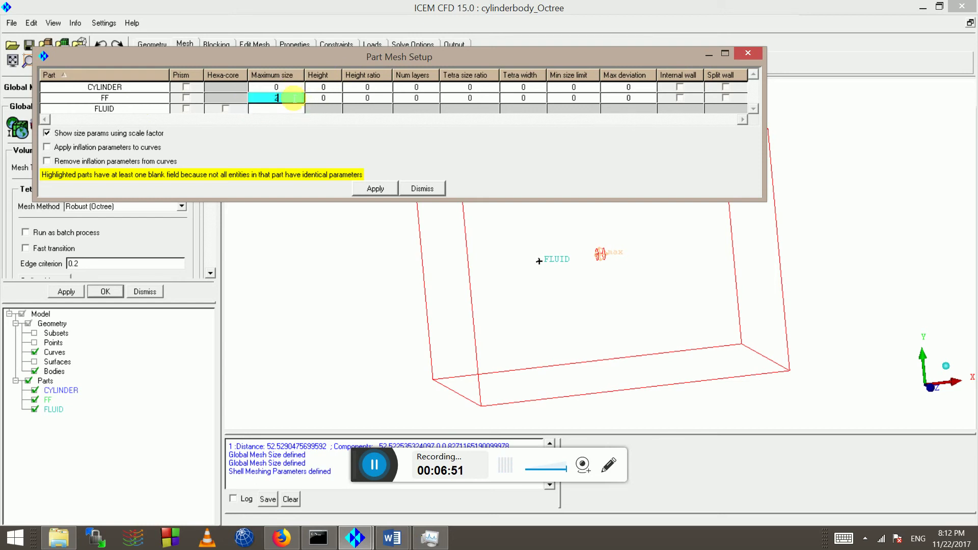
key("Return")
left_click(289, 86)
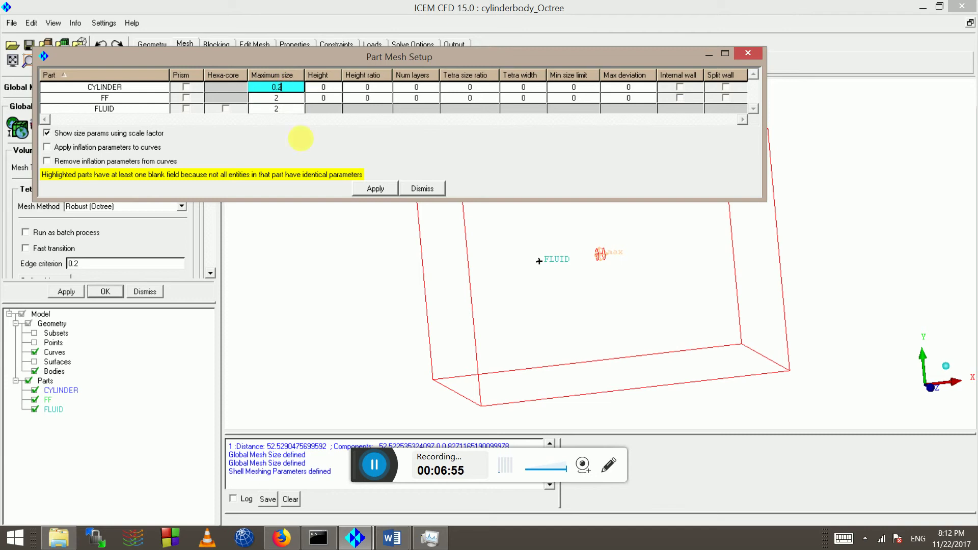
left_click(413, 187)
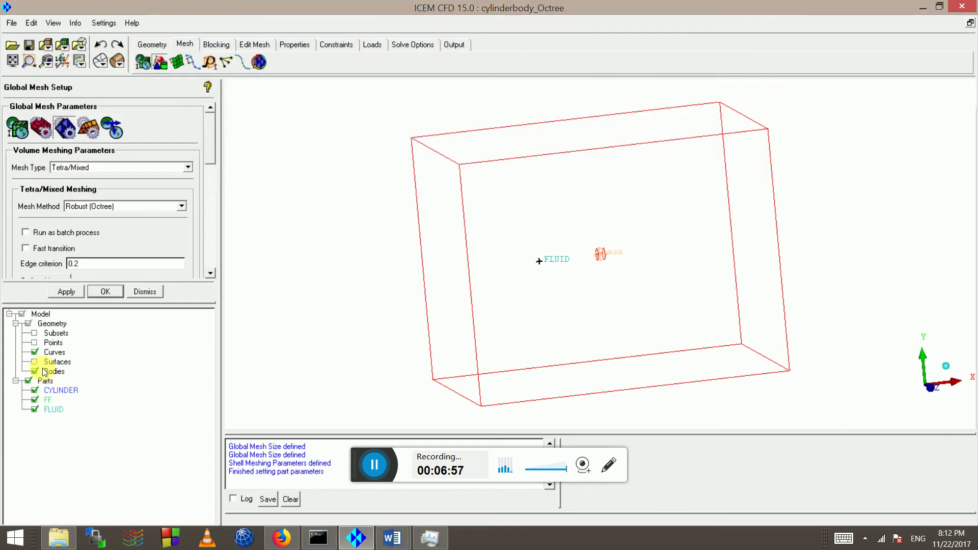
left_click(36, 362)
- Show tetra size glyphs on the surfaces and view the cylinder from the side
right_click(37, 363)
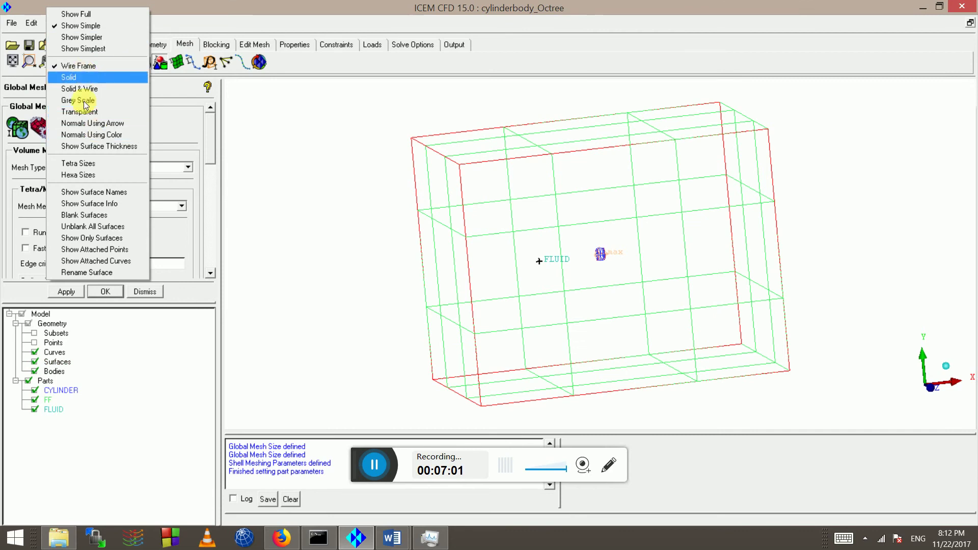
left_click(82, 164)
scroll(634, 225, "up", 5)
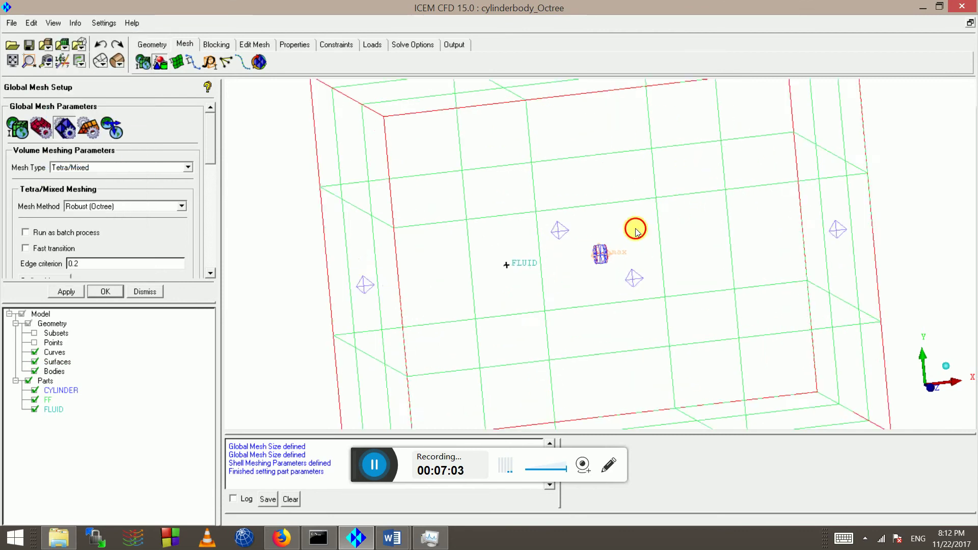
scroll(592, 275, "up", 10)
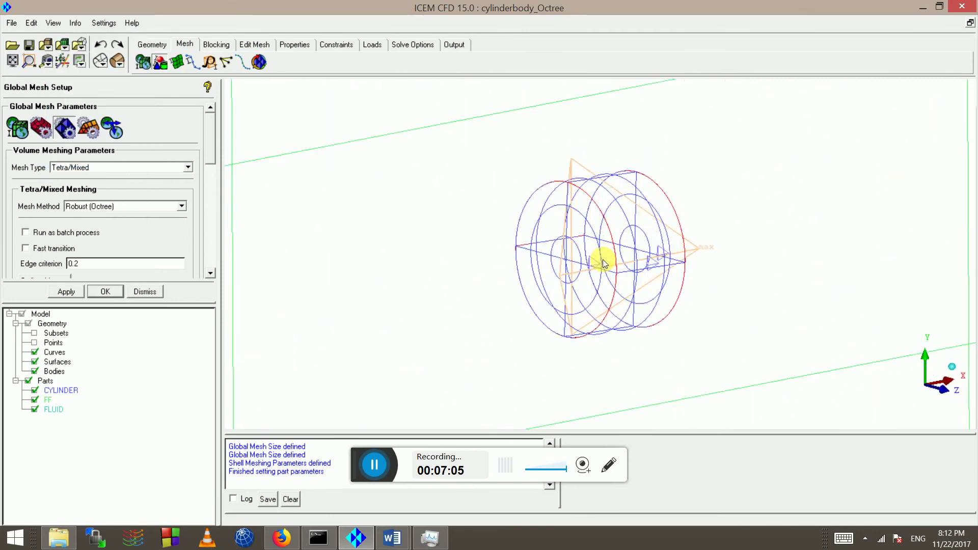
left_click_drag(592, 275, 518, 295)
scroll(494, 265, "down", 5)
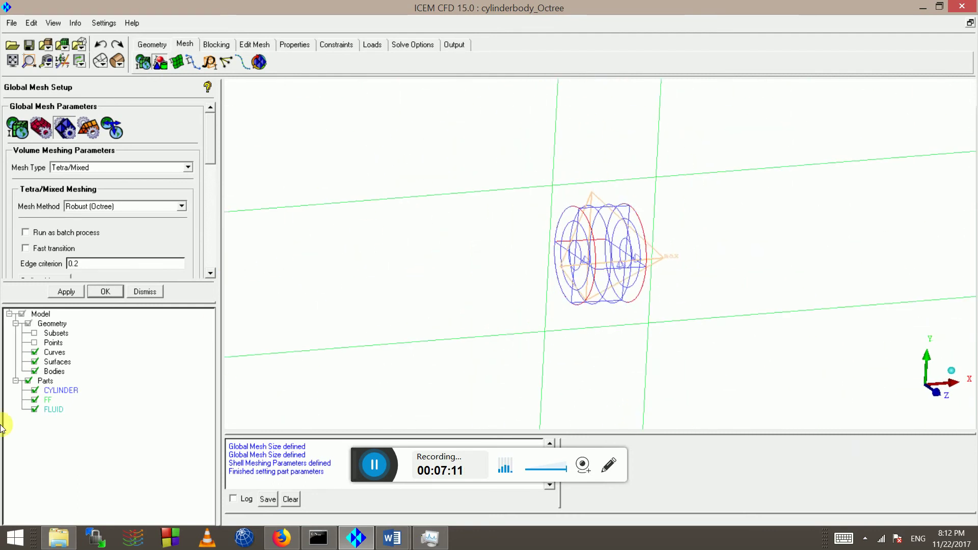
- Hide the max element size display in Global Mesh Setup and apply the 2.3 size
left_click(17, 127)
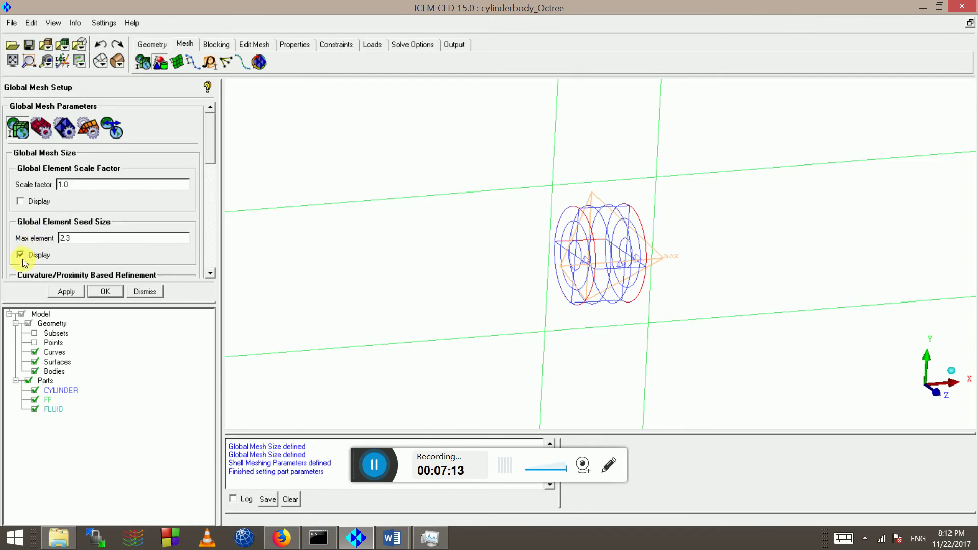
left_click(21, 256)
left_click(66, 292)
left_click_drag(793, 234, 359, 209)
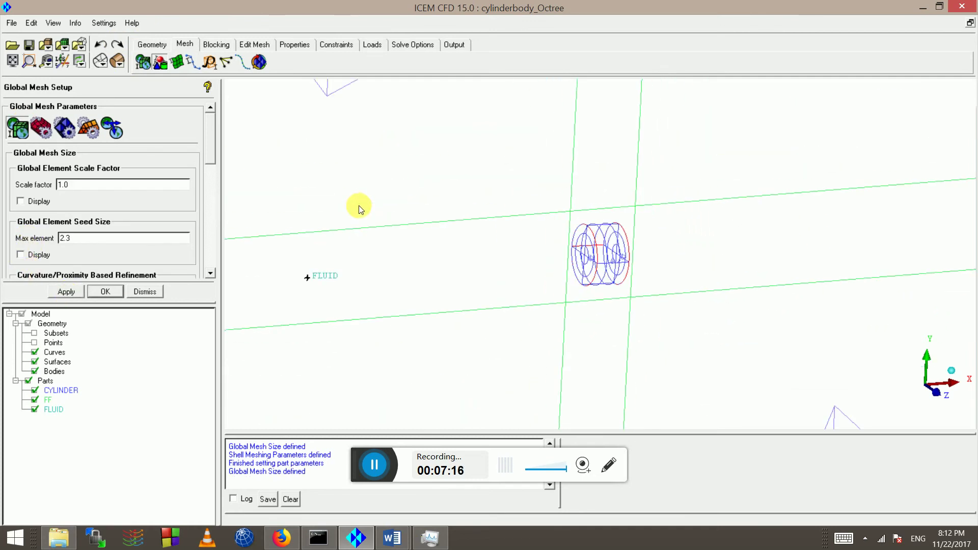
left_click(150, 67)
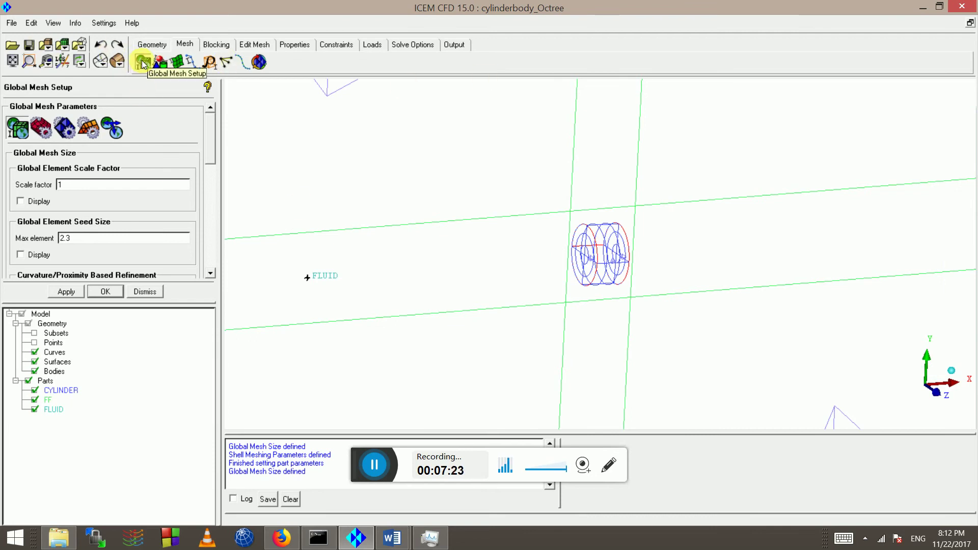
left_click(177, 63)
- Give the cylinder surface srf.00 a maximum mesh size of 0.1
left_click(175, 110)
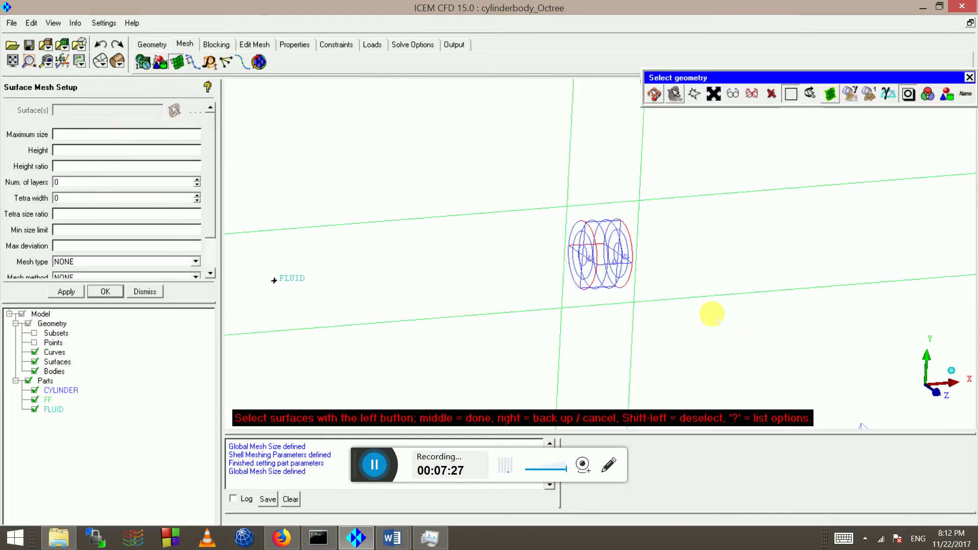
scroll(607, 283, "up", 5)
left_click(623, 291)
middle_click(623, 291)
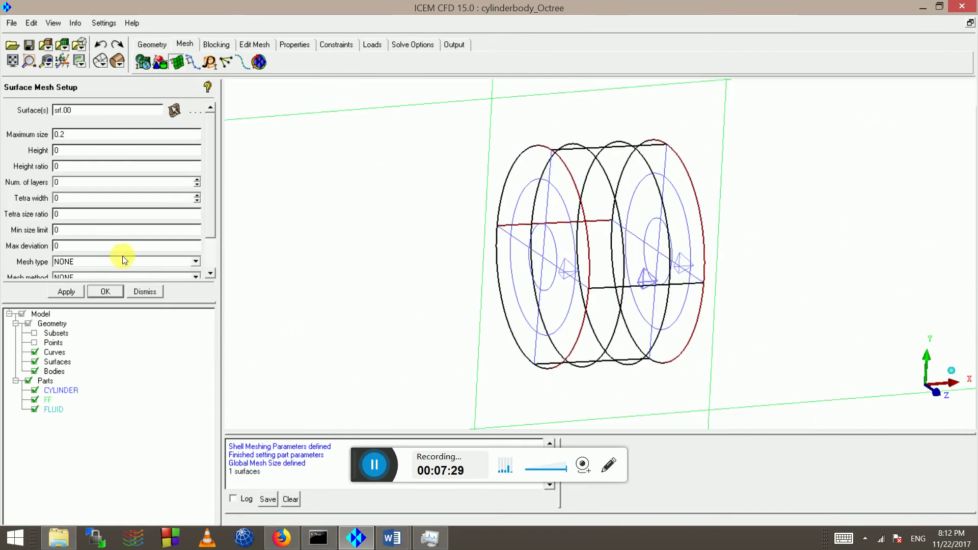
left_click_drag(72, 134, 36, 134)
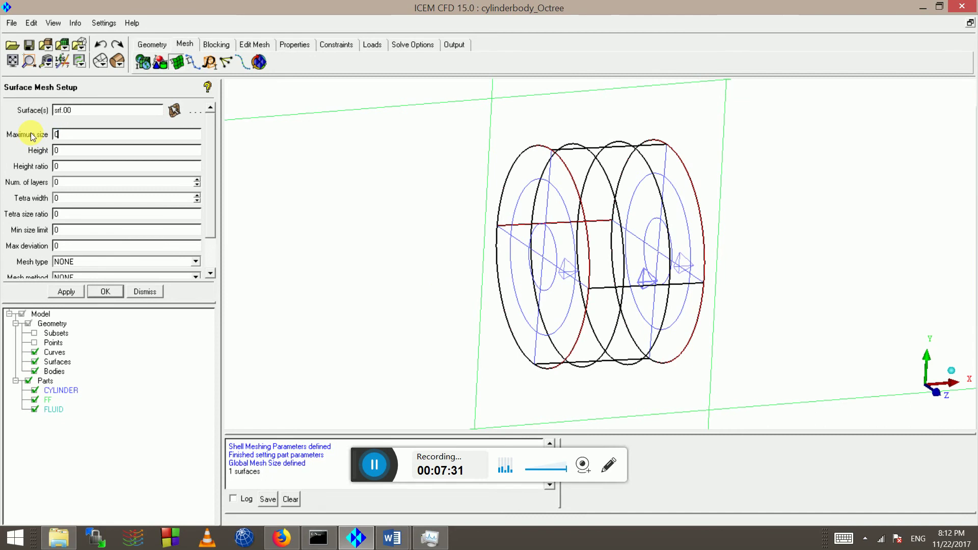
left_click(65, 293)
scroll(642, 224, "down", 5)
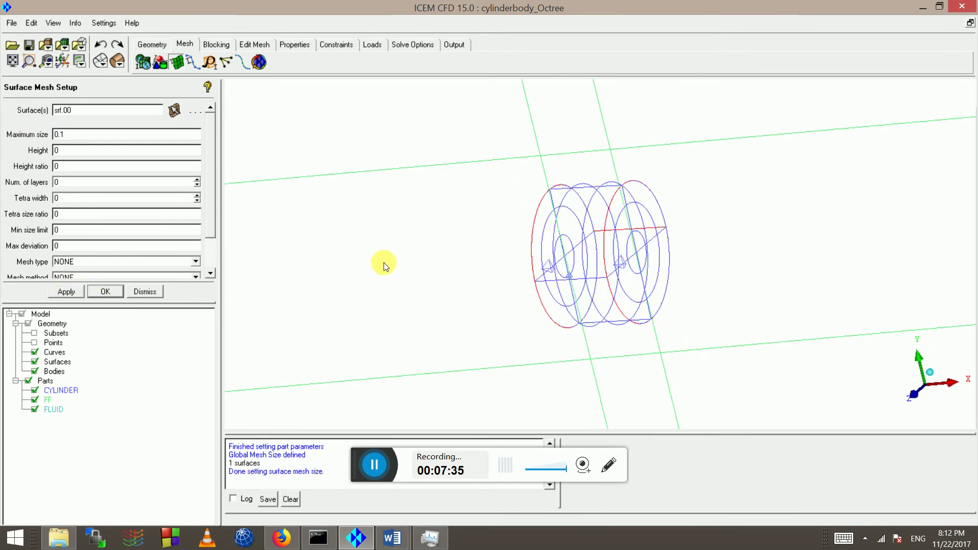
scroll(533, 260, "up", 2)
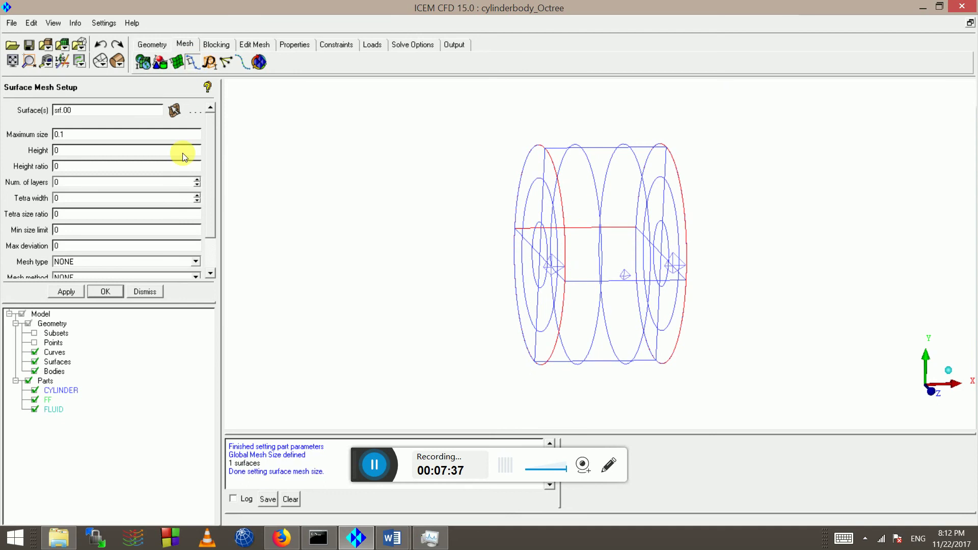
- Assign 20 nodes to the 12 box curves
left_click(167, 149)
scroll(544, 186, "down", 2)
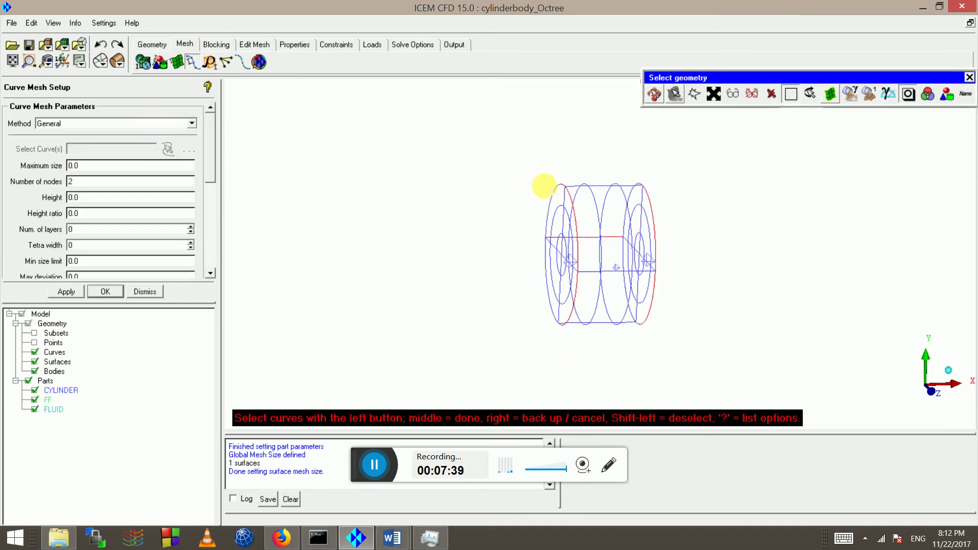
scroll(543, 184, "down", 6)
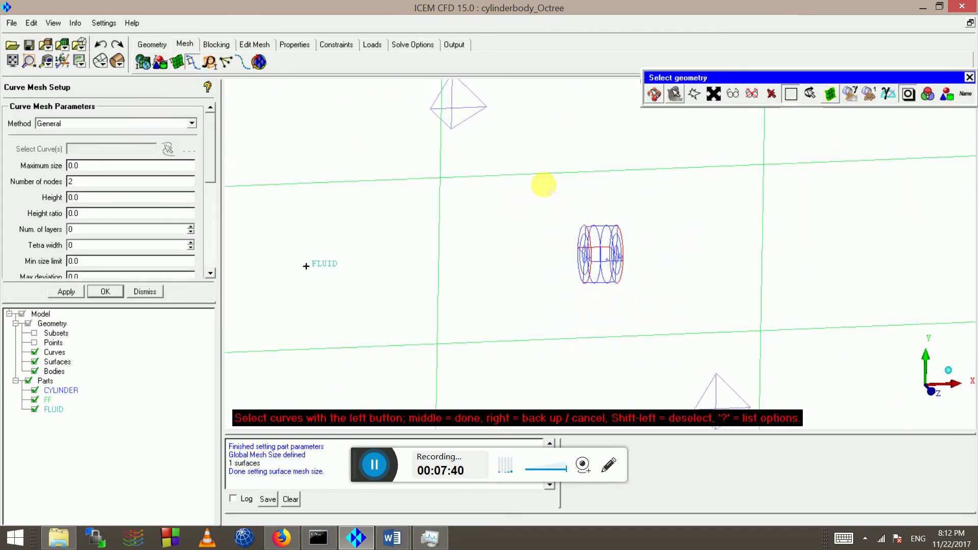
left_click(35, 361)
scroll(563, 225, "down", 3)
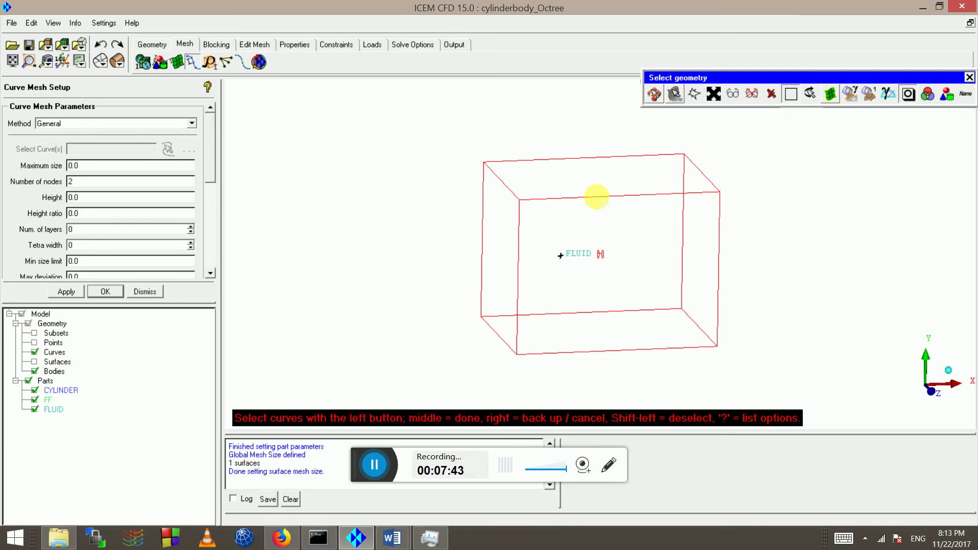
left_click(598, 197)
left_click(582, 156)
left_click(482, 189)
left_click(504, 174)
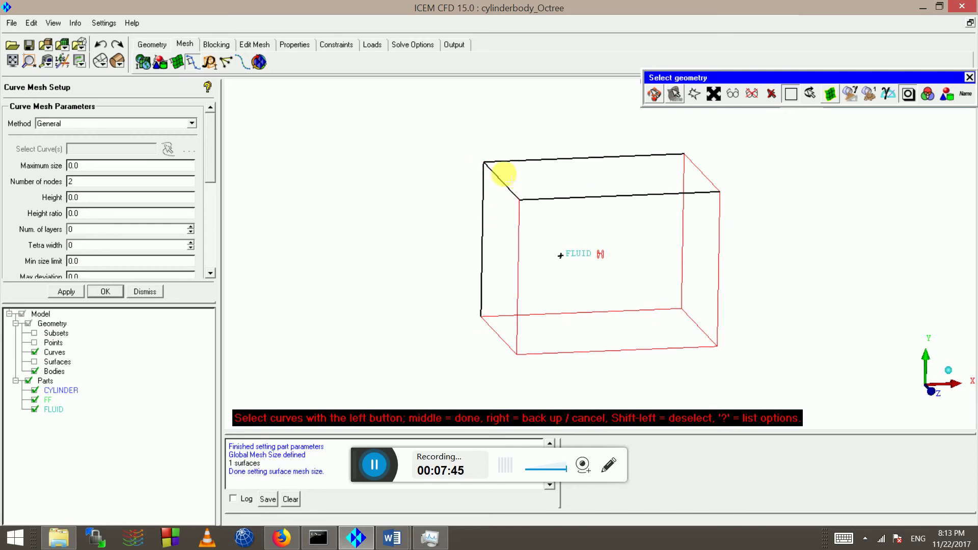
left_click_drag(431, 157, 543, 410)
left_click_drag(447, 278, 780, 374)
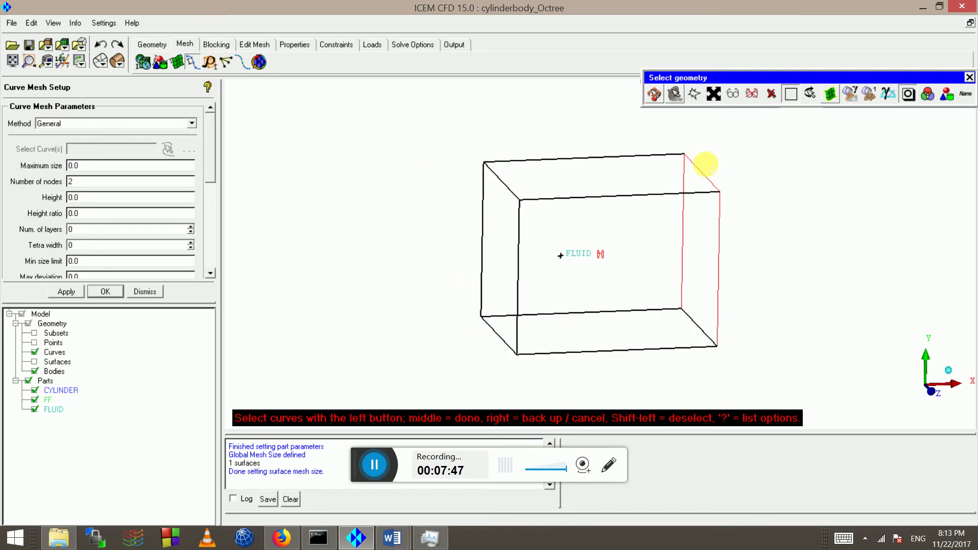
left_click_drag(657, 124, 818, 459)
middle_click(470, 350)
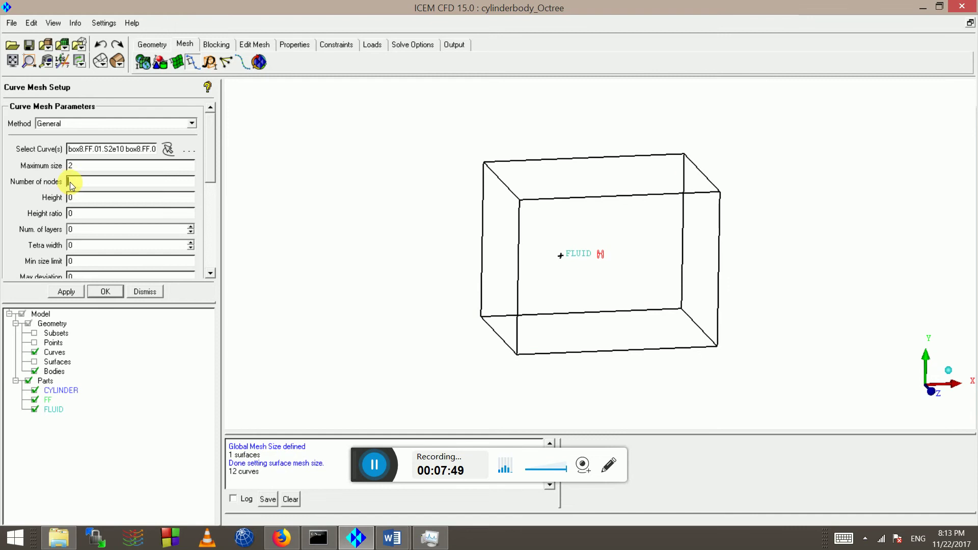
left_click(71, 291)
- Assign 20 nodes to the 3 cylinder curves
left_click(168, 149)
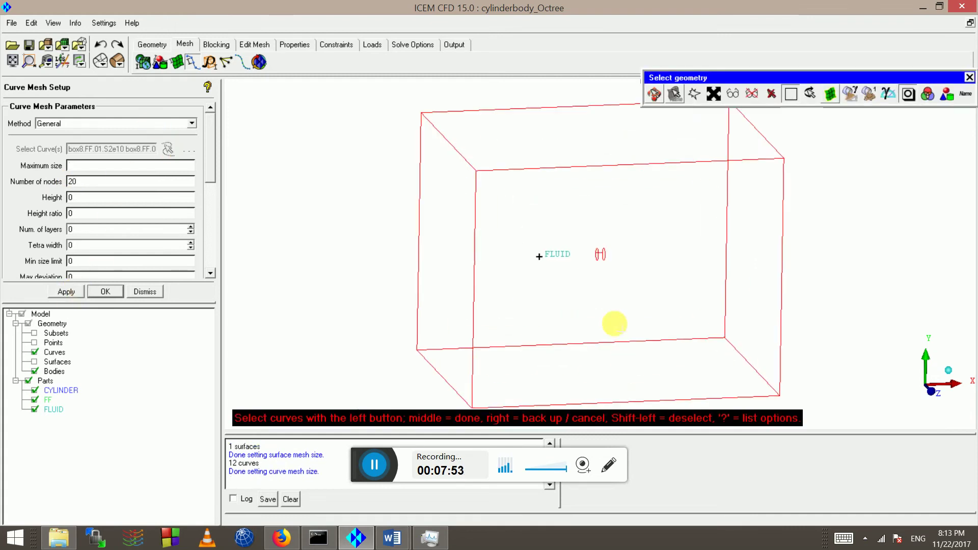
scroll(594, 254, "up", 5)
left_click_drag(559, 191, 721, 352)
scroll(627, 301, "up", 2)
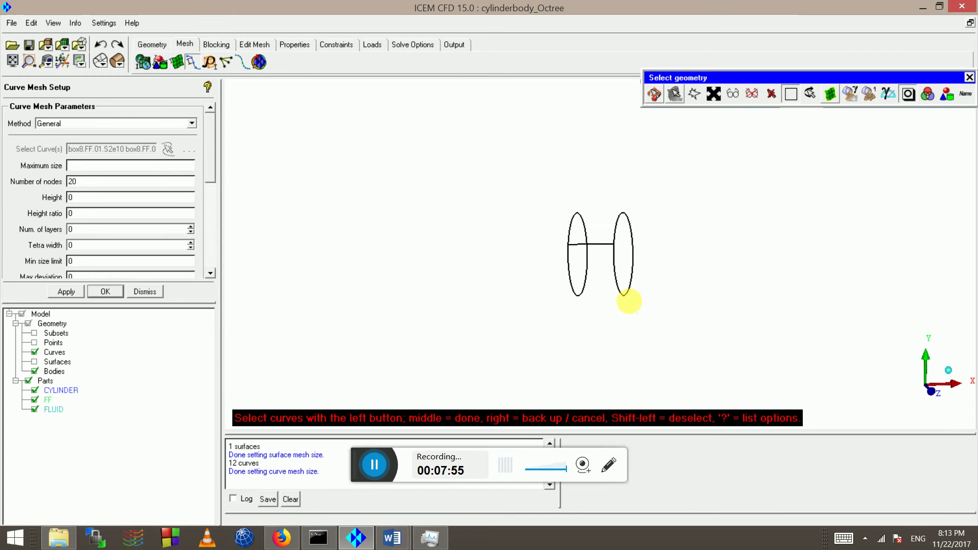
middle_click(627, 301)
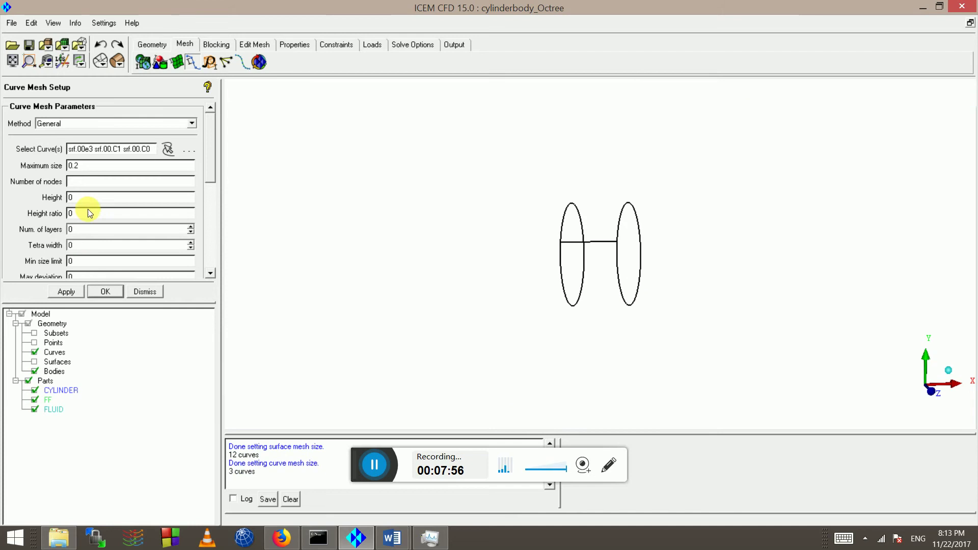
left_click(84, 179)
type("20")
left_click(65, 292)
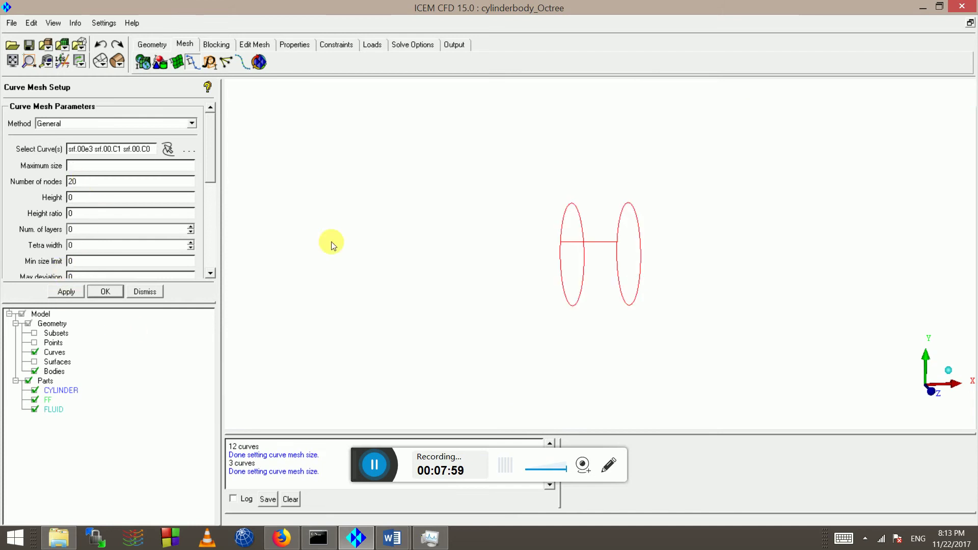
scroll(582, 236, "down", 8)
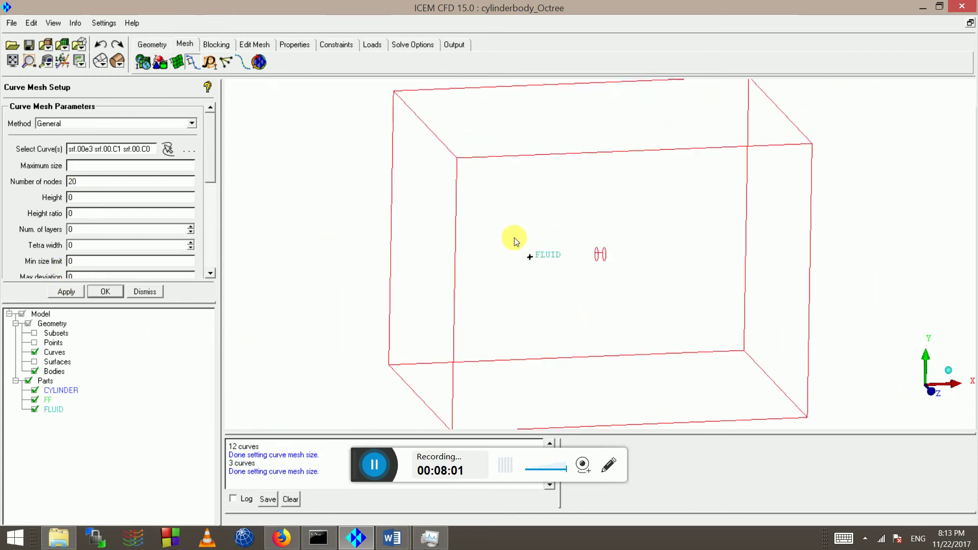
- Bring up the Compute Mesh panel for Octree volume meshing
left_click(262, 63)
left_click(143, 61)
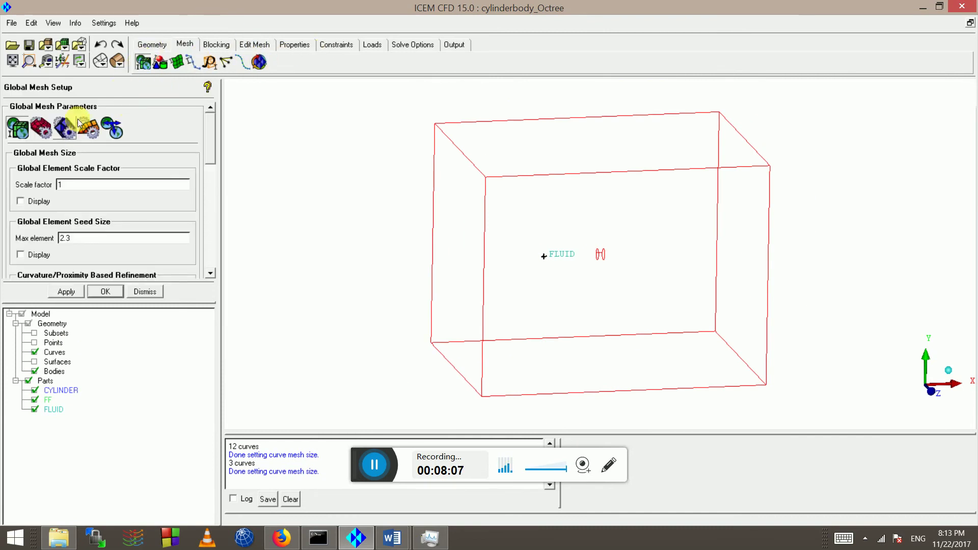
left_click(259, 62)
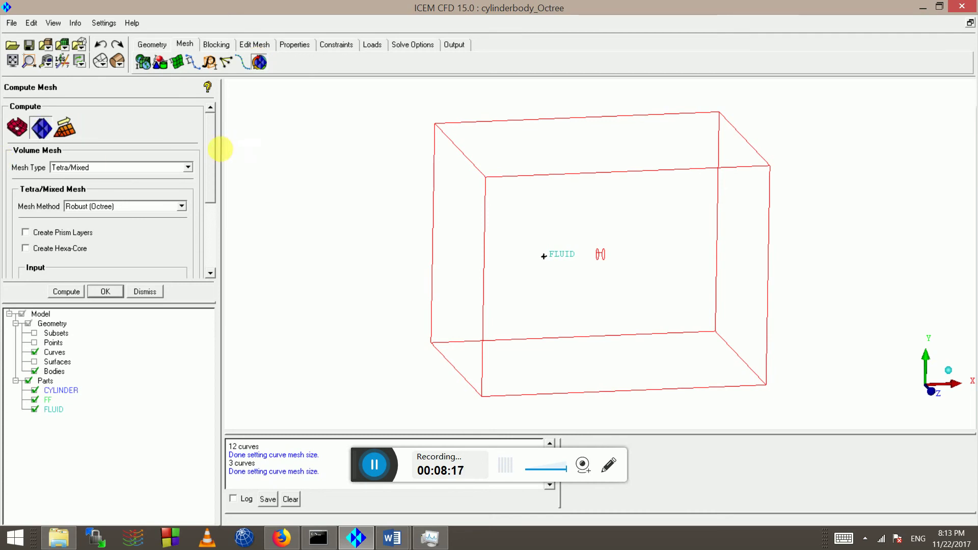
- Enable prism layers on the CYLINDER part in Part Mesh Setup and apply
scroll(212, 179, "down", 2)
scroll(213, 180, "down", 2)
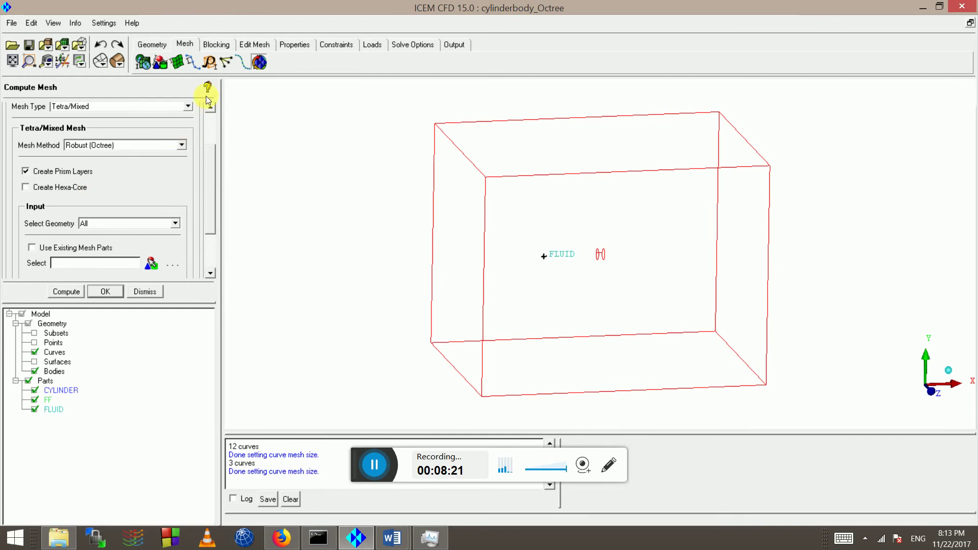
left_click(160, 62)
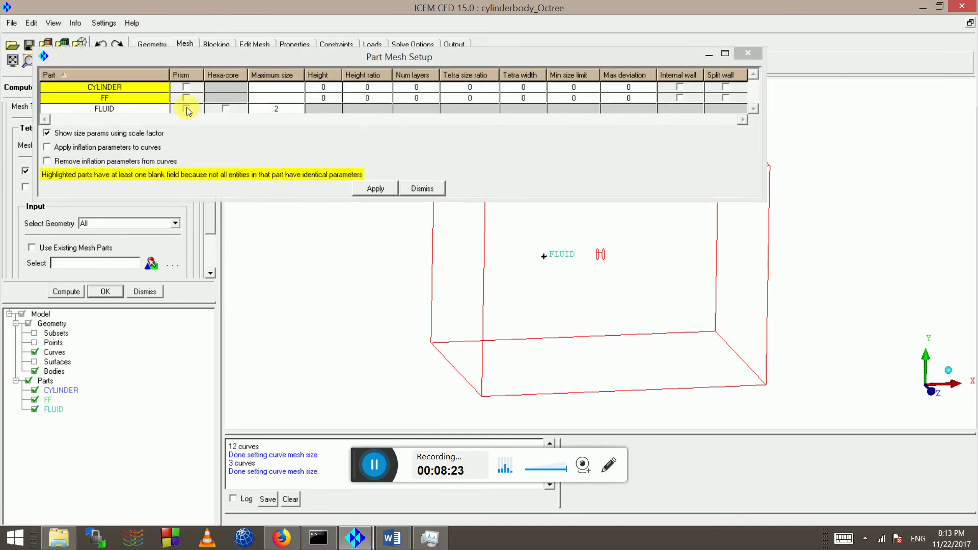
left_click(186, 109)
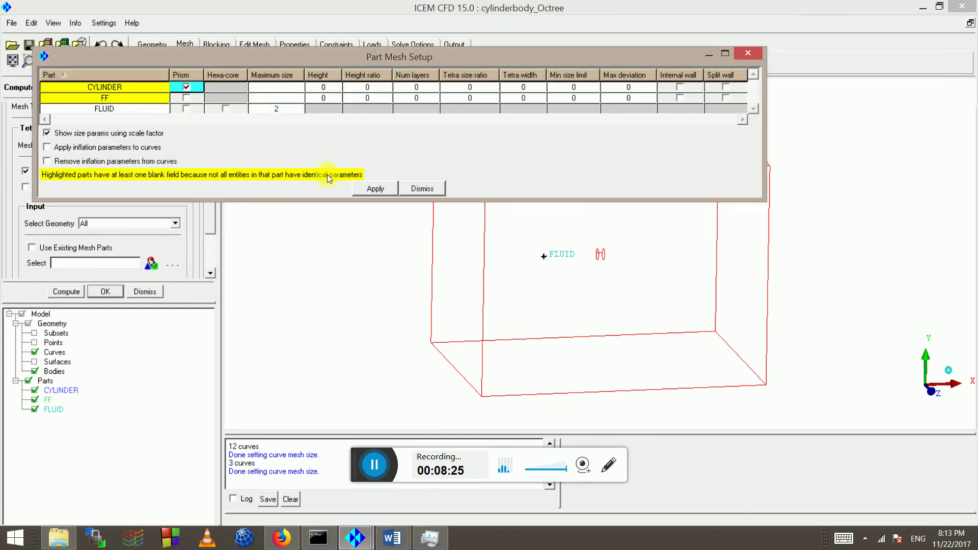
left_click(382, 188)
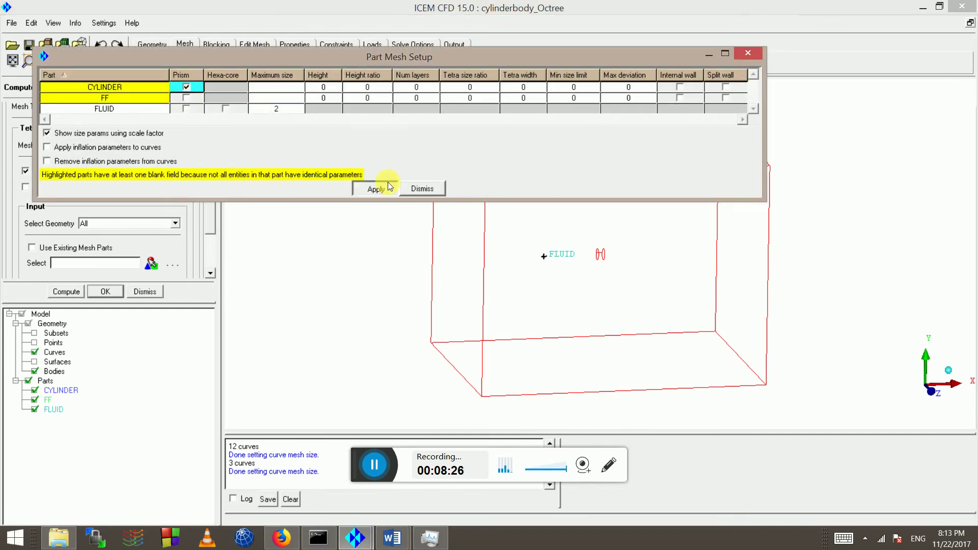
left_click(422, 190)
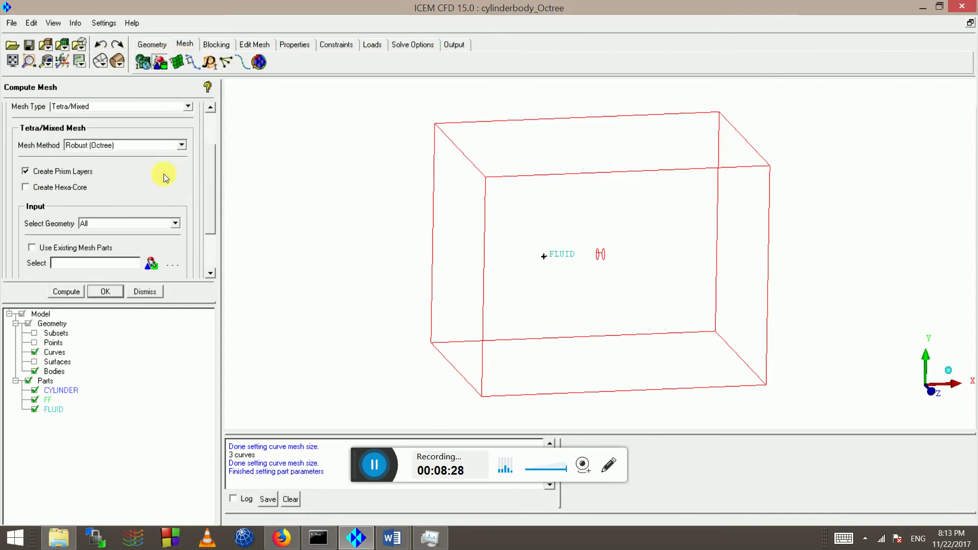
- Set FLUID as the new volume part in the prism meshing parameters and apply
left_click(144, 66)
left_click(24, 131)
left_click(74, 129)
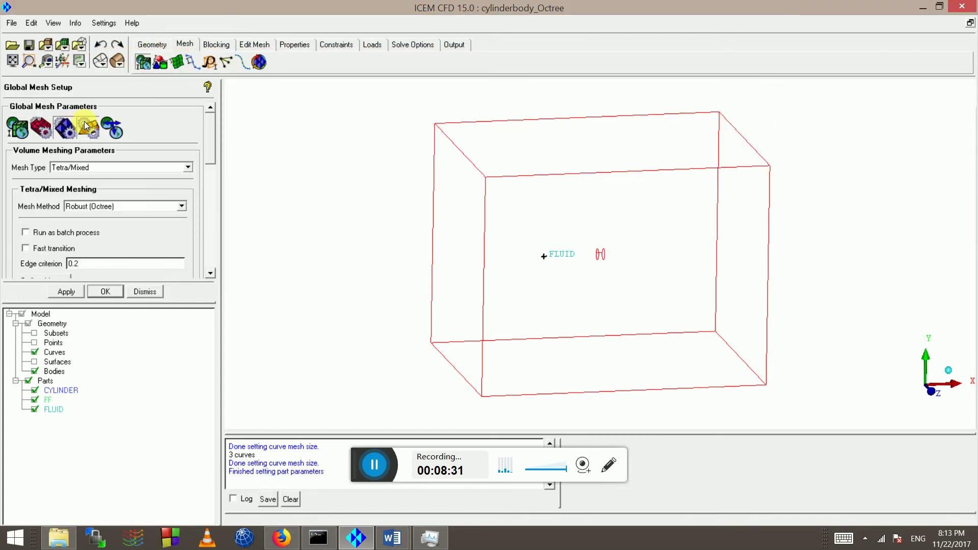
left_click(89, 128)
scroll(216, 155, "down", 3)
scroll(216, 156, "up", 3)
left_click_drag(208, 131, 210, 201)
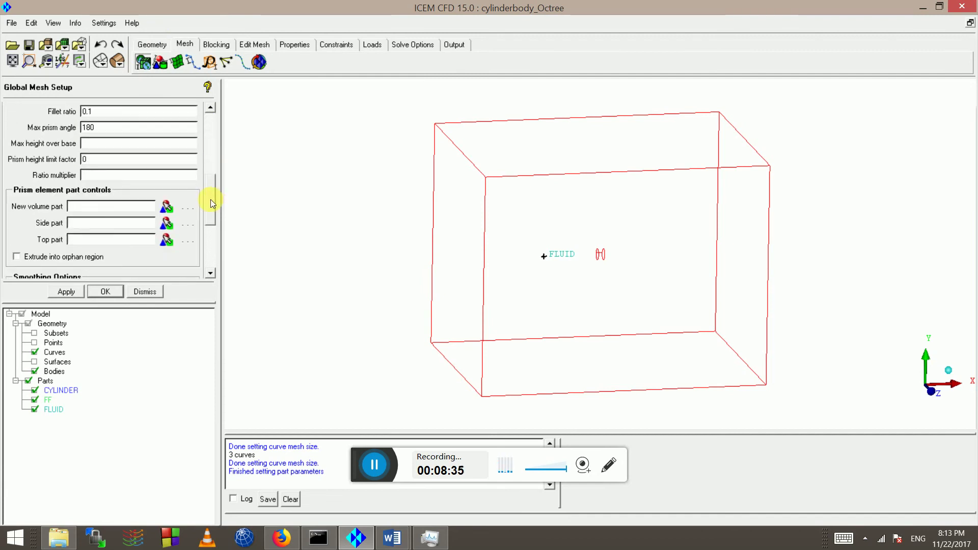
left_click(167, 207)
left_click(150, 155)
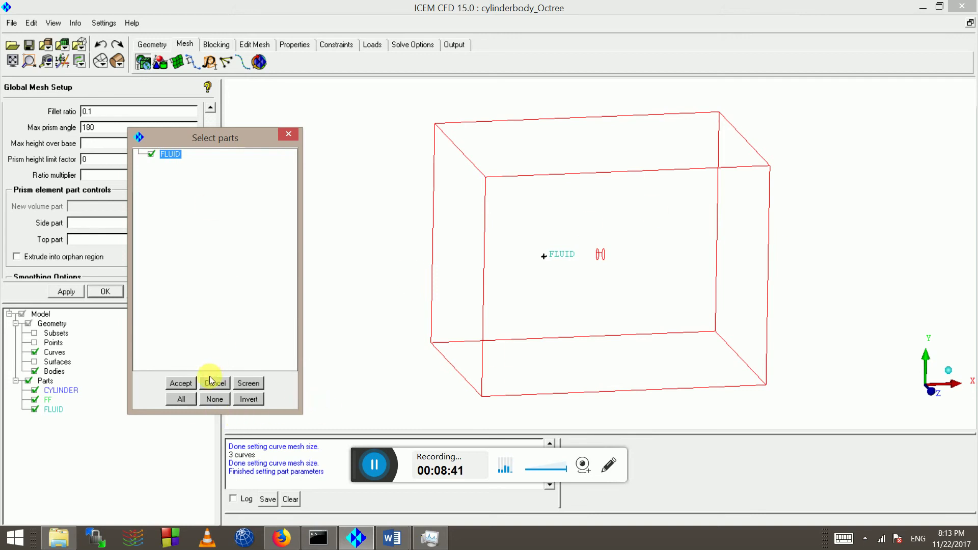
left_click(179, 383)
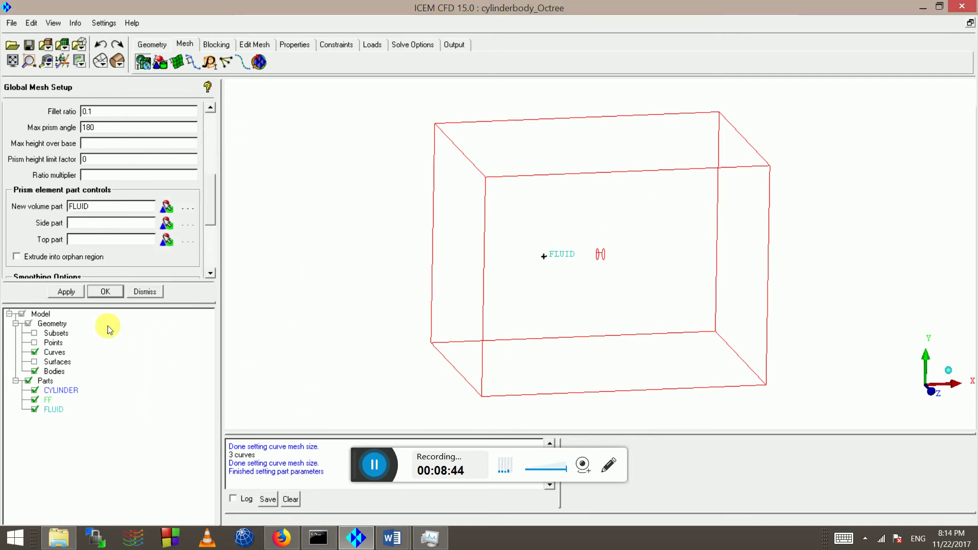
left_click(68, 291)
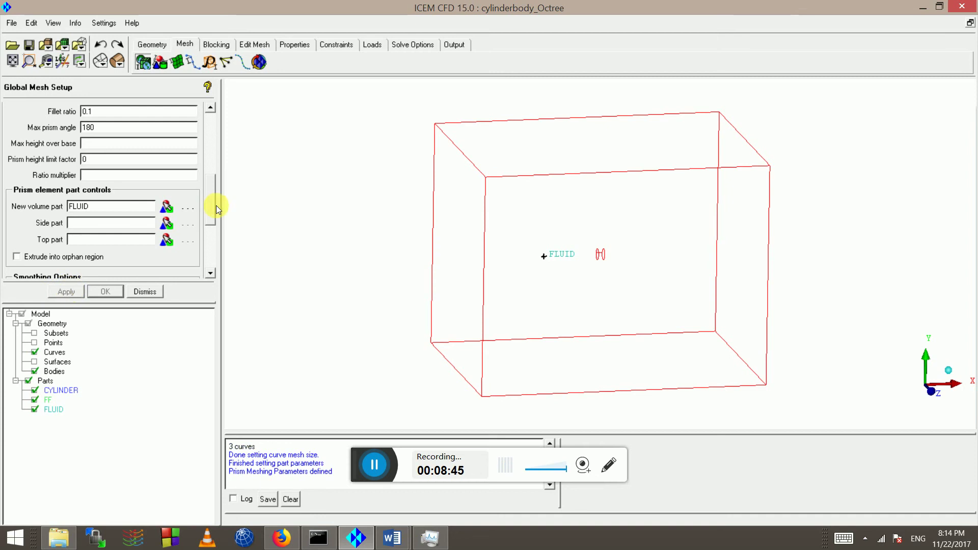
scroll(212, 207, "up", 8)
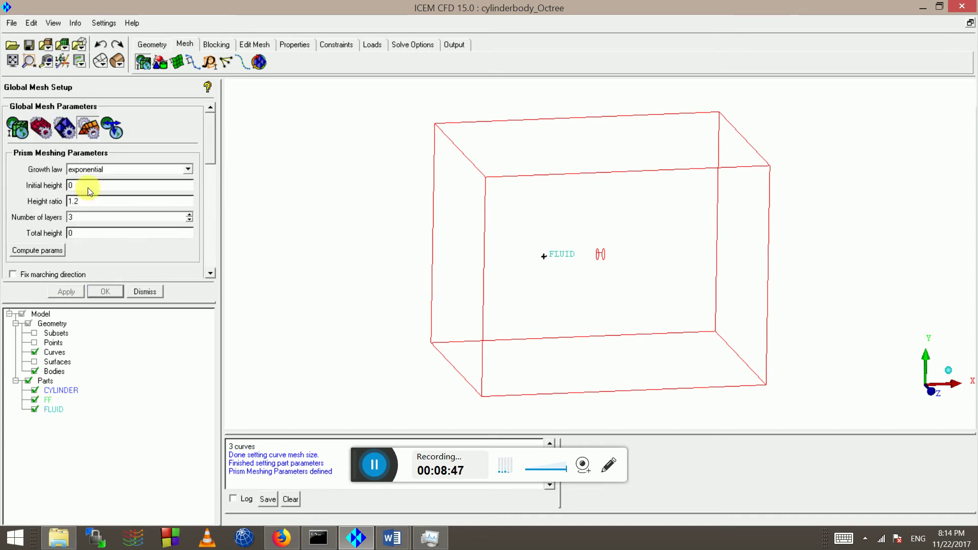
left_click(253, 65)
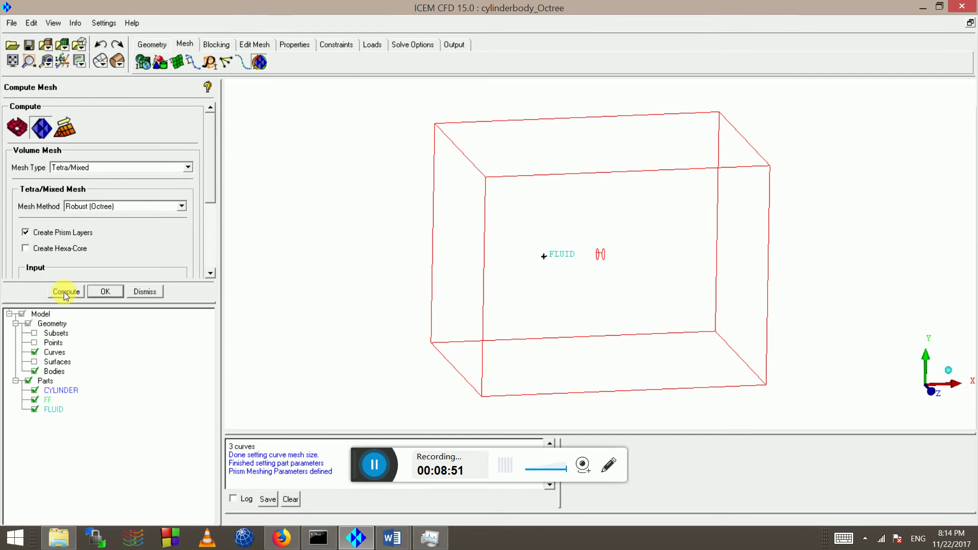
- Compute the Octree volume mesh, growing three prism layers (7128 prisms) from the cylinder
left_click(72, 292)
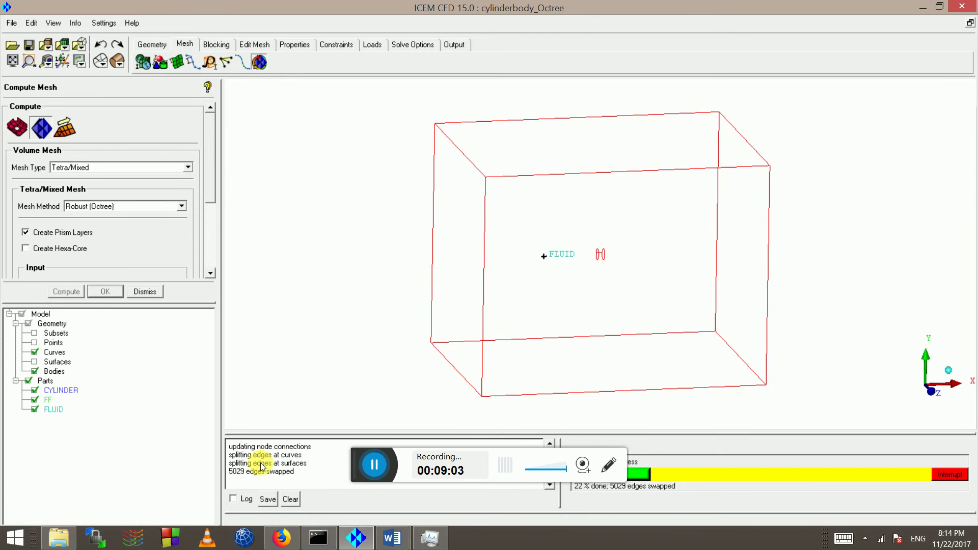
left_click_drag(506, 464, 909, 364)
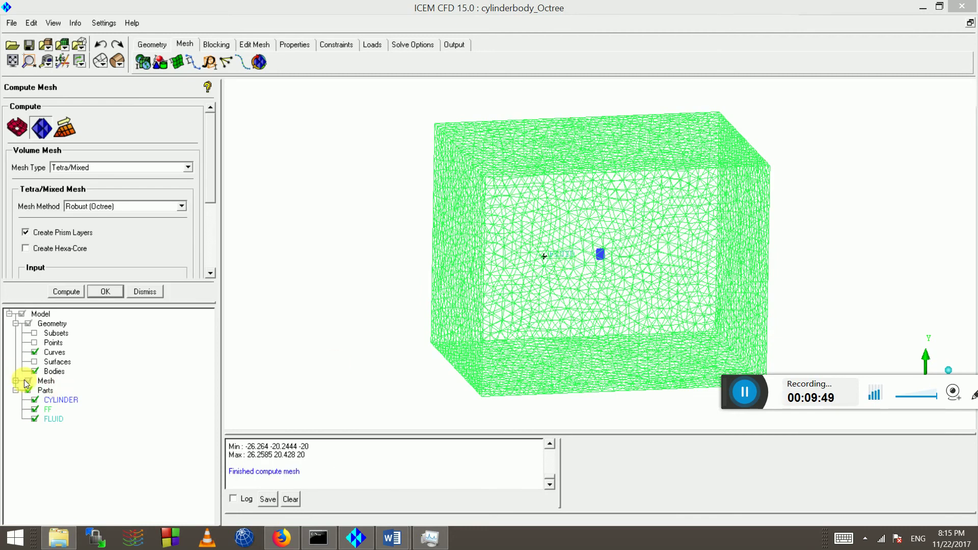
- Expand the Mesh tree entries and switch the mesh display to solid shading
left_click(277, 465)
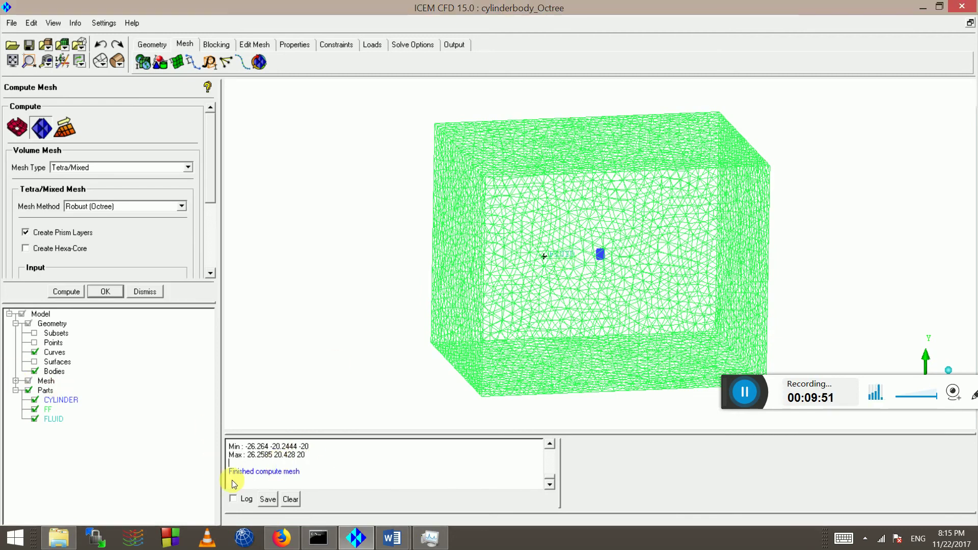
left_click(16, 381)
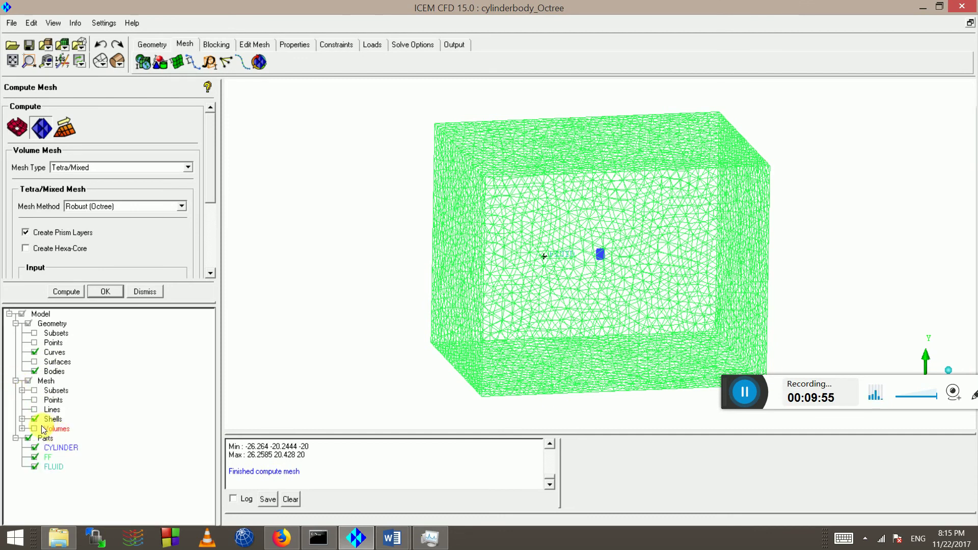
scroll(552, 257, "up", 2)
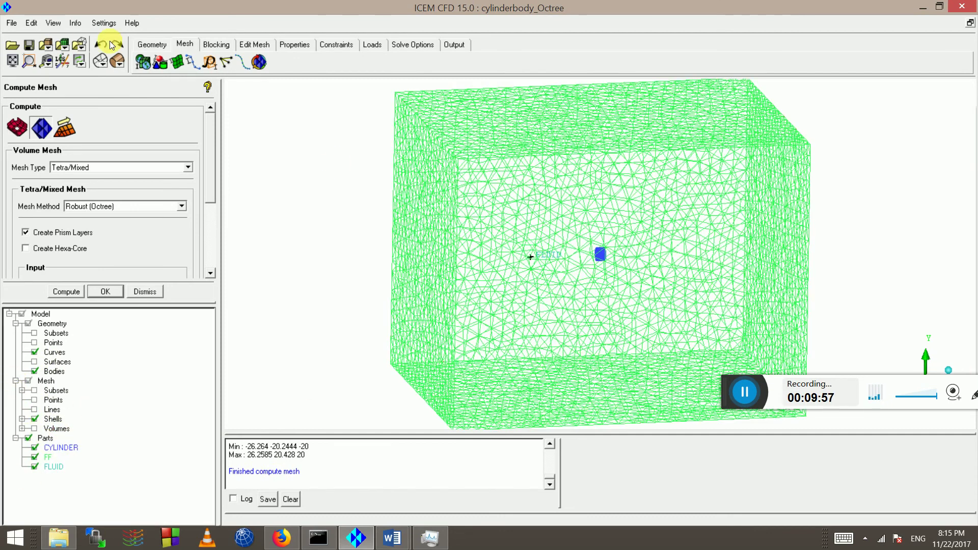
left_click(121, 60)
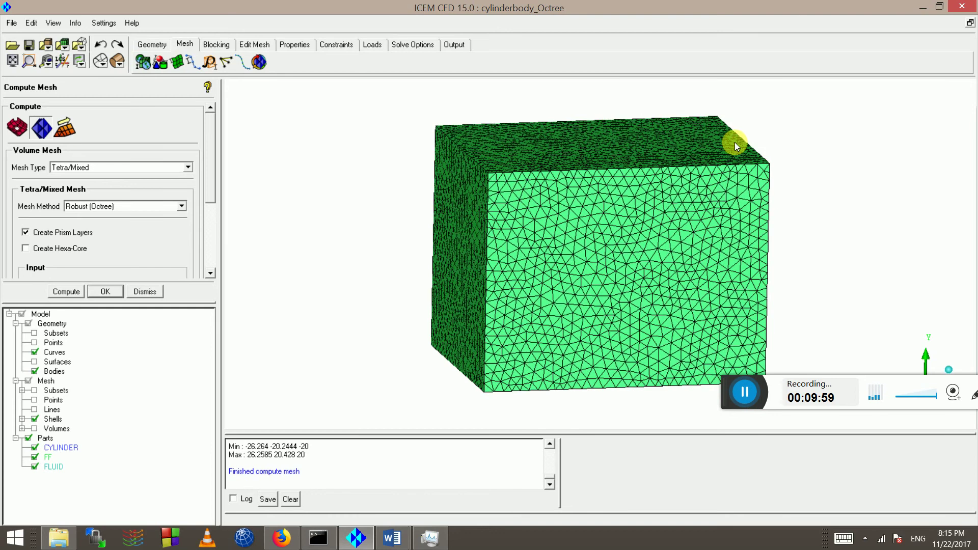
left_click_drag(881, 166, 340, 310)
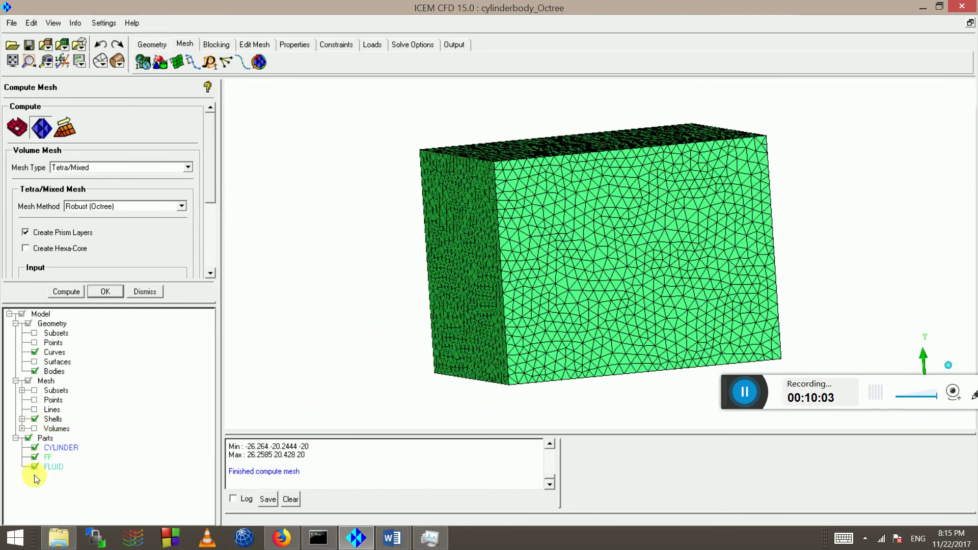
- Hide the FF far-field part and geometry bodies, save the project, and fit the cylinder in view
left_click(34, 457)
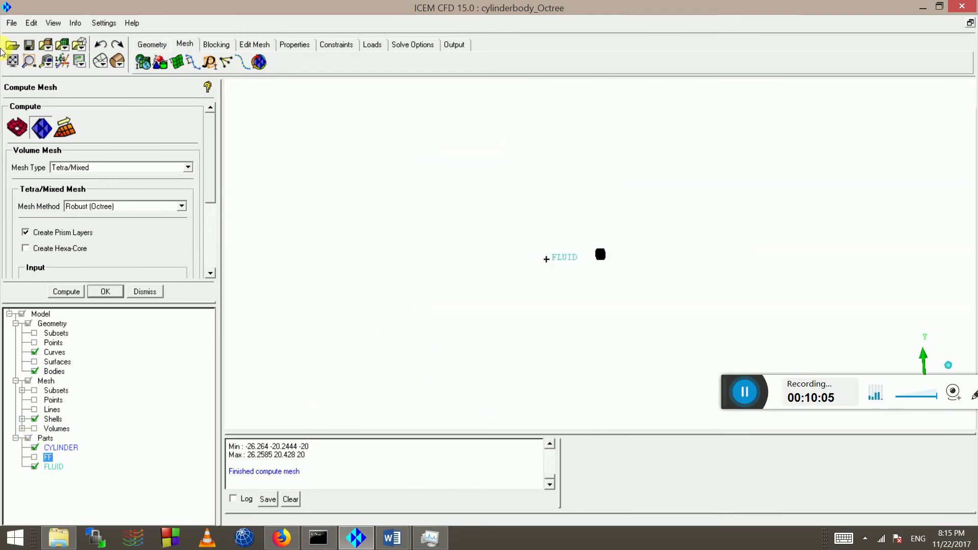
left_click(29, 46)
left_click(12, 60)
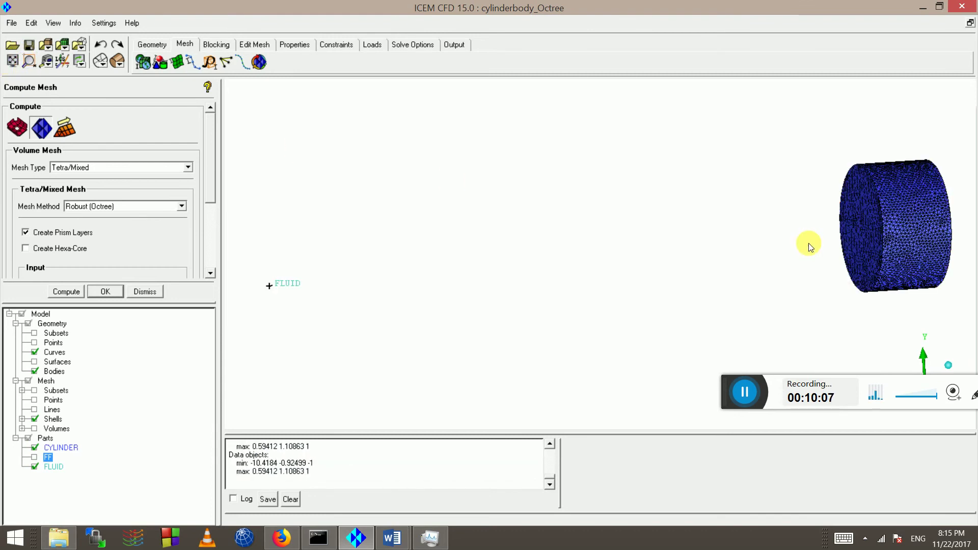
middle_click_drag(809, 244, 427, 254)
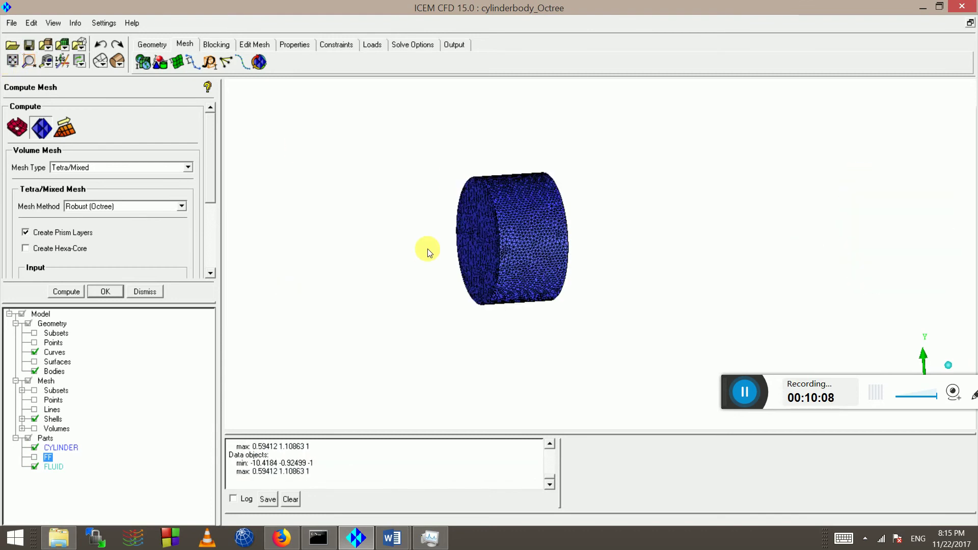
left_click(34, 371)
left_click(12, 60)
- Zoom and orbit onto the cylinder's end face to inspect element sizes, then hide the shell mesh
scroll(537, 189, "up", 6)
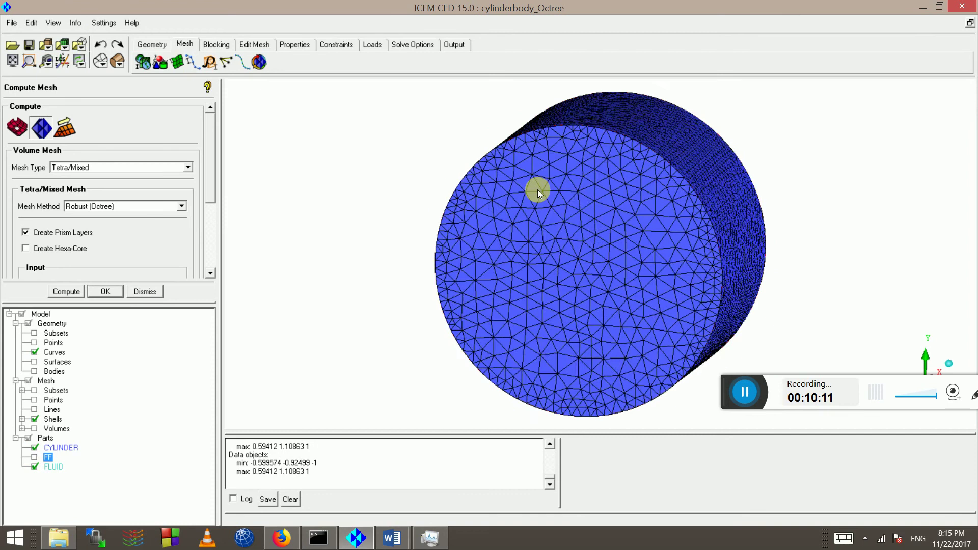
scroll(415, 202, "down", 3)
scroll(408, 253, "up", 2)
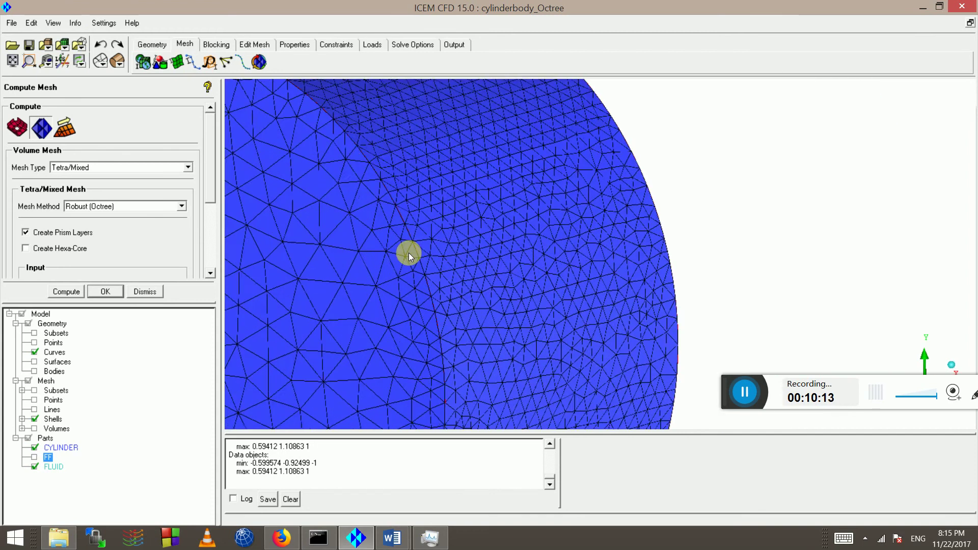
scroll(428, 242, "down", 4)
left_click_drag(396, 213, 422, 253)
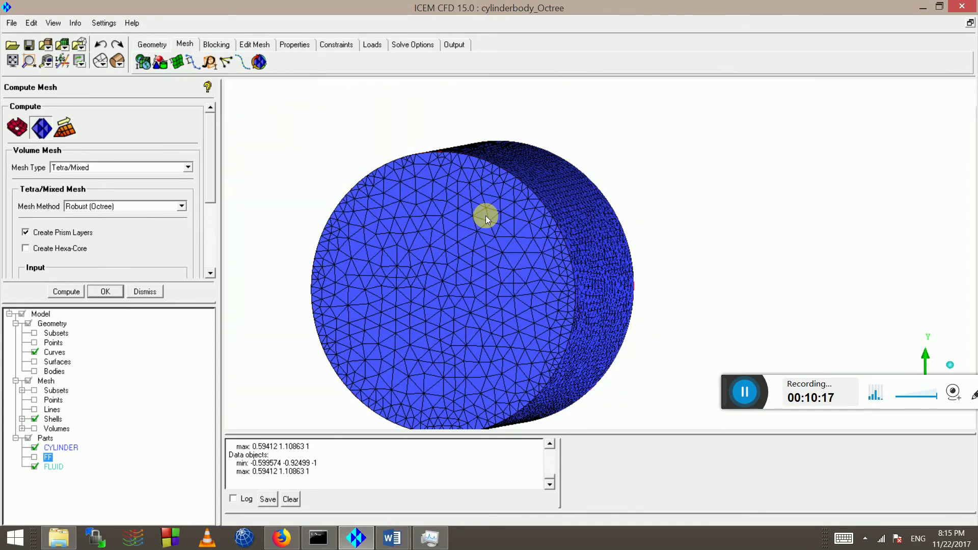
left_click_drag(439, 231, 454, 216)
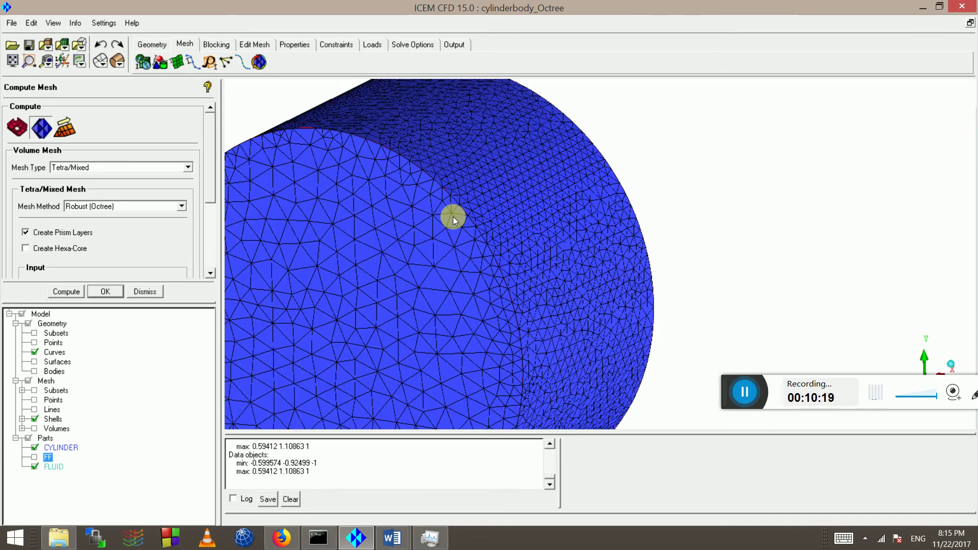
scroll(462, 188, "down", 5)
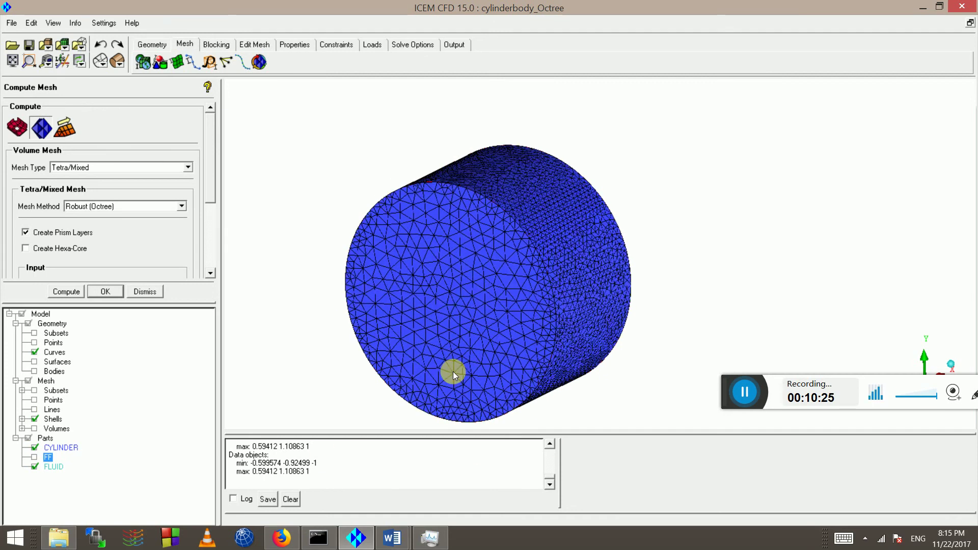
left_click_drag(452, 372, 544, 277)
scroll(544, 274, "up", 3)
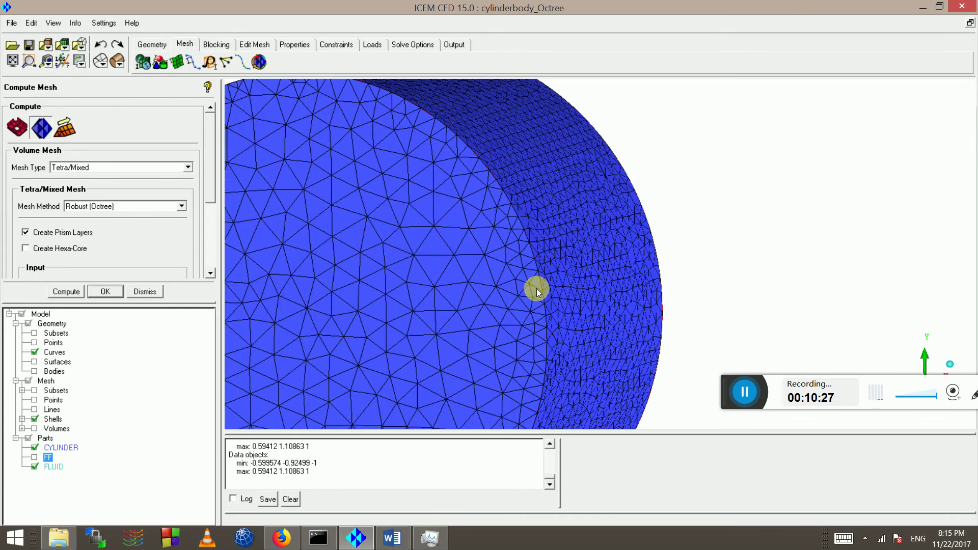
scroll(537, 278, "up", 3)
scroll(484, 311, "up", 8)
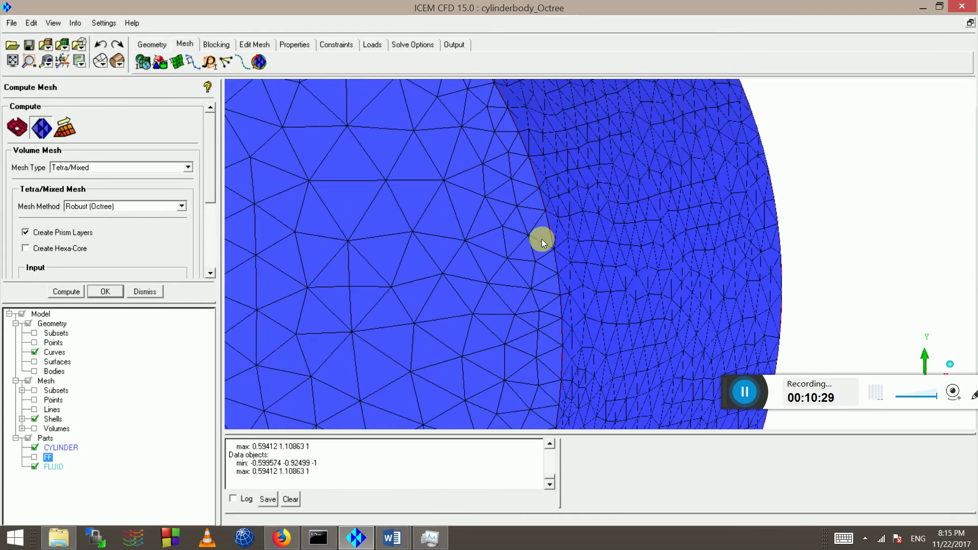
scroll(452, 281, "up", 8)
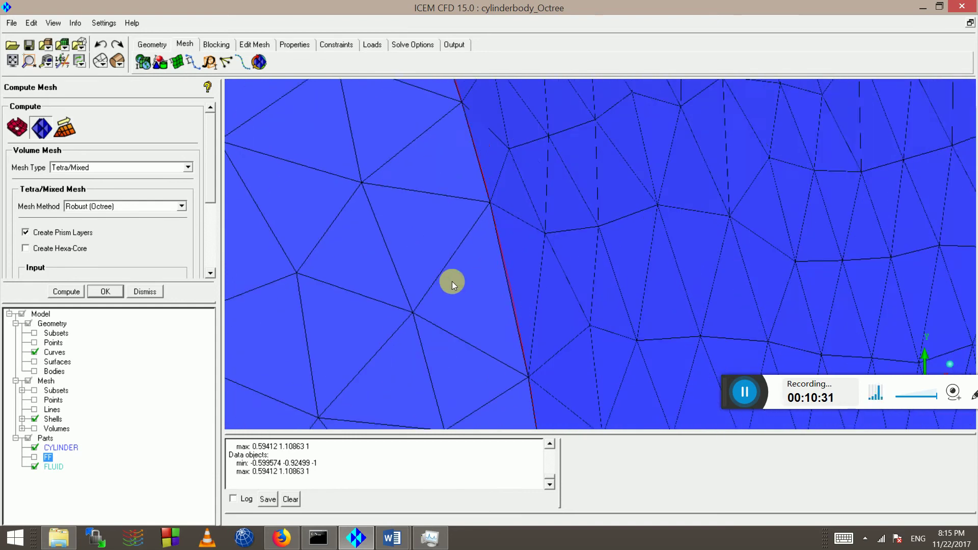
scroll(502, 311, "up", 2)
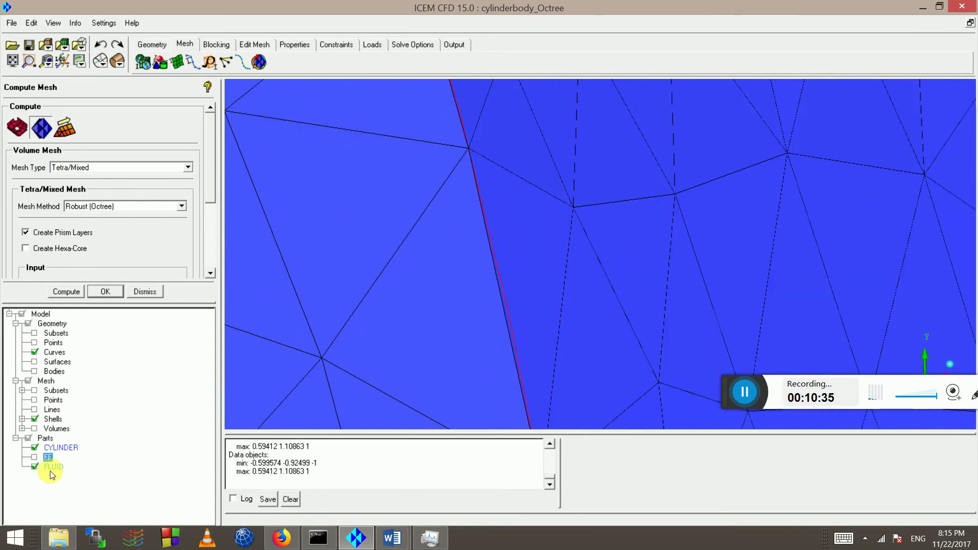
left_click(35, 420)
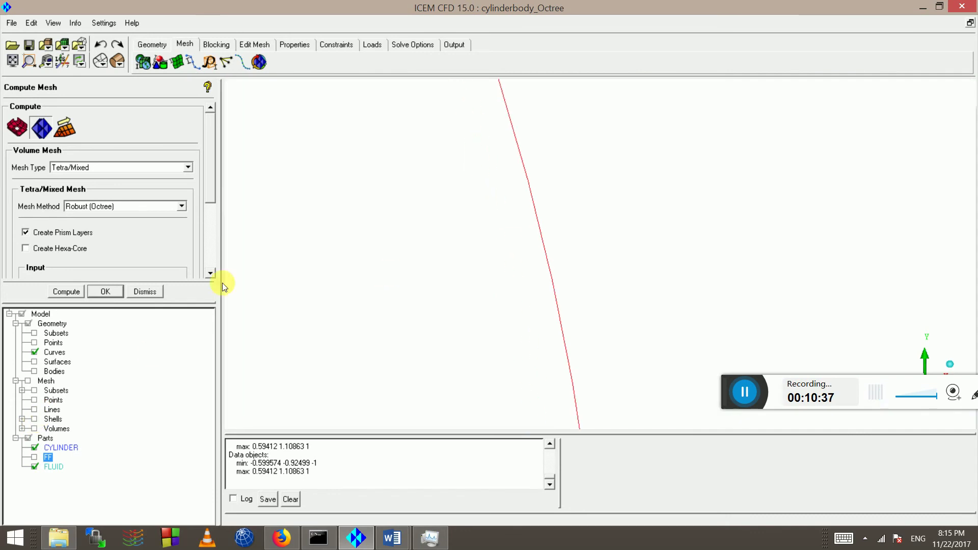
- Hide geometry curves, show mesh line and shell elements, and open Delete Elements under Edit Mesh
left_click(34, 352)
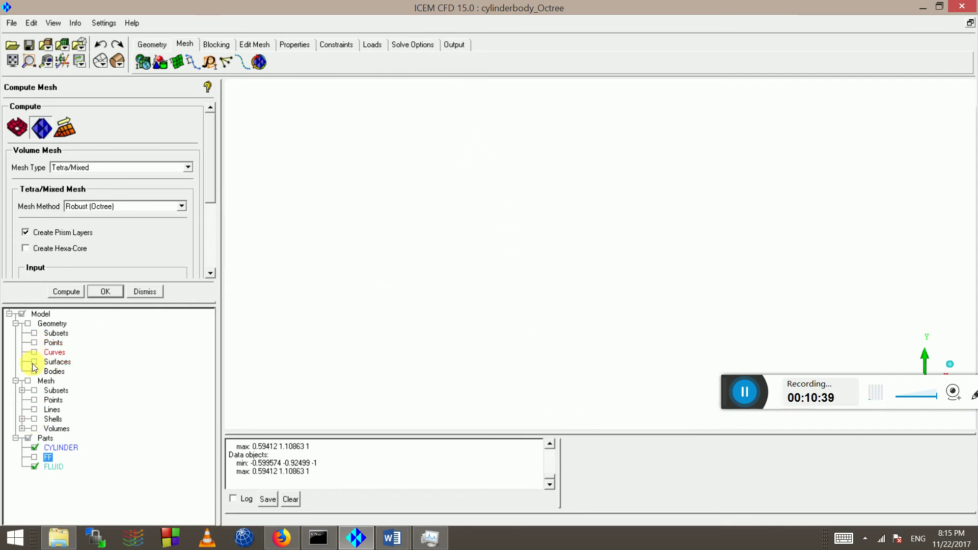
left_click(34, 410)
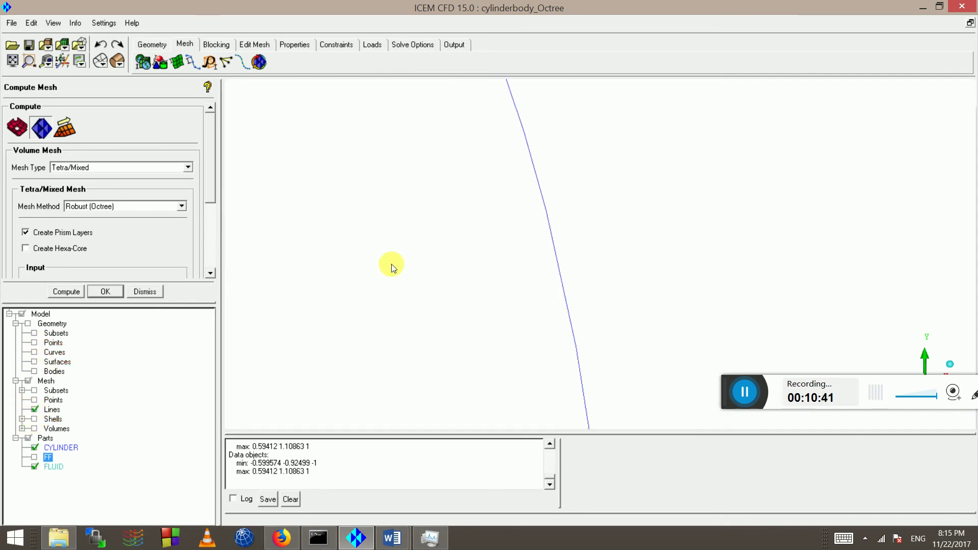
left_click(274, 45)
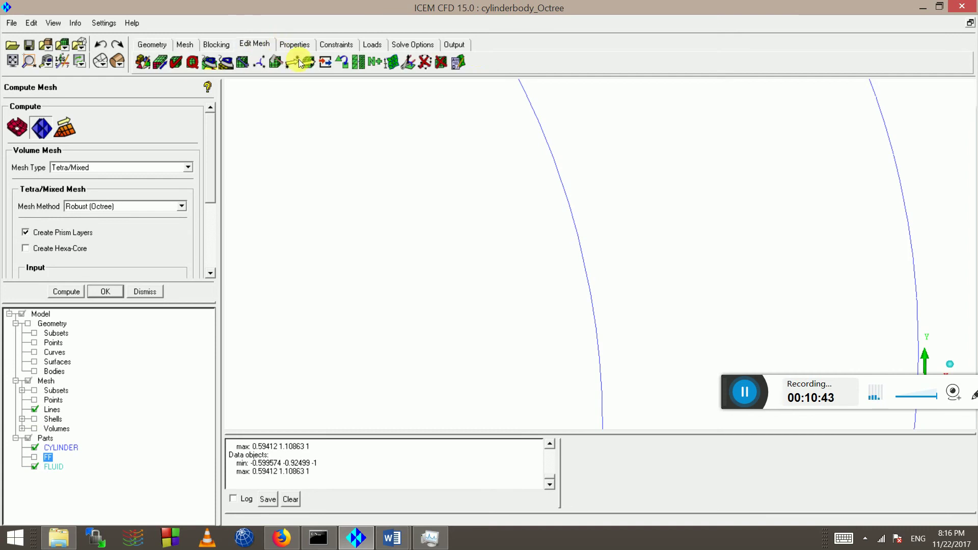
left_click(442, 61)
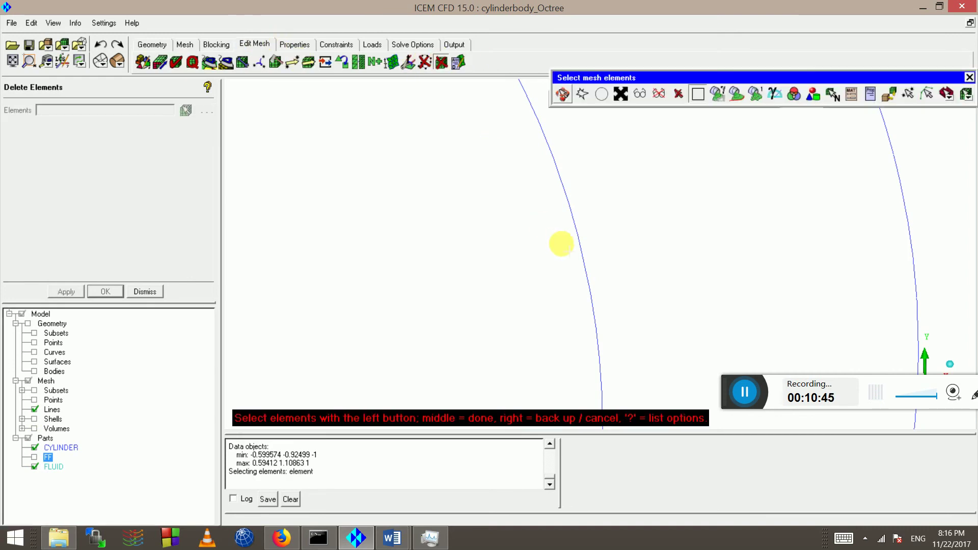
scroll(580, 247, "up", 3)
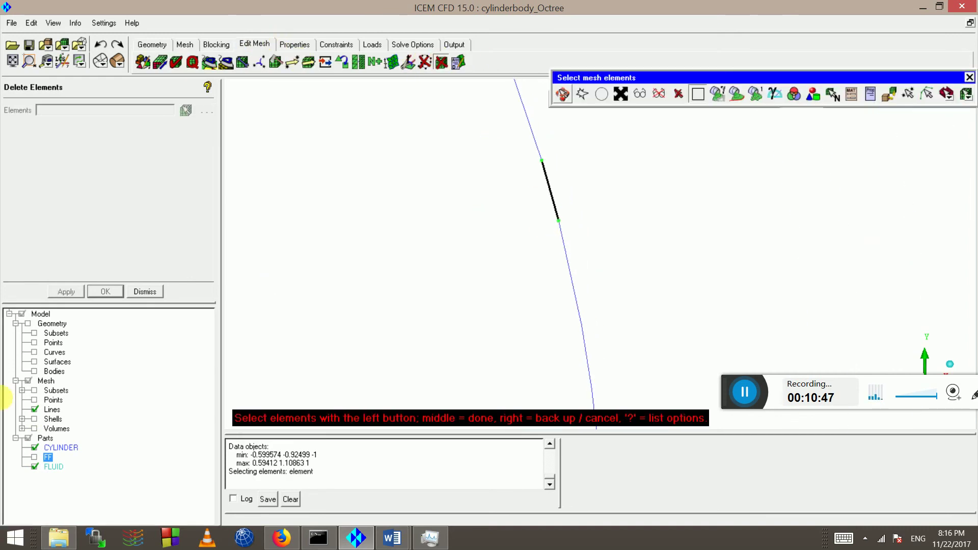
left_click(34, 420)
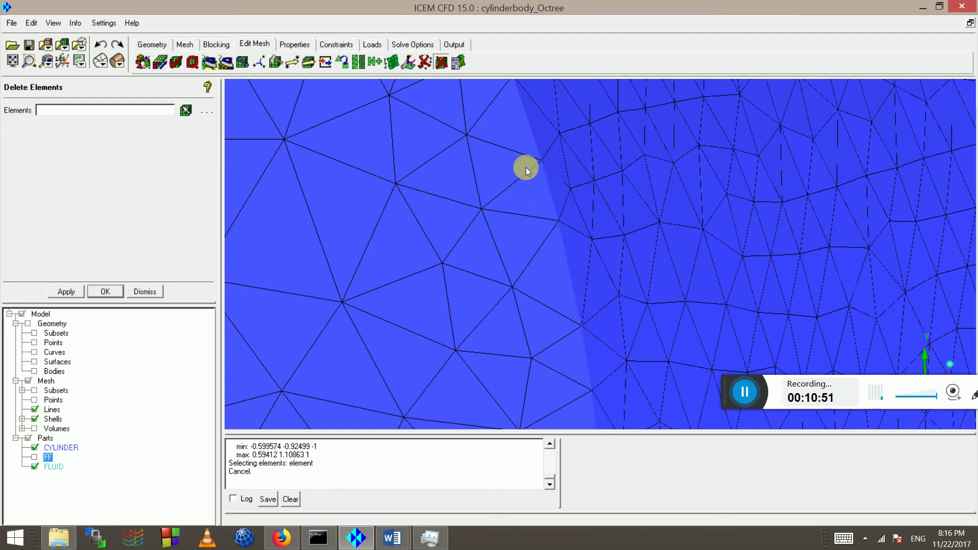
- Zoom and rotate the Octree mesh to inspect the cylinder's side and opposite end
scroll(543, 229, "down", 5)
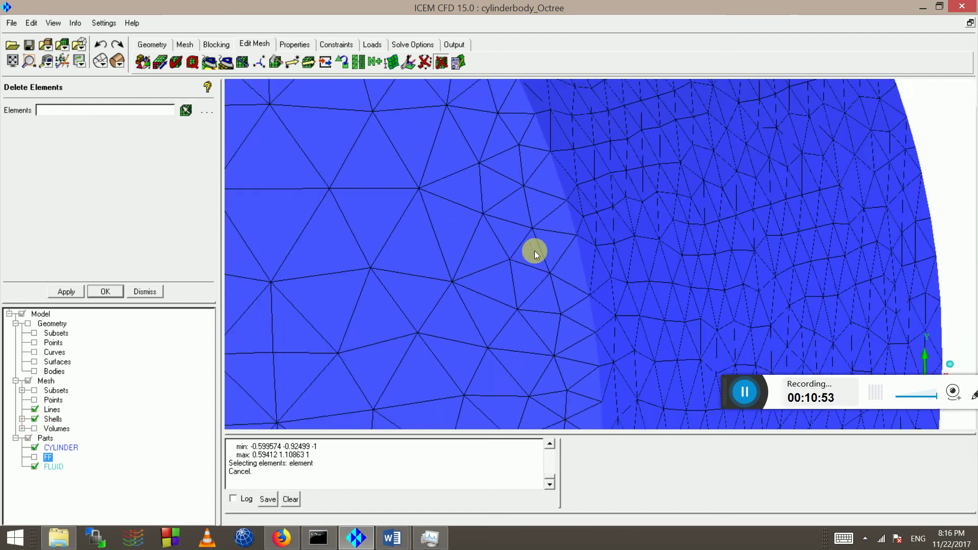
scroll(600, 338, "down", 5)
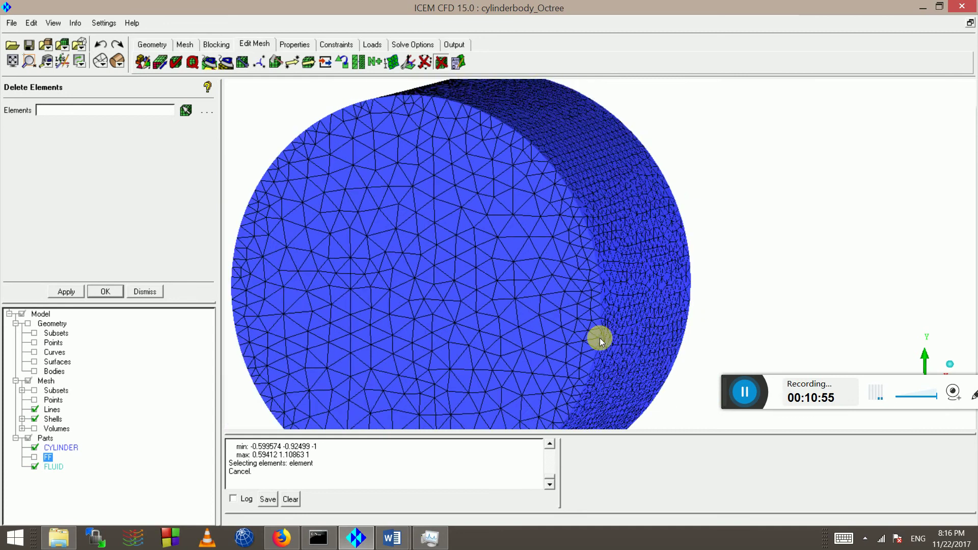
scroll(490, 287, "up", 2)
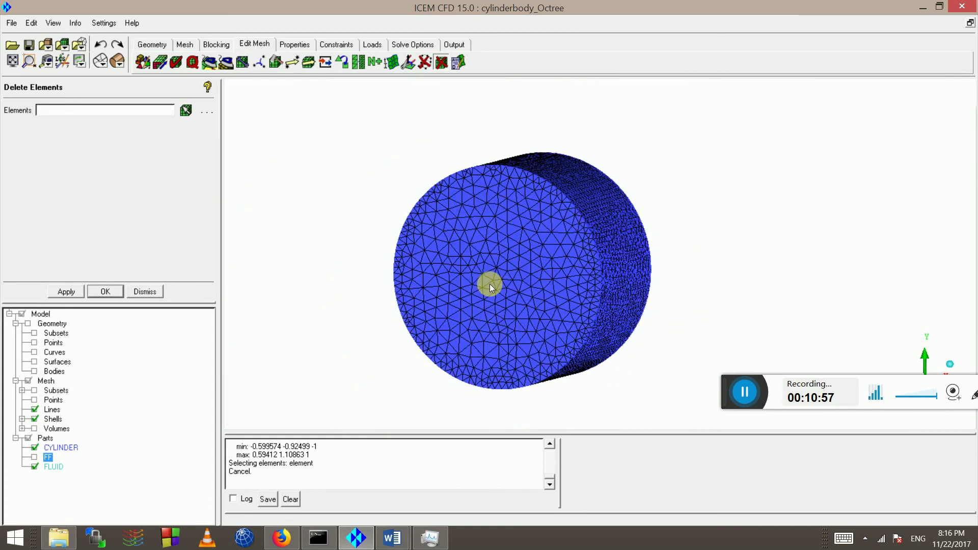
scroll(443, 212, "up", 1)
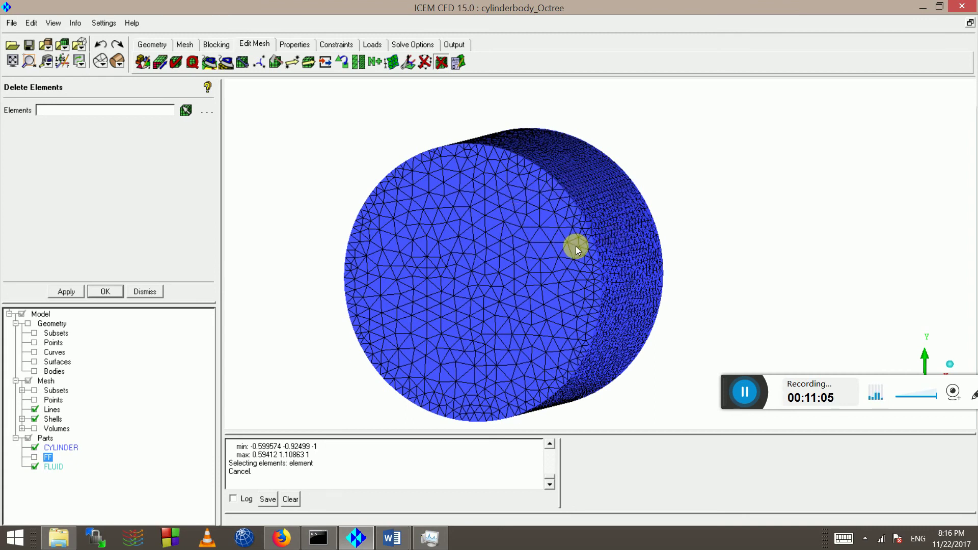
scroll(533, 225, "up", 3)
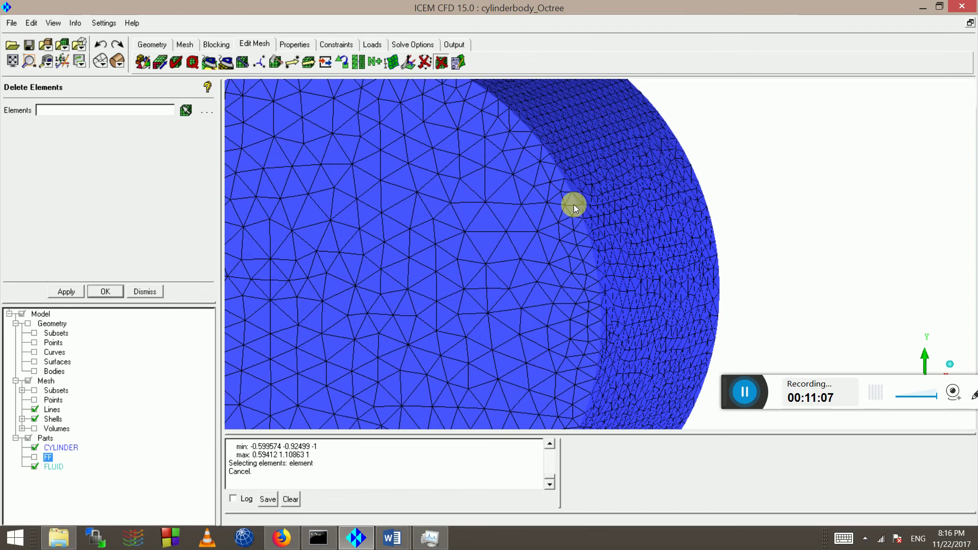
scroll(582, 218, "down", 5)
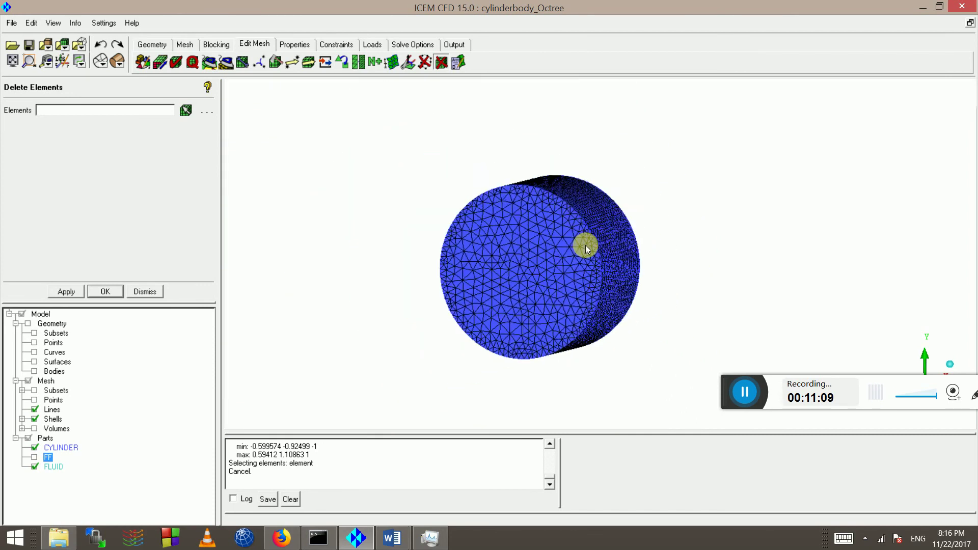
left_click_drag(586, 248, 620, 306)
scroll(503, 291, "up", 5)
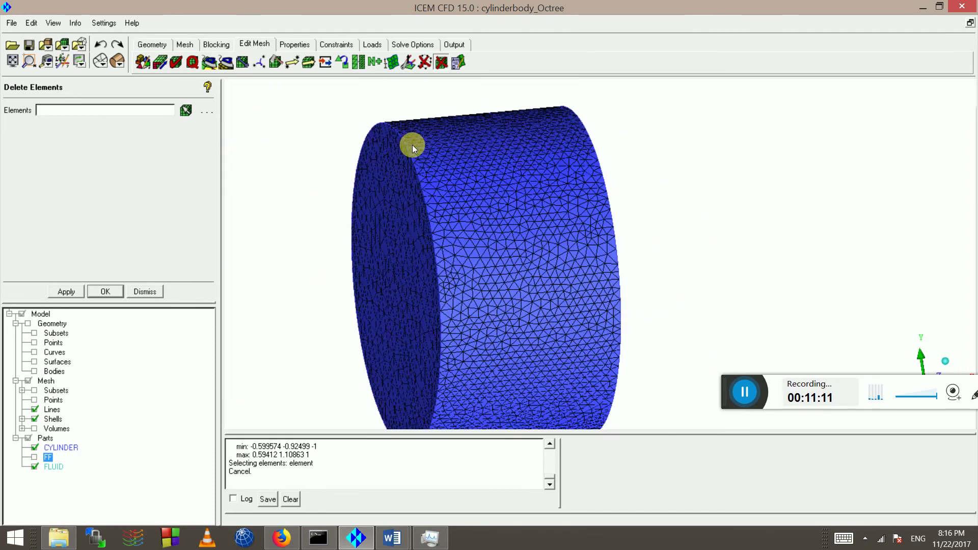
left_click_drag(412, 145, 102, 44)
- Switch to the Mesh tab and re-inspect the cylinder's end faces and side
left_click(190, 47)
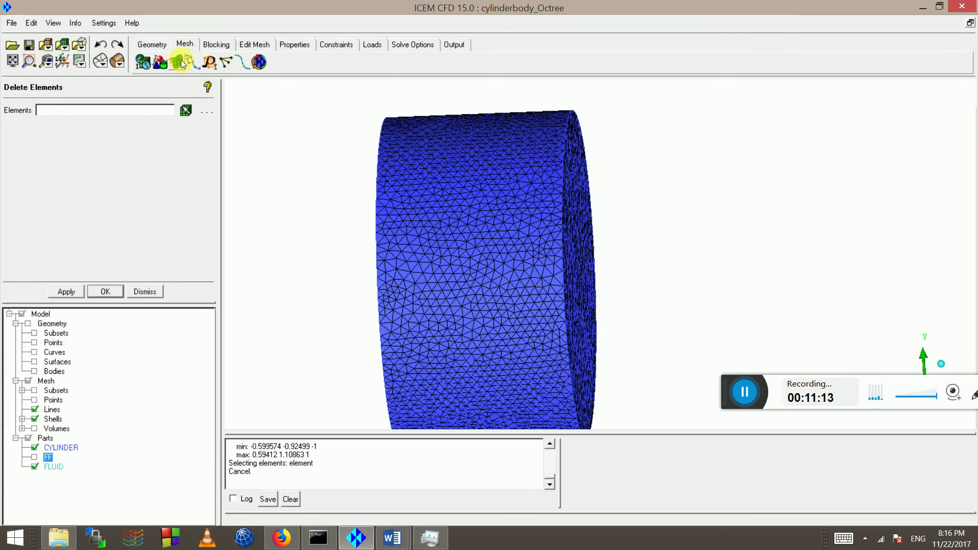
left_click_drag(539, 221, 399, 291)
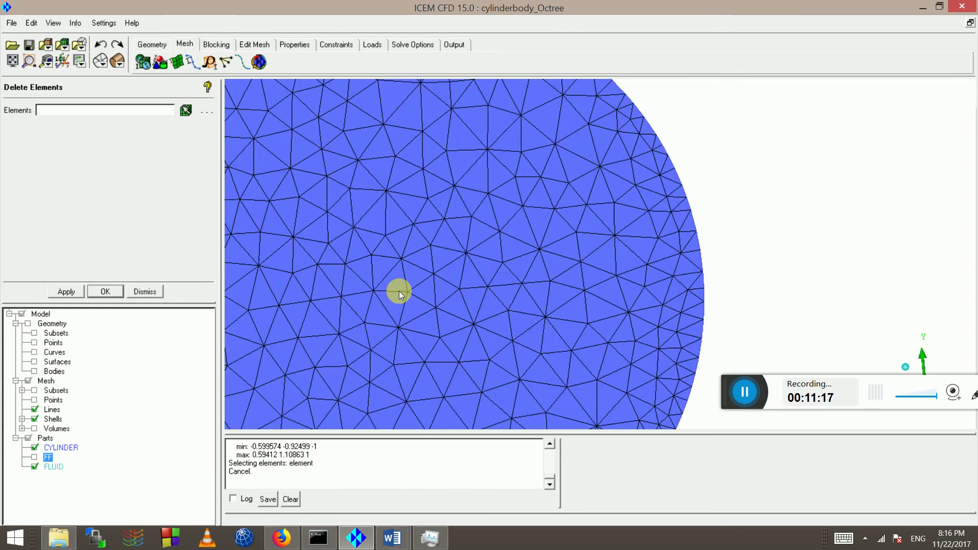
scroll(454, 298, "down", 5)
left_click_drag(461, 288, 587, 169)
scroll(374, 256, "down", 5)
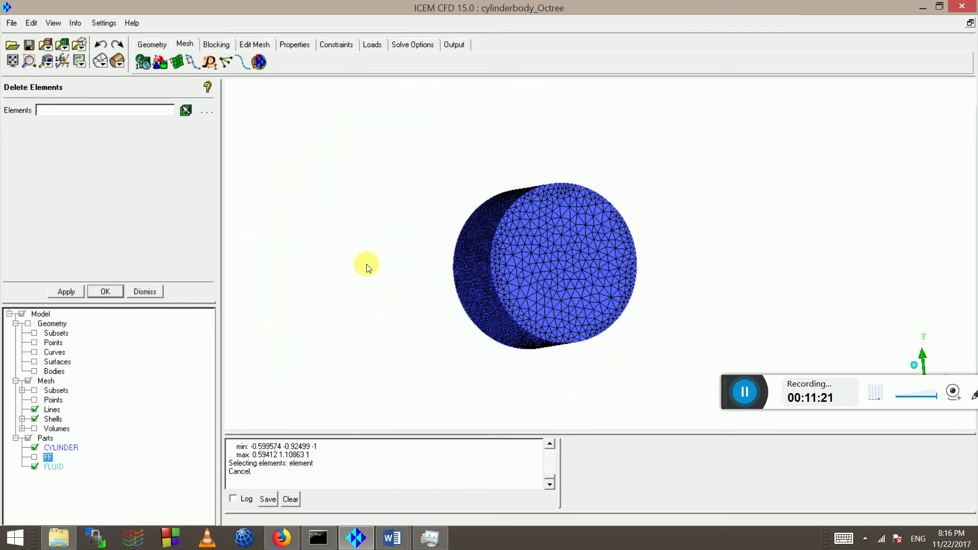
left_click_drag(366, 264, 585, 314)
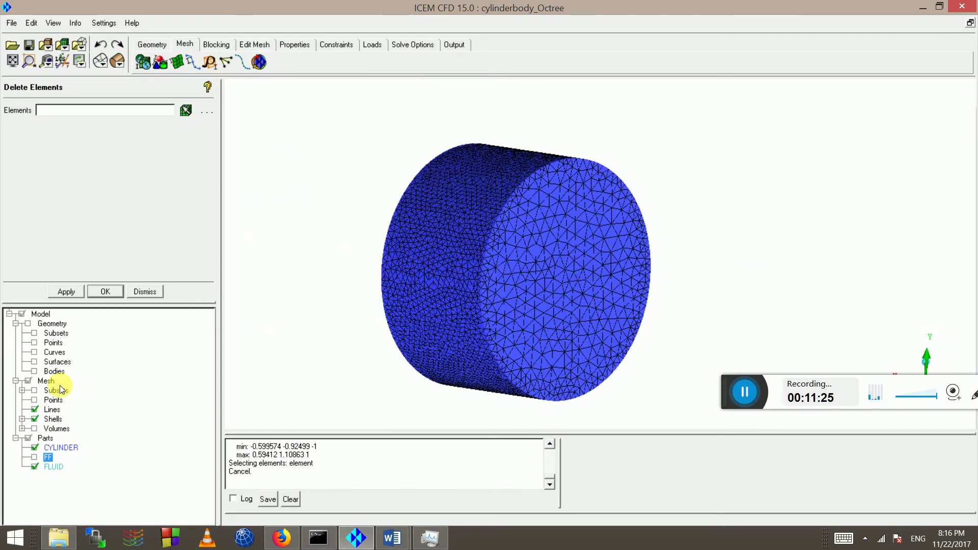
right_click(44, 381)
- Open Manage Cut Plane and slice the Octree mesh with the Middle X Plane
left_click(53, 23)
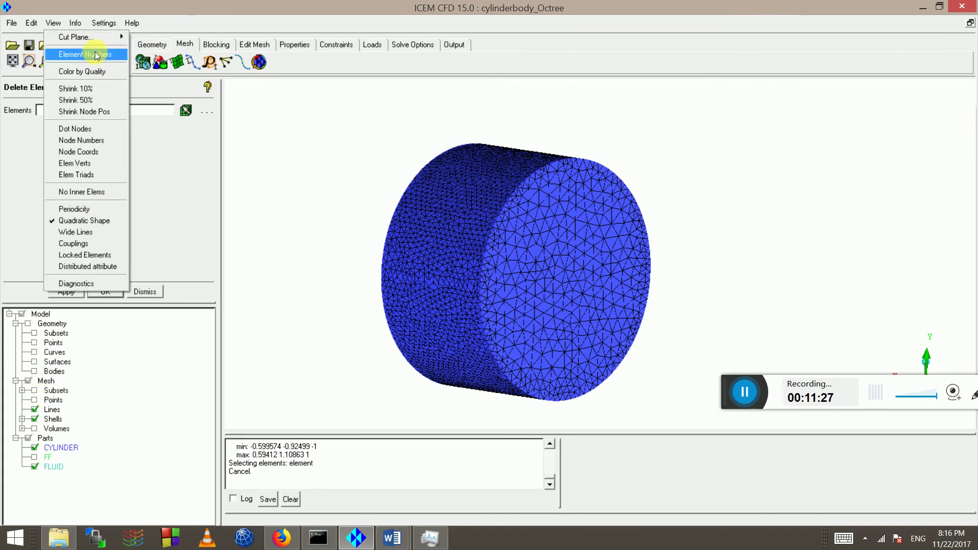
mouse_move(99, 36)
left_click(168, 36)
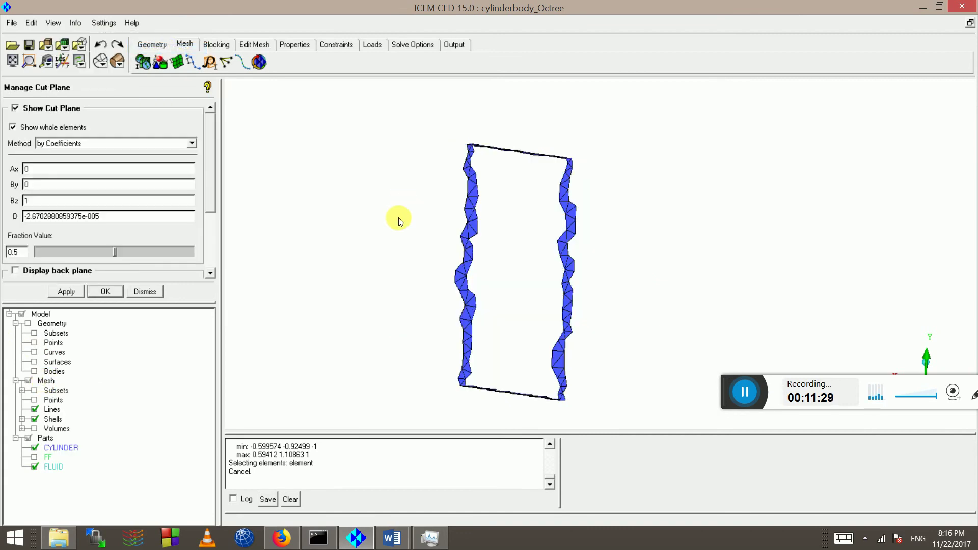
left_click_drag(400, 221, 608, 222)
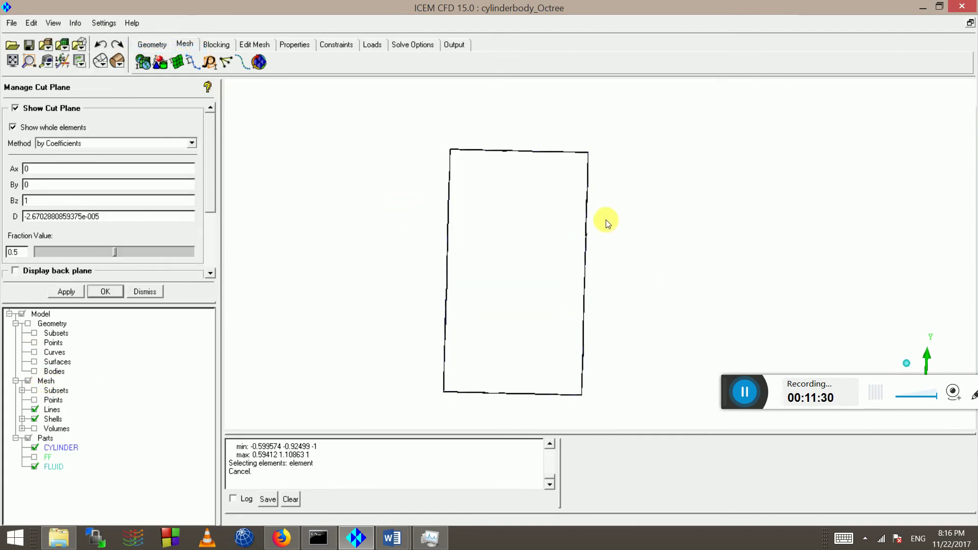
left_click(79, 145)
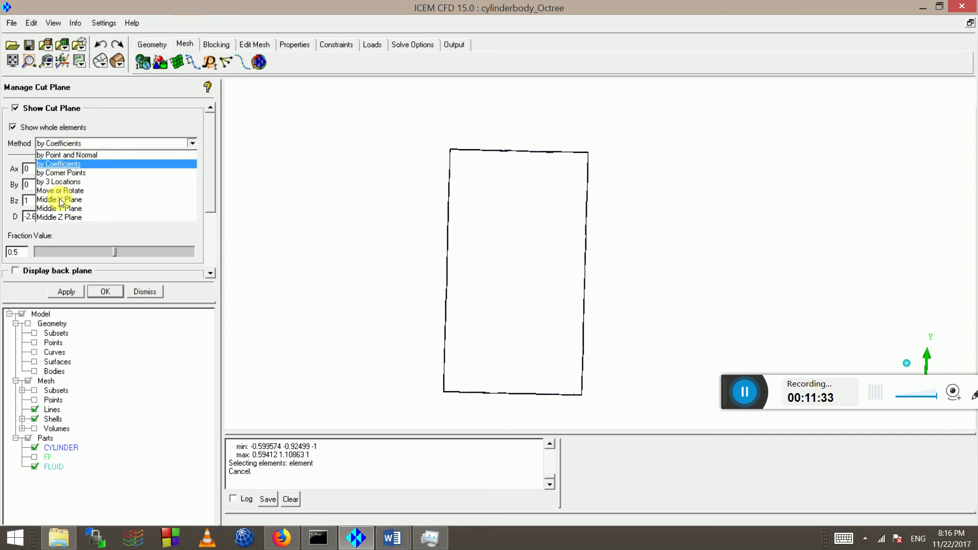
left_click(59, 200)
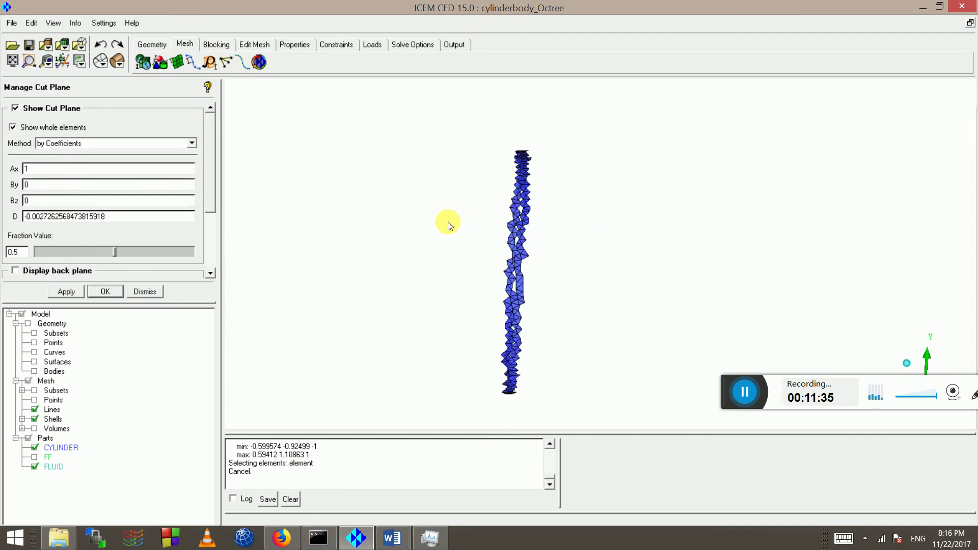
left_click_drag(448, 224, 738, 238)
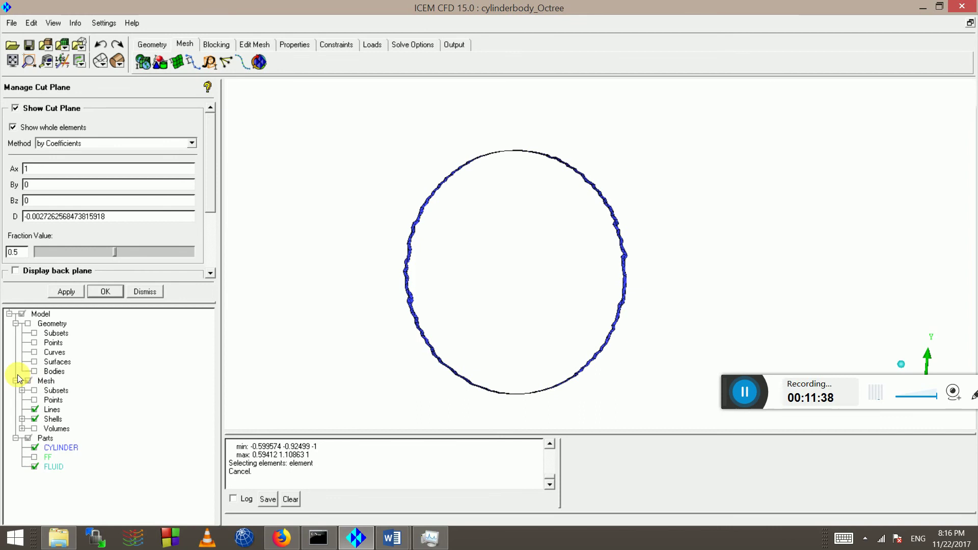
- Display the Tetrahedra and Prisms volumes and look along the cylinder axis
left_click(22, 429)
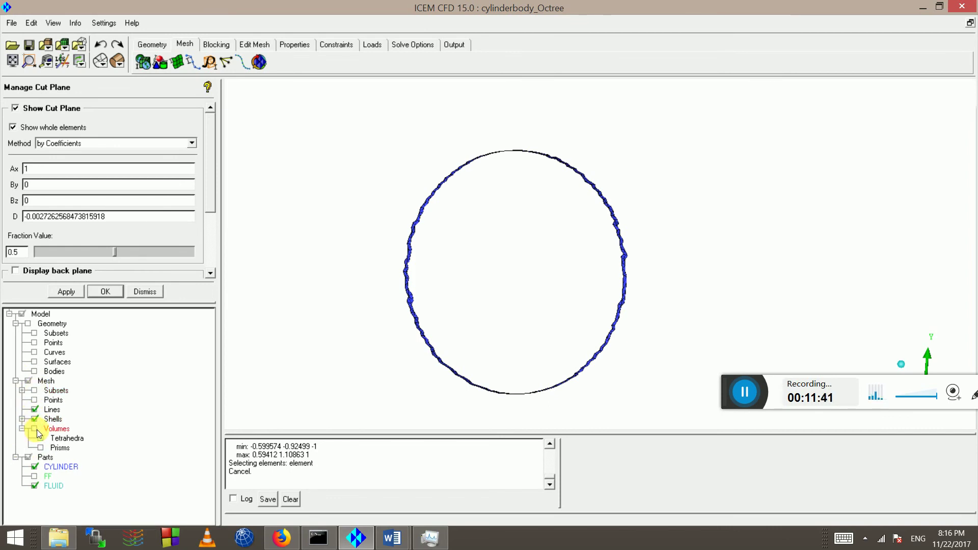
left_click(34, 430)
left_click_drag(443, 196, 530, 186)
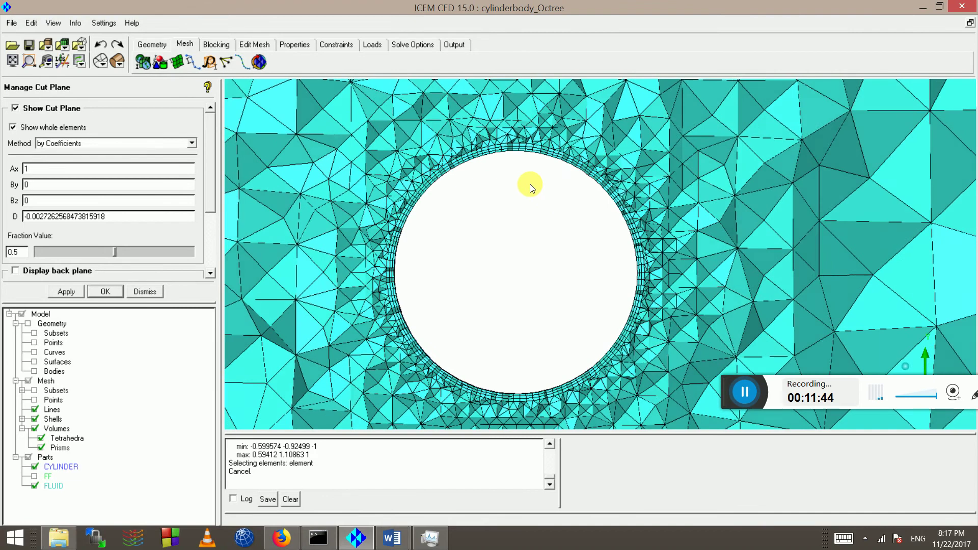
- Box-zoom on the upper-right cylinder wall, view prism layers in wireframe, refit, and dismiss the cut plane
left_click(28, 61)
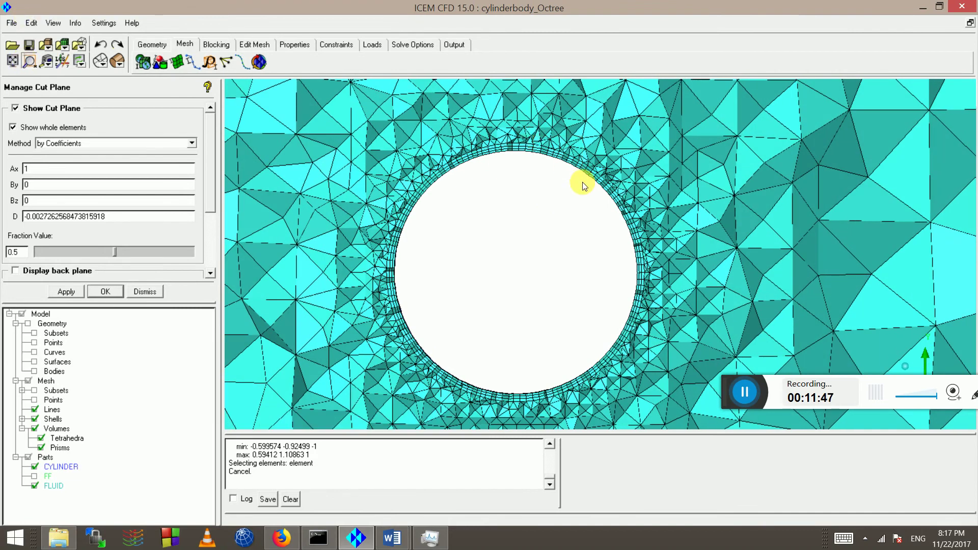
left_click_drag(583, 182, 546, 176)
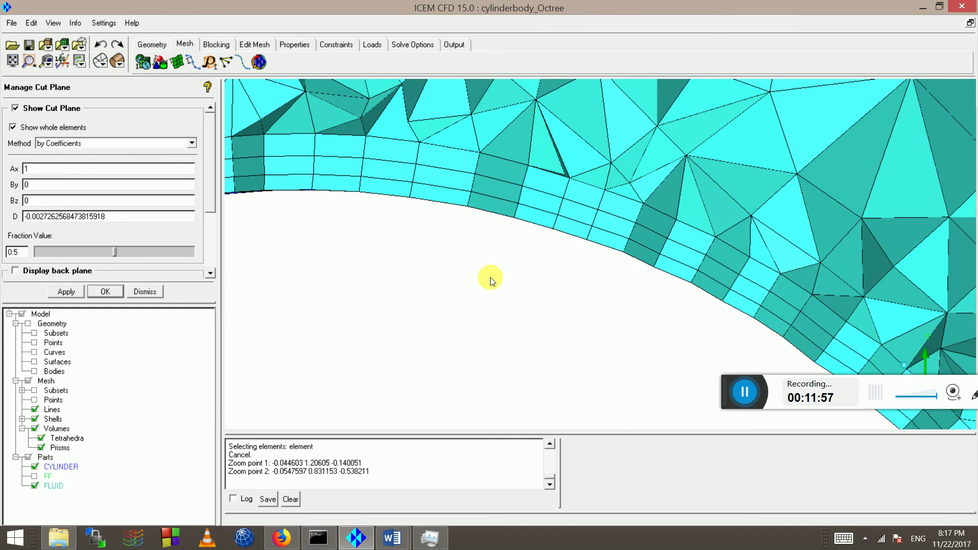
left_click(117, 62)
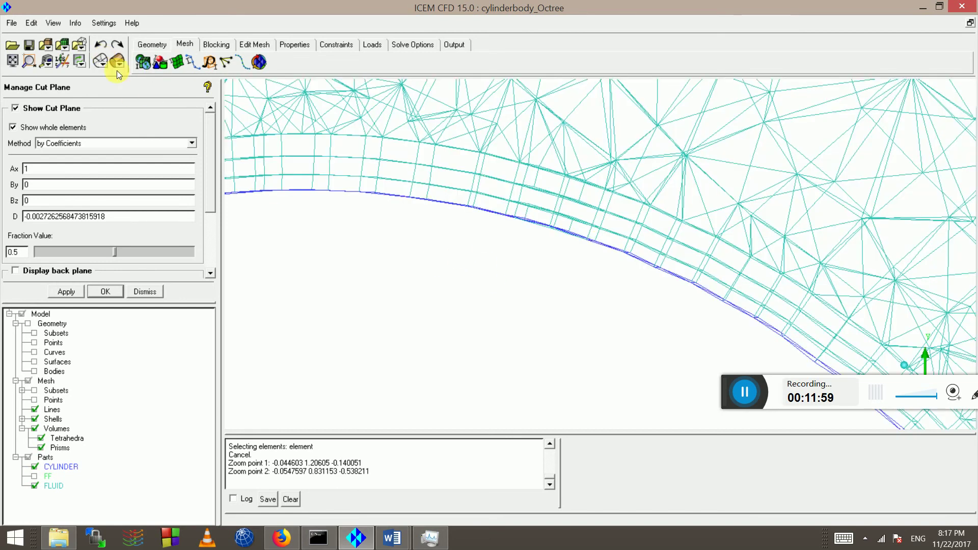
left_click_drag(577, 236, 398, 249)
left_click(17, 57)
left_click_drag(438, 168, 472, 295)
left_click(31, 59)
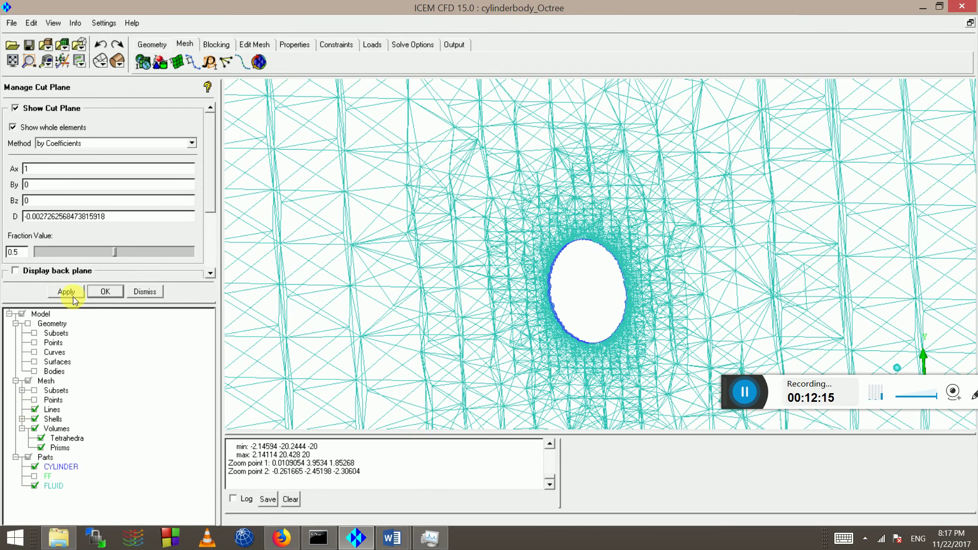
left_click(147, 293)
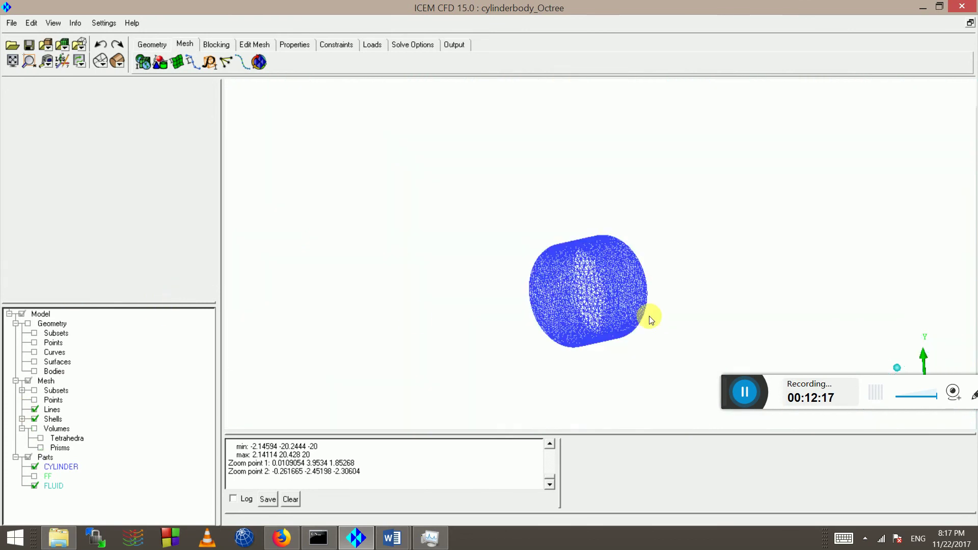
- Re-enable Show Cut Plane and fit the square domain slice face-on with the cylinder hole centred
left_click_drag(647, 317, 525, 302)
scroll(569, 324, "up", 2)
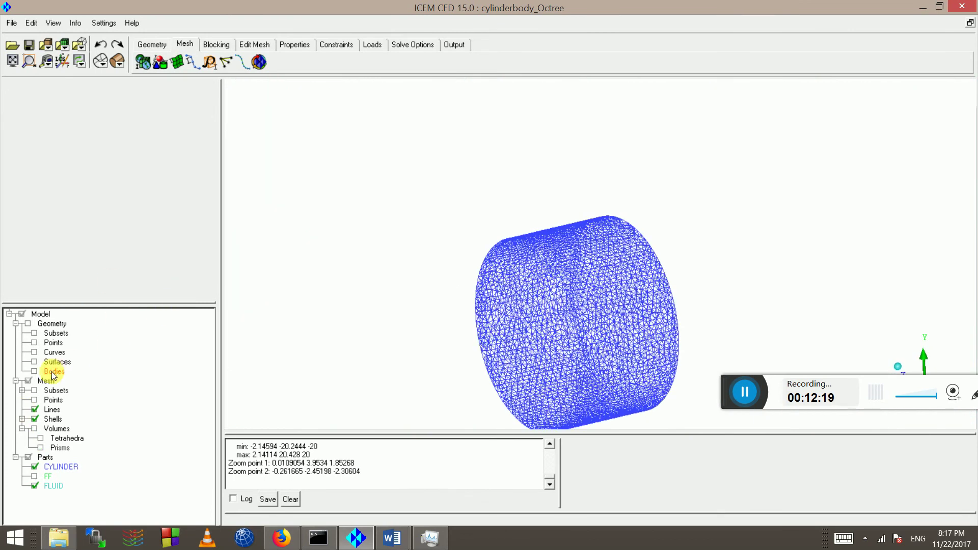
right_click(42, 381)
mouse_move(81, 37)
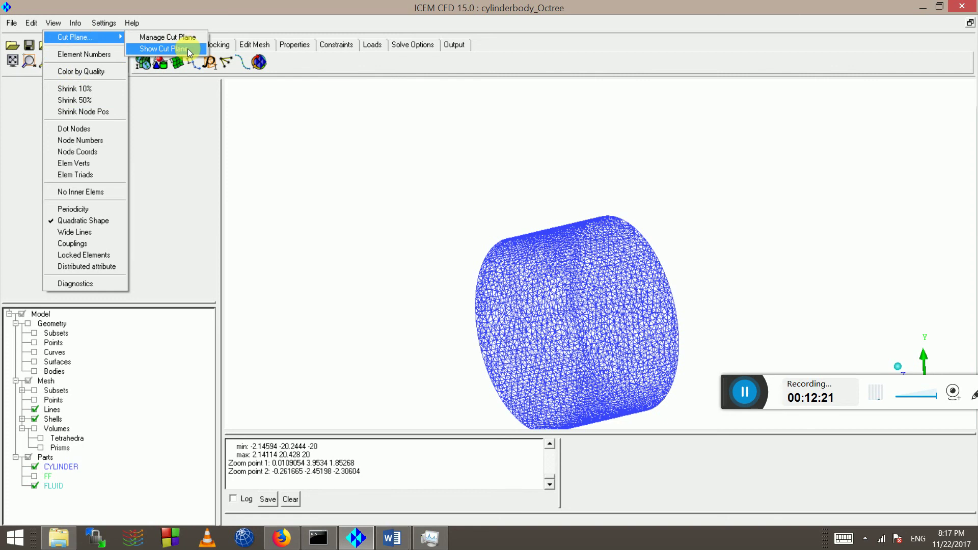
left_click(187, 48)
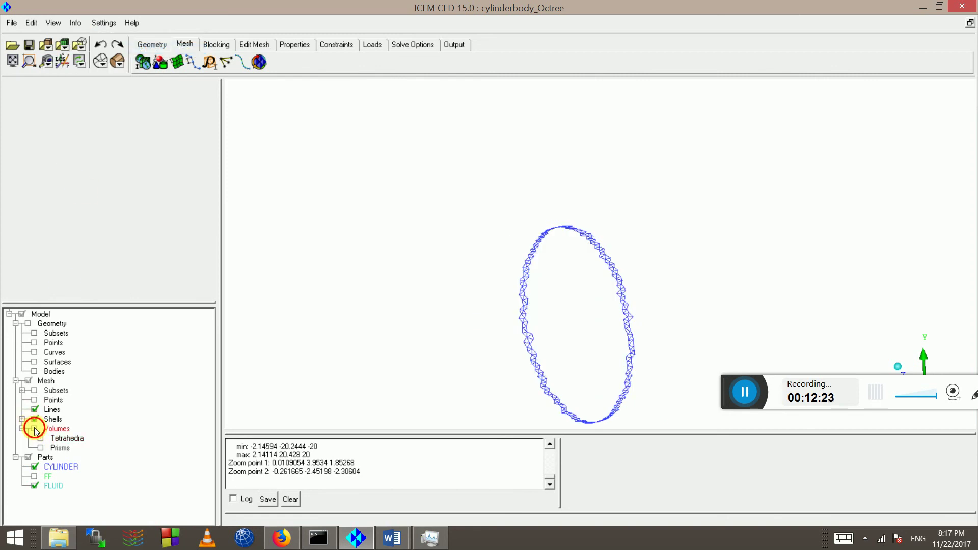
left_click_drag(439, 258, 683, 236)
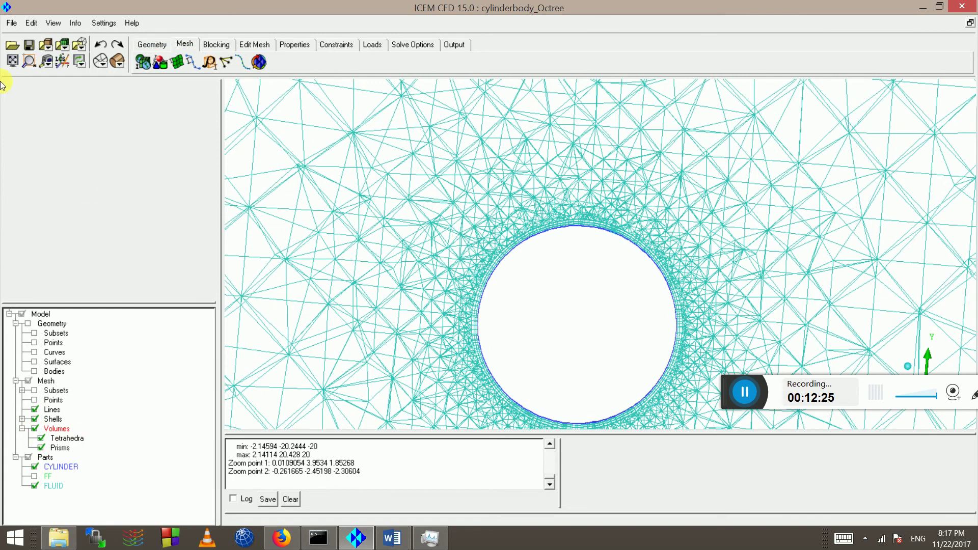
left_click(13, 61)
left_click_drag(606, 208, 539, 243)
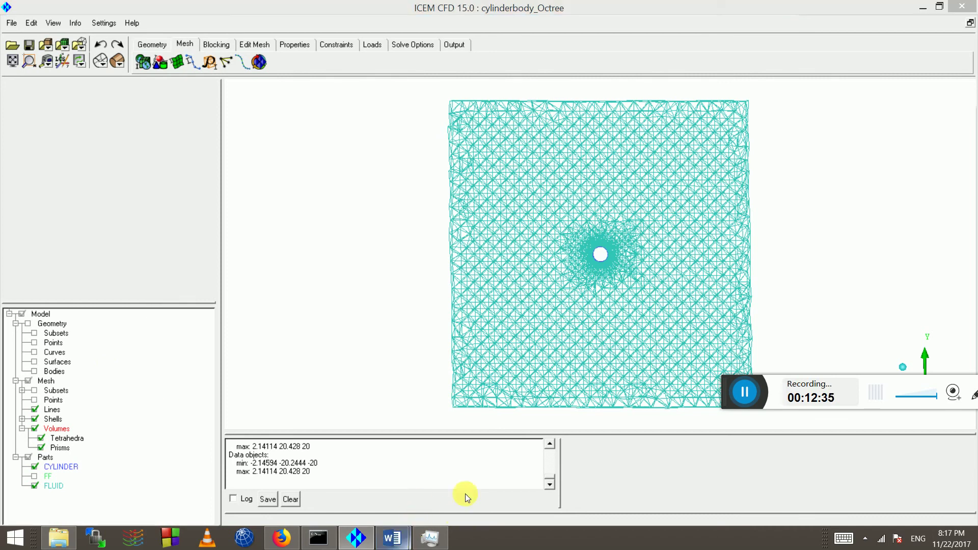
- Paste the ICEM CFD screenshot into Word below the 'Build Topology' list
mouse_move(395, 536)
left_click(464, 479)
scroll(372, 325, "down", 5)
key("Return")
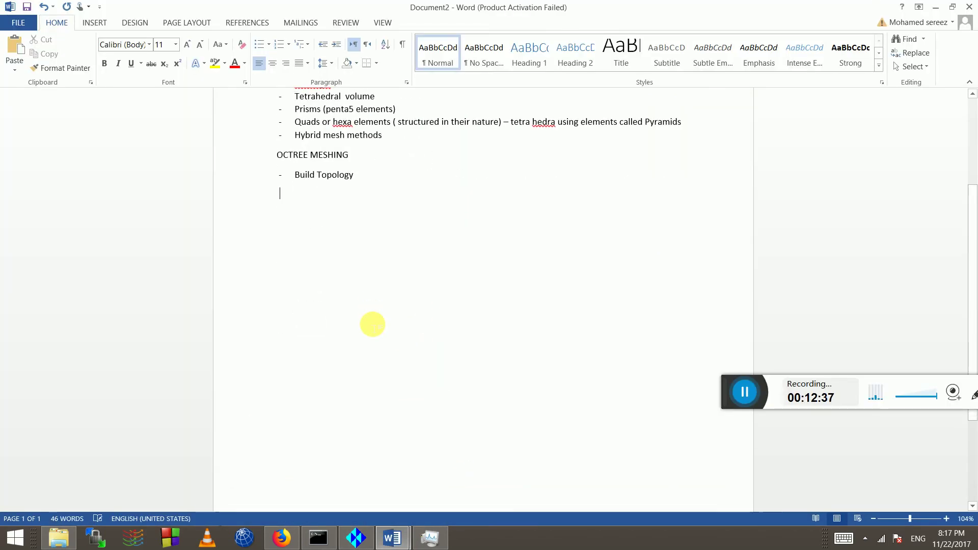
key("Return")
key("Return")
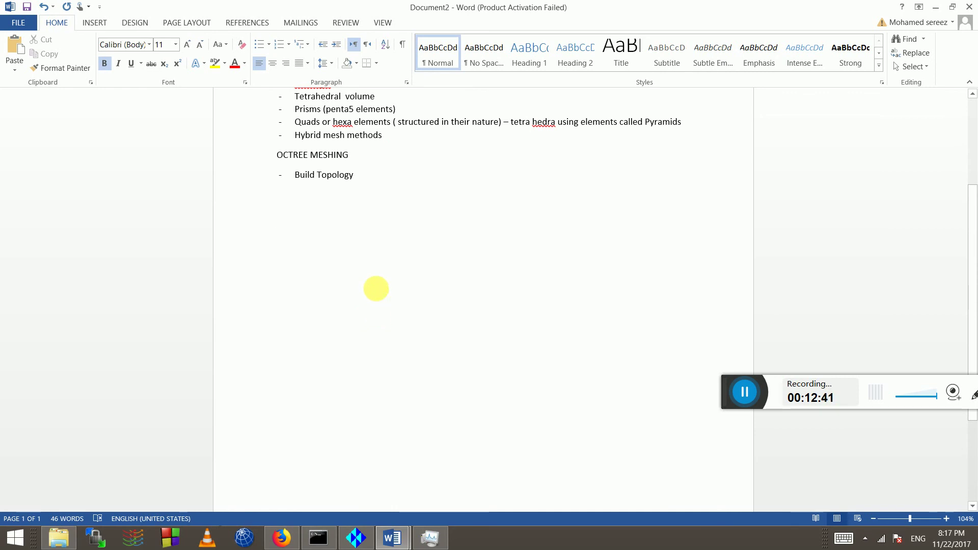
key("ctrl+v")
- Crop the pasted screenshot down to just the square mesh slice
left_click(553, 285)
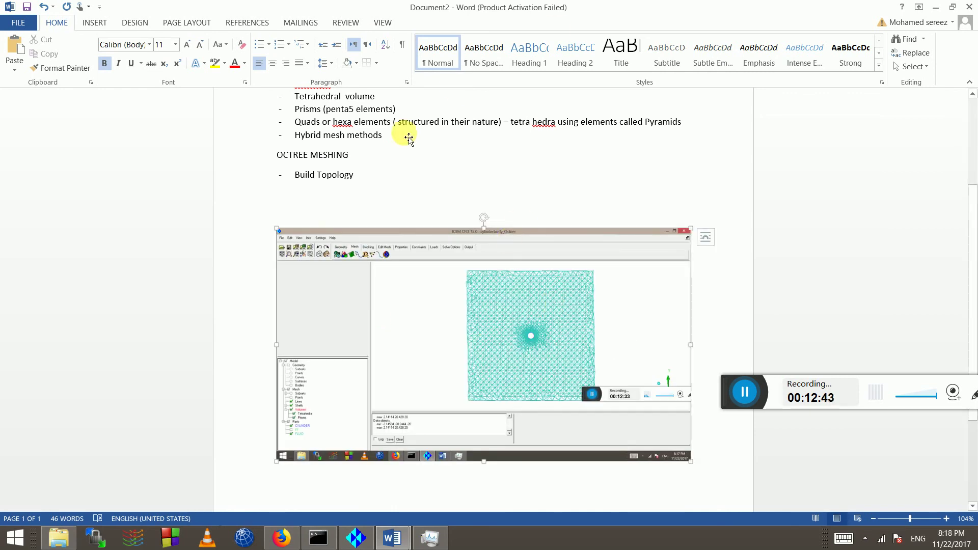
double_click(443, 299)
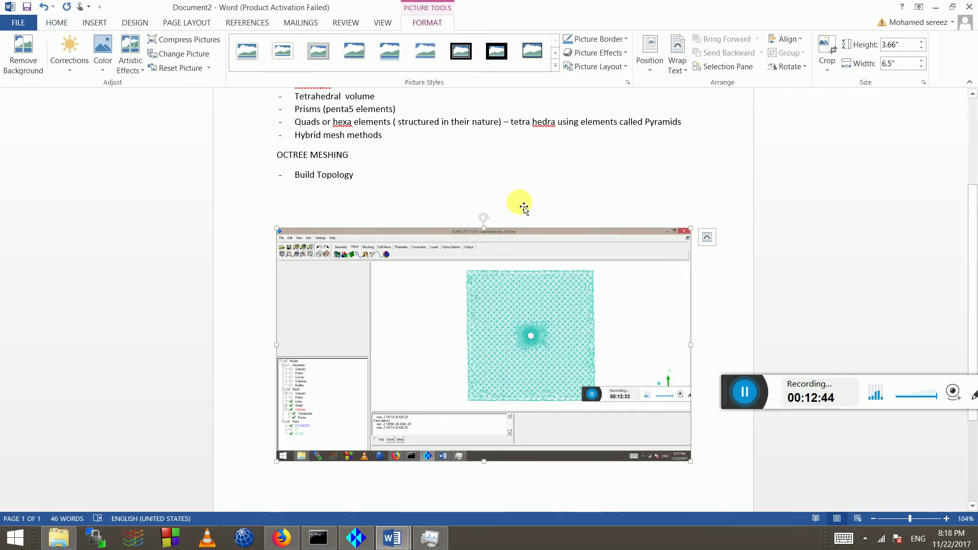
left_click(826, 49)
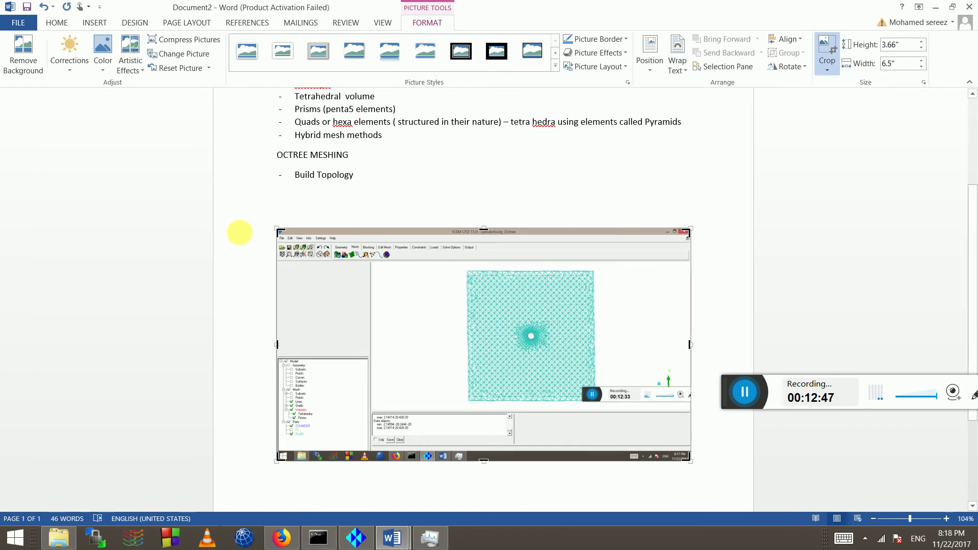
left_click_drag(279, 230, 462, 268)
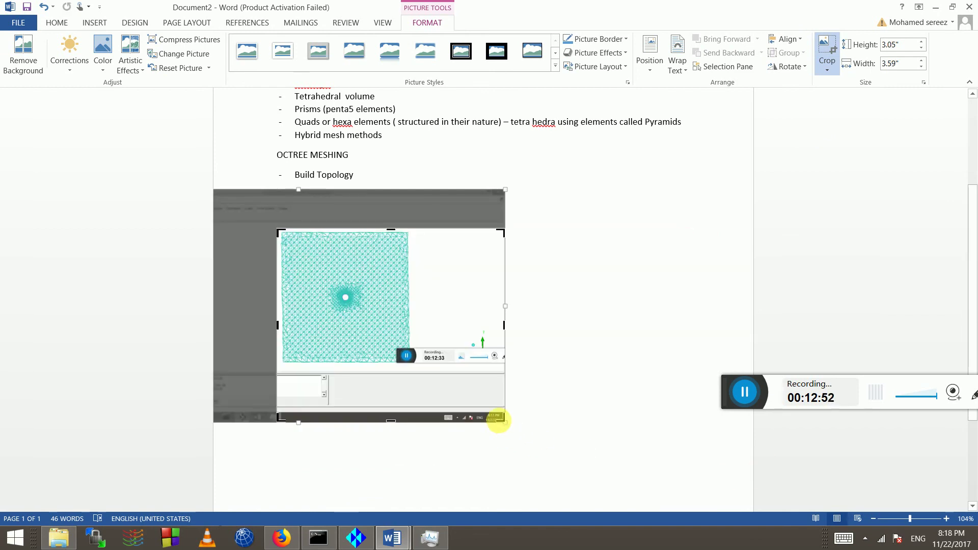
left_click_drag(500, 418, 409, 370)
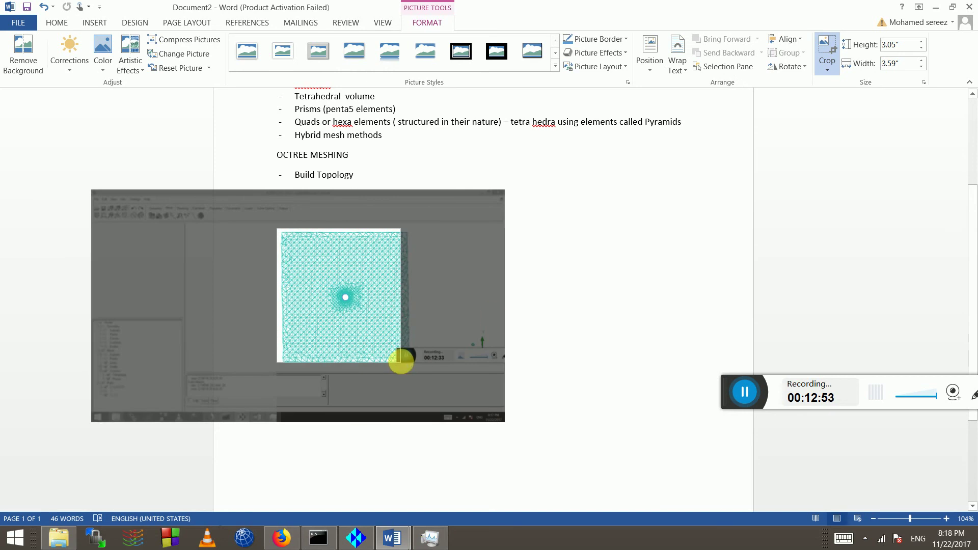
left_click(530, 295)
double_click(393, 356)
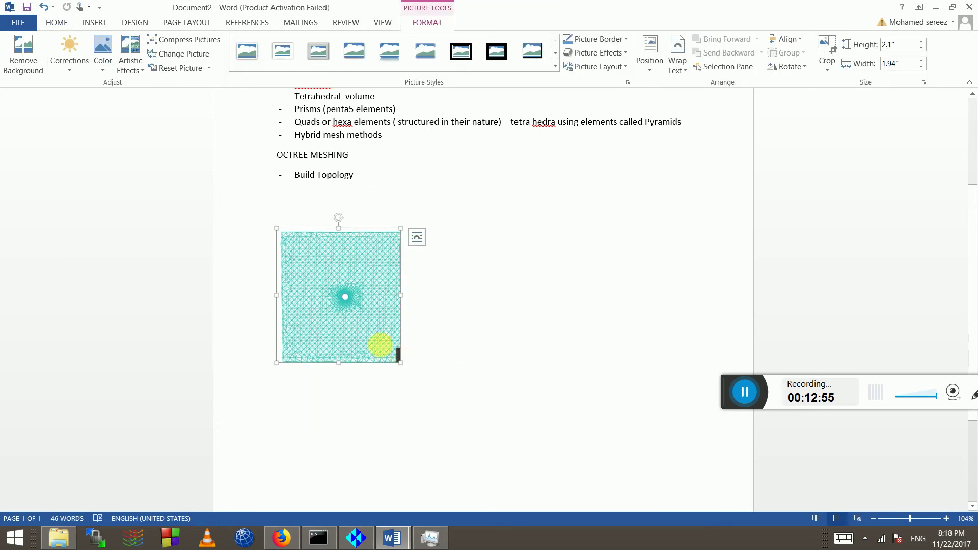
left_click(830, 46)
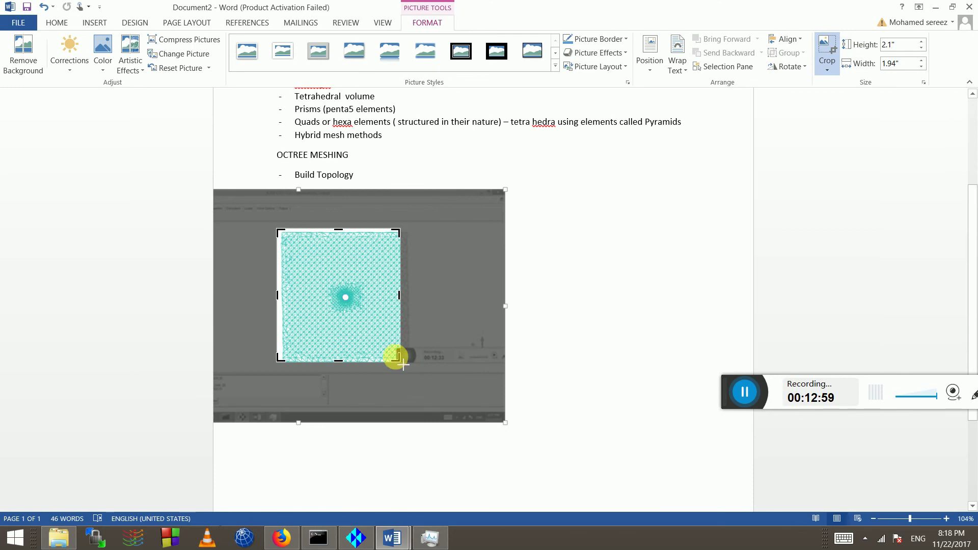
left_click_drag(403, 364, 396, 354)
left_click(579, 247)
- Enlarge the cropped picture to about 4.23 by 3.84 inches
left_click(384, 329)
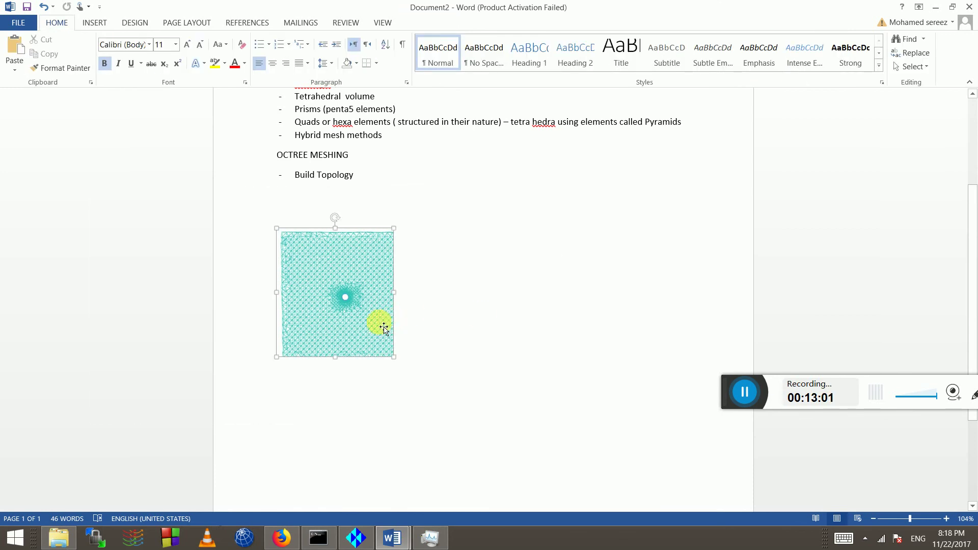
left_click_drag(399, 363, 522, 398)
left_click(545, 418)
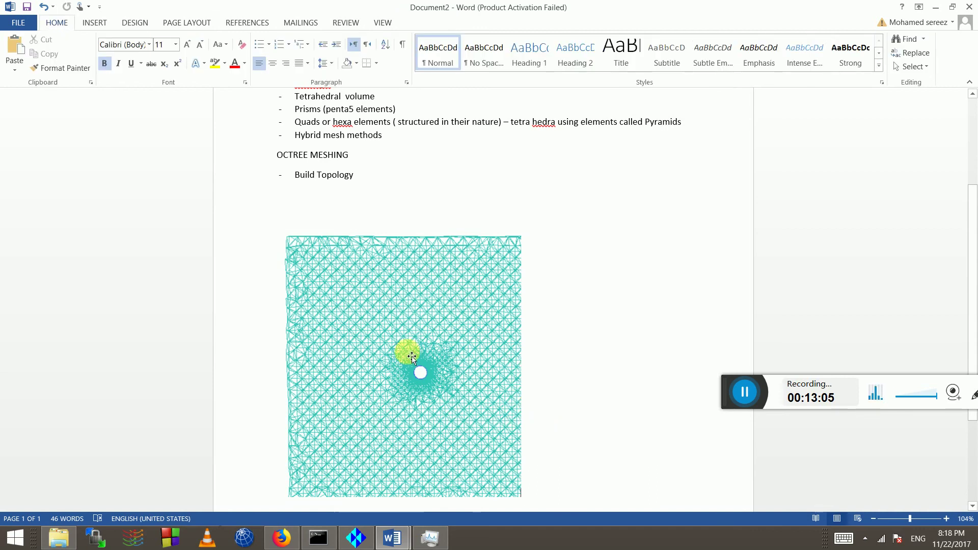
- Back in ICEM CFD, turn off the cut-plane slice and reframe the meshed cylinder obliquely
key("alt+Tab")
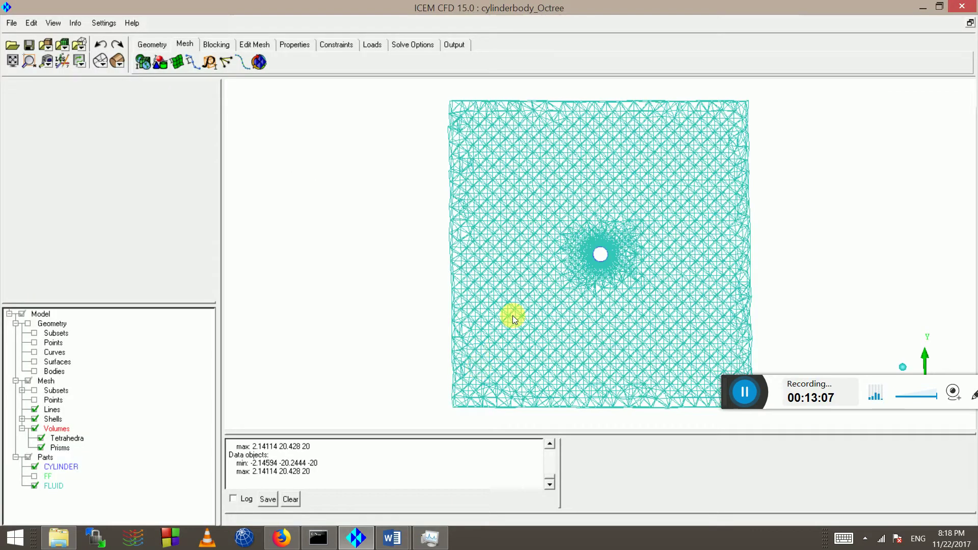
right_click(41, 384)
left_click(163, 48)
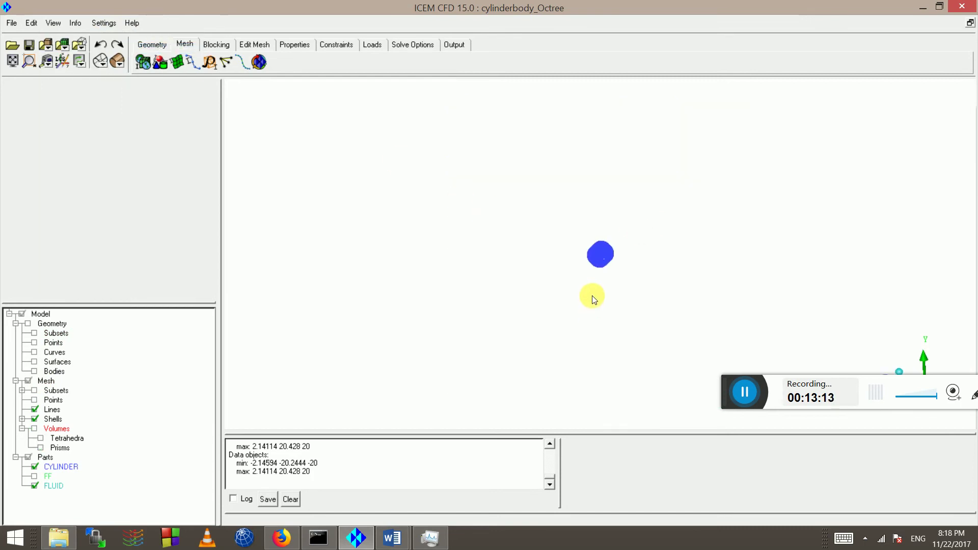
scroll(559, 281, "up", 3)
middle_click_drag(558, 280, 508, 284)
left_click_drag(508, 283, 228, 68)
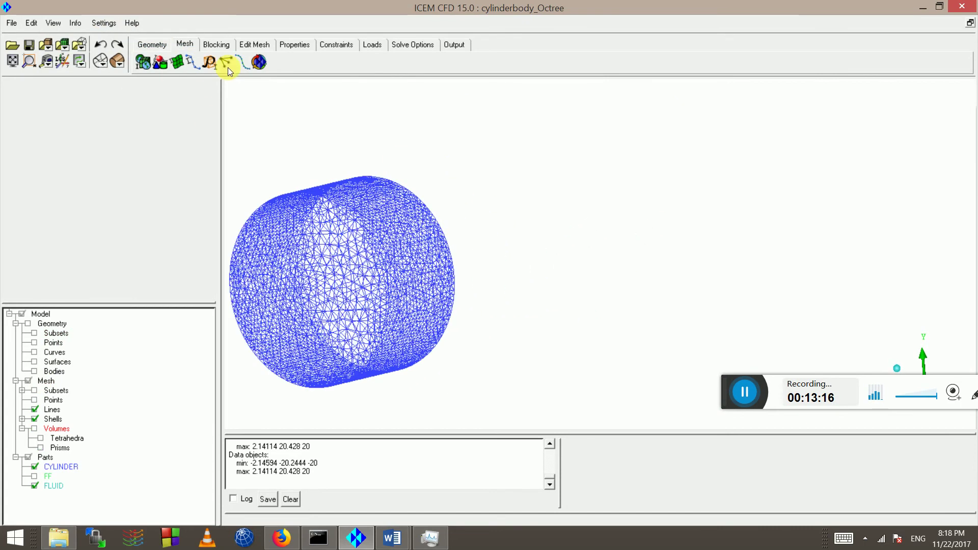
- In Compute Mesh, set the tetra Mesh Method to Quick (Delaunay)
left_click(261, 62)
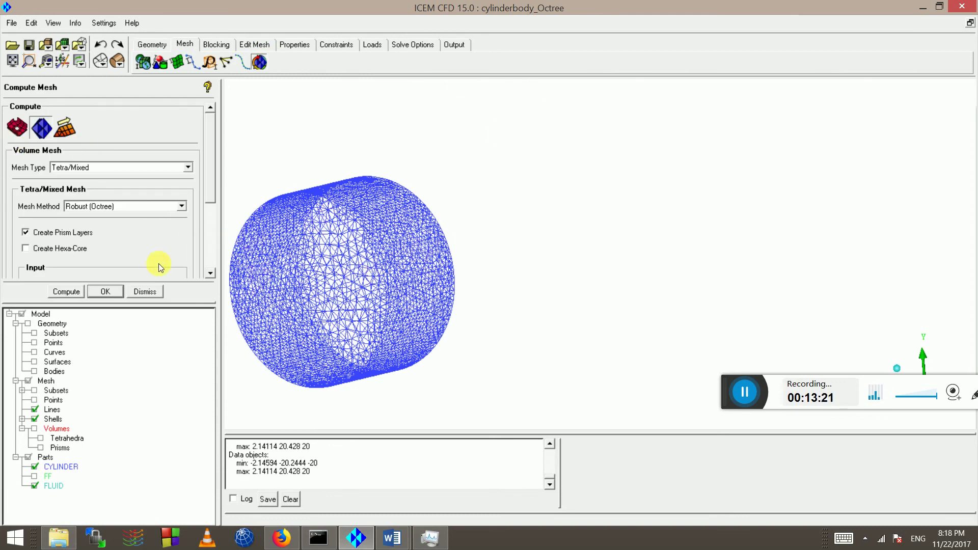
left_click(153, 206)
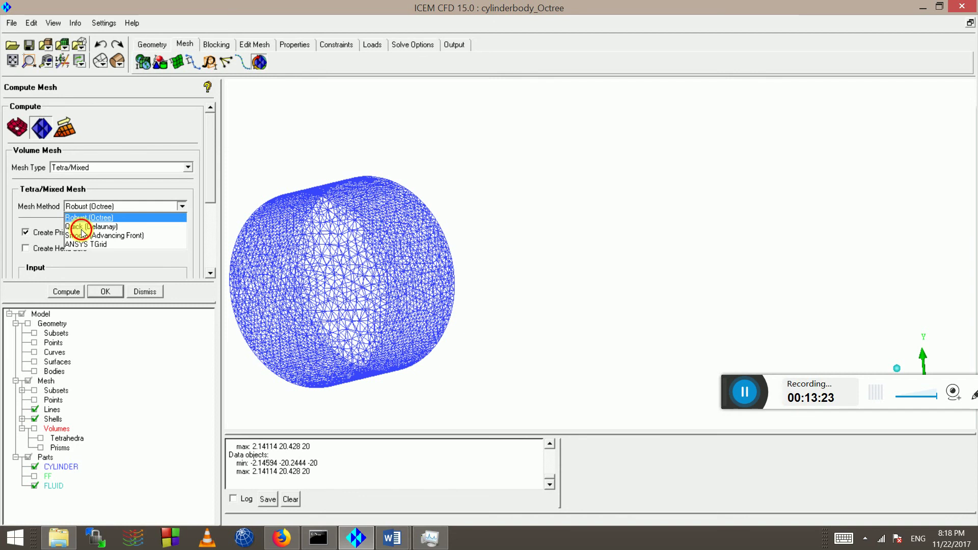
left_click(82, 227)
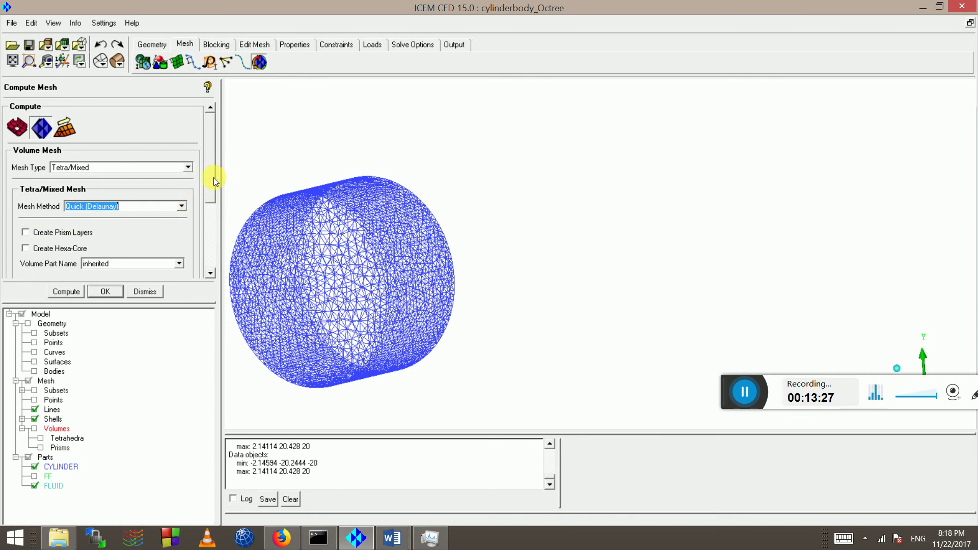
scroll(213, 178, "down", 3)
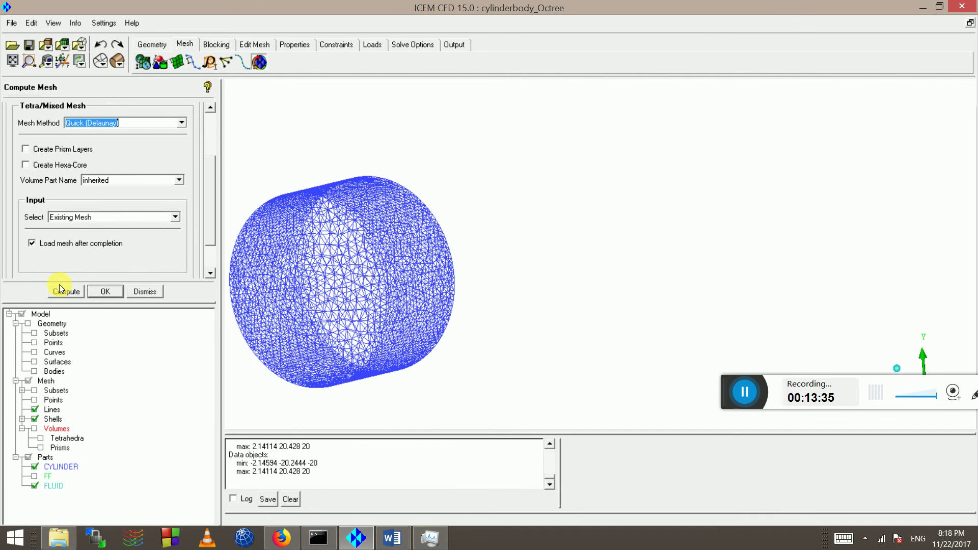
- Compute the Quick (Delaunay) mesh from the existing mesh, giving 237482 FLUID elements, and centre it
left_click(90, 286)
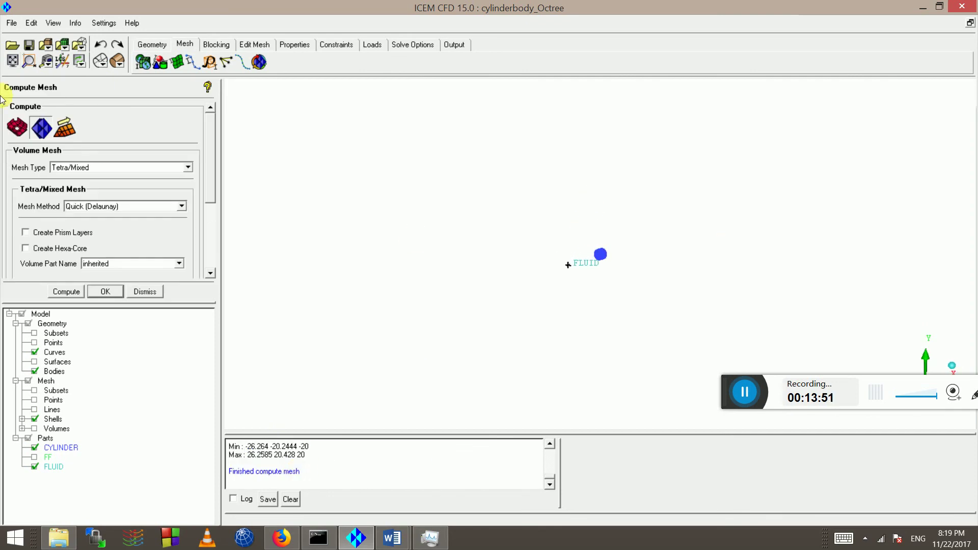
middle_click_drag(852, 219, 480, 284)
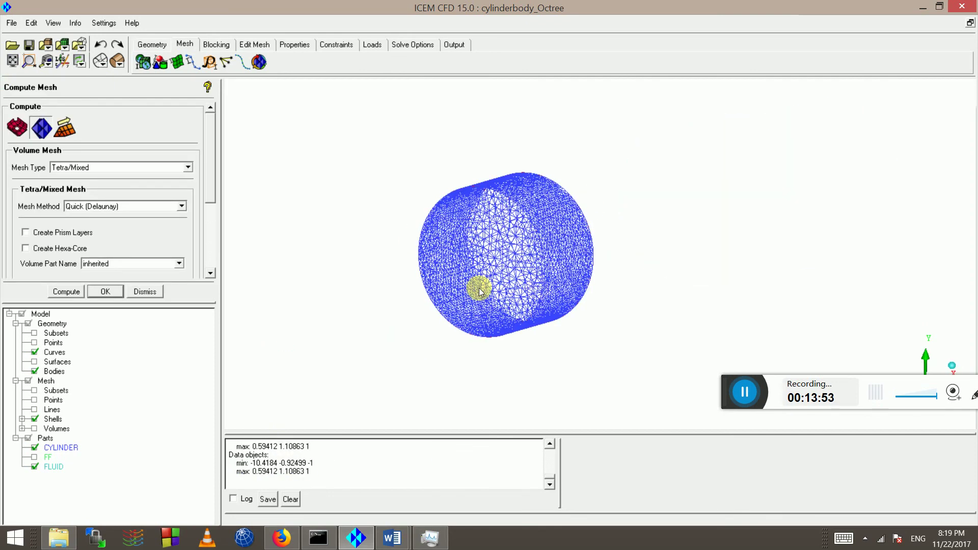
- Show the cut plane, set its method to Middle X Plane, and fit the model in view
left_click(53, 23)
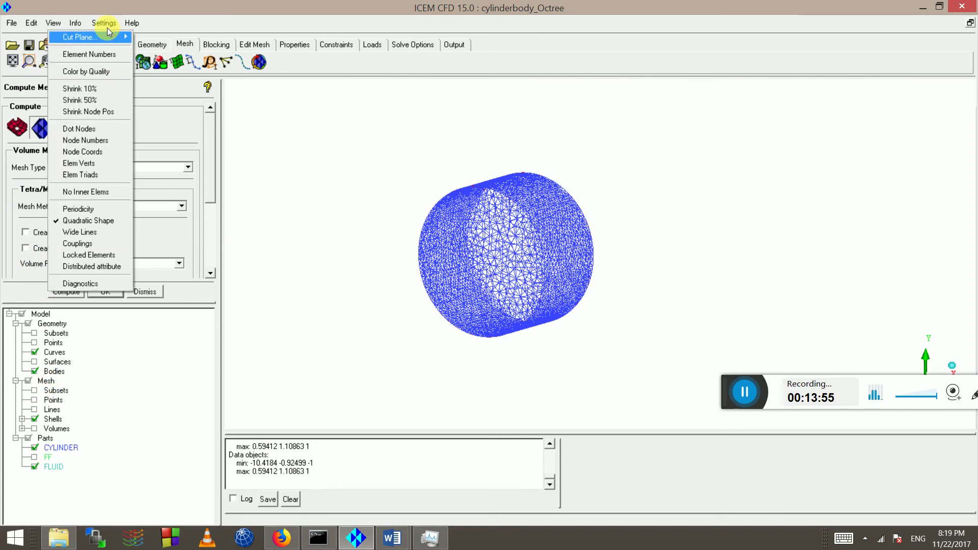
right_click(36, 383)
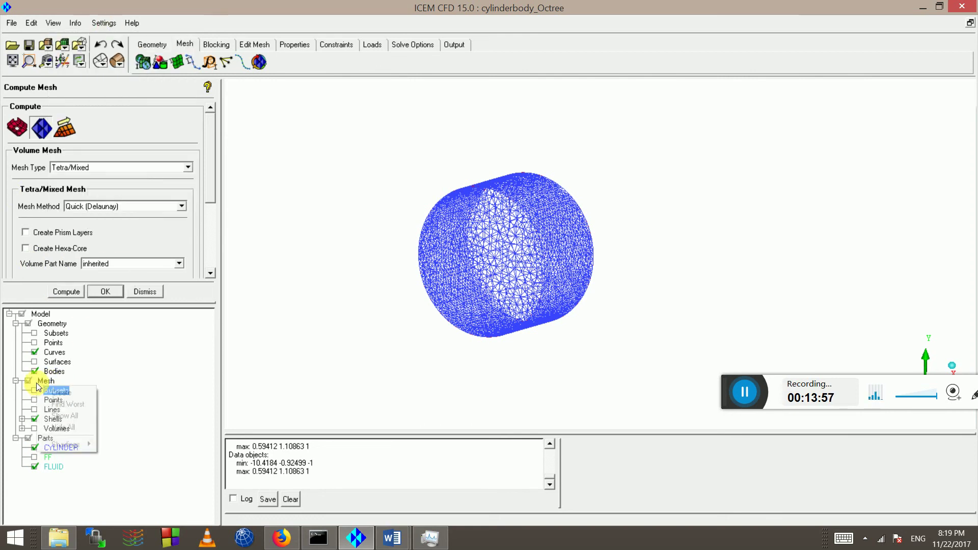
mouse_move(118, 36)
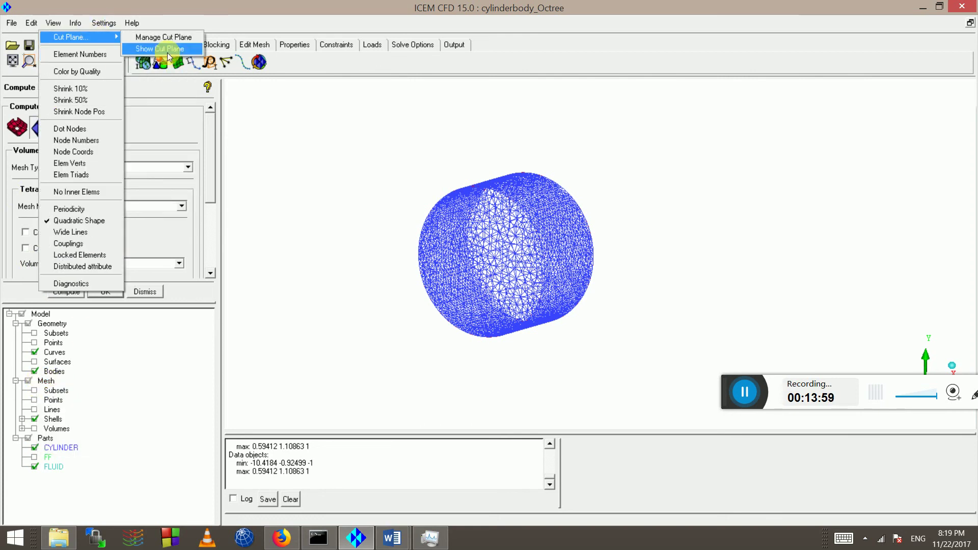
left_click(167, 51)
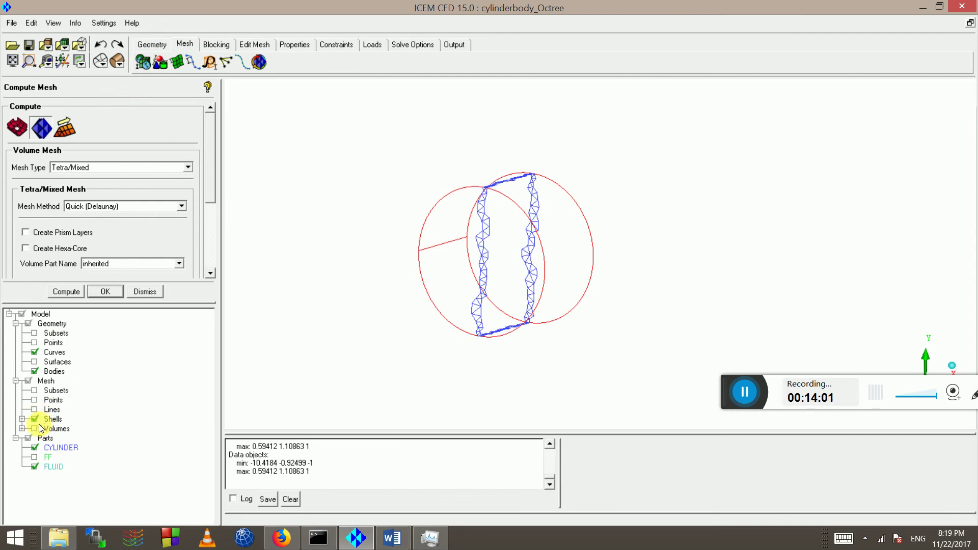
right_click(42, 382)
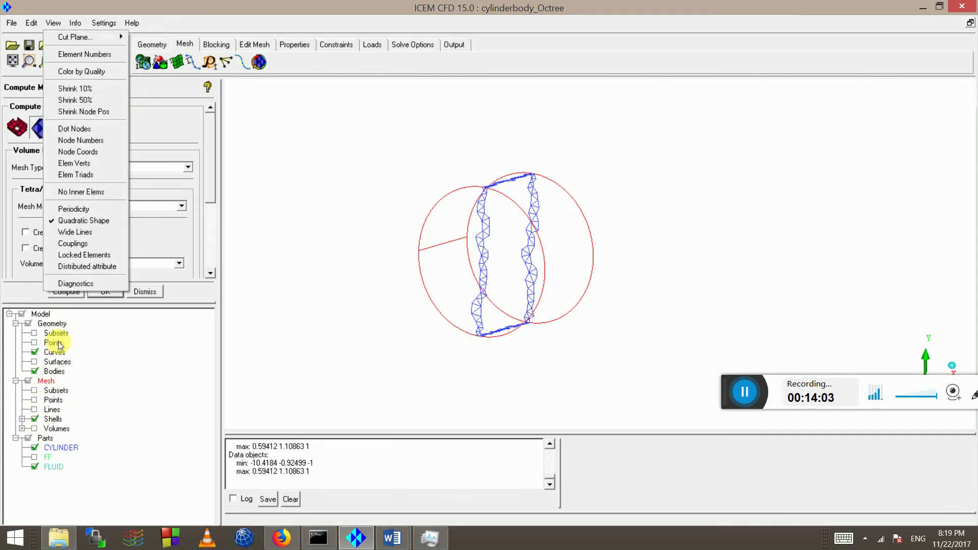
mouse_move(95, 38)
left_click(178, 38)
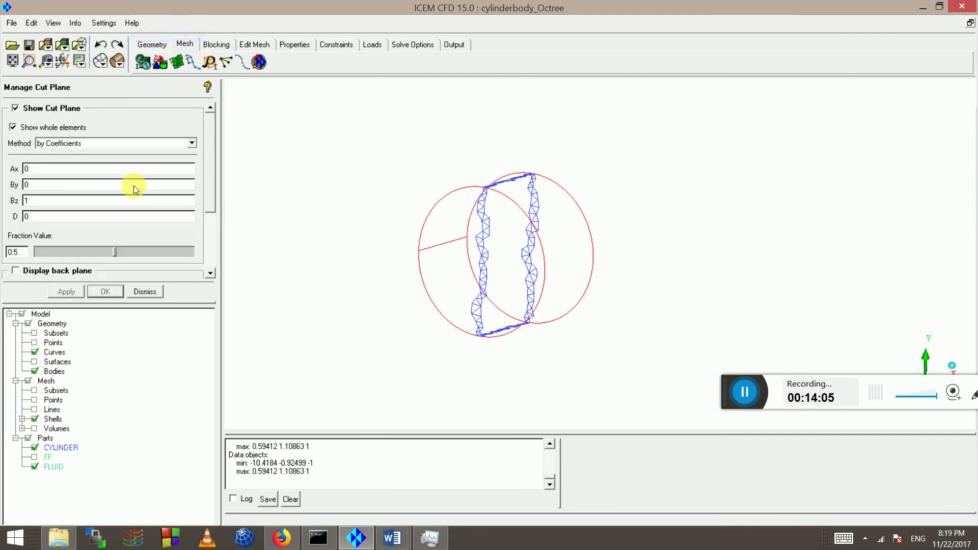
left_click(192, 143)
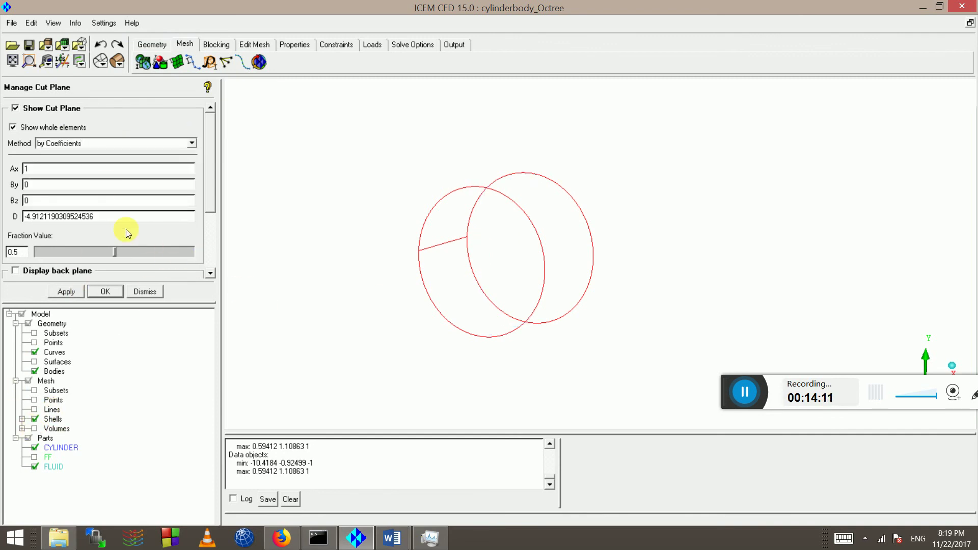
left_click(92, 143)
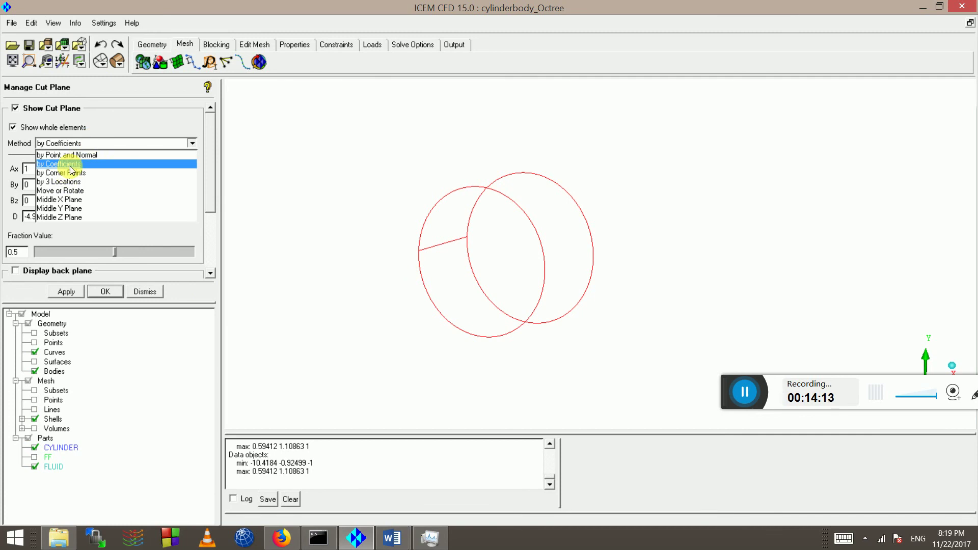
left_click(61, 199)
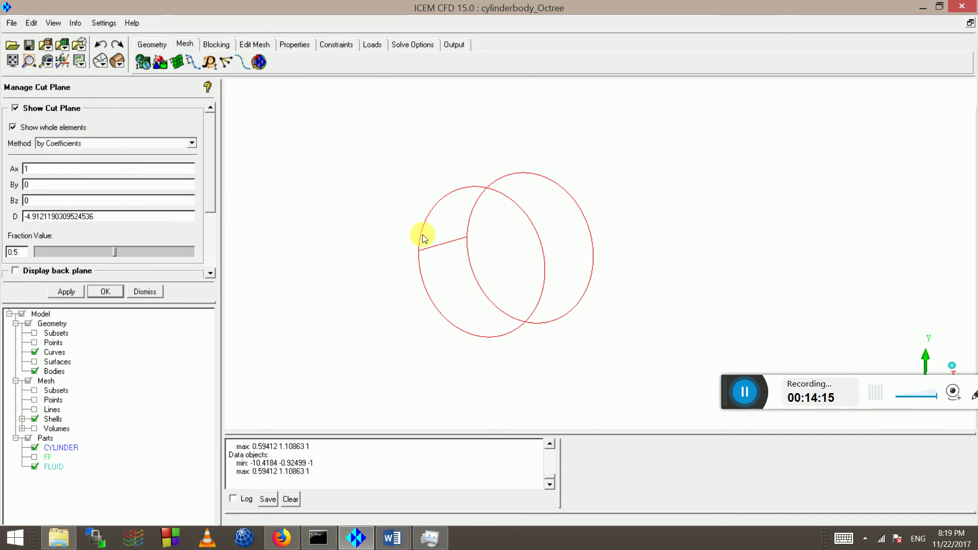
left_click_drag(443, 306, 482, 270)
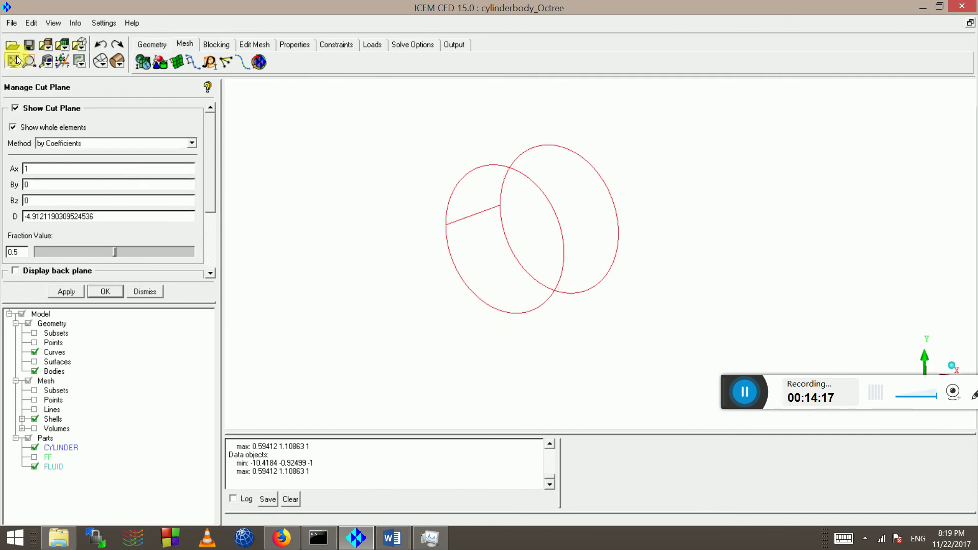
left_click(16, 60)
left_click_drag(504, 234, 547, 224)
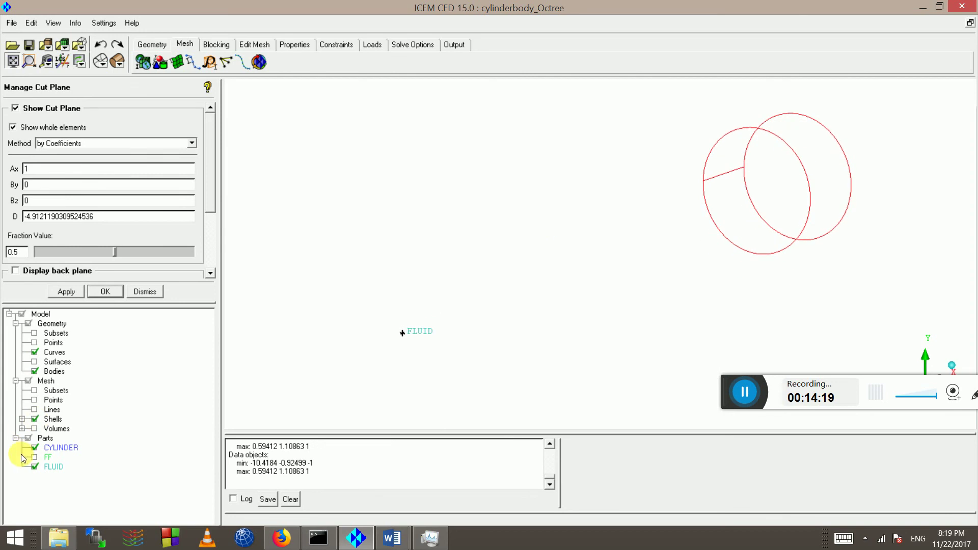
- Show the FF part, move the cut to fraction 0.38, try Middle Y and Z, then return to Middle X
left_click(34, 457)
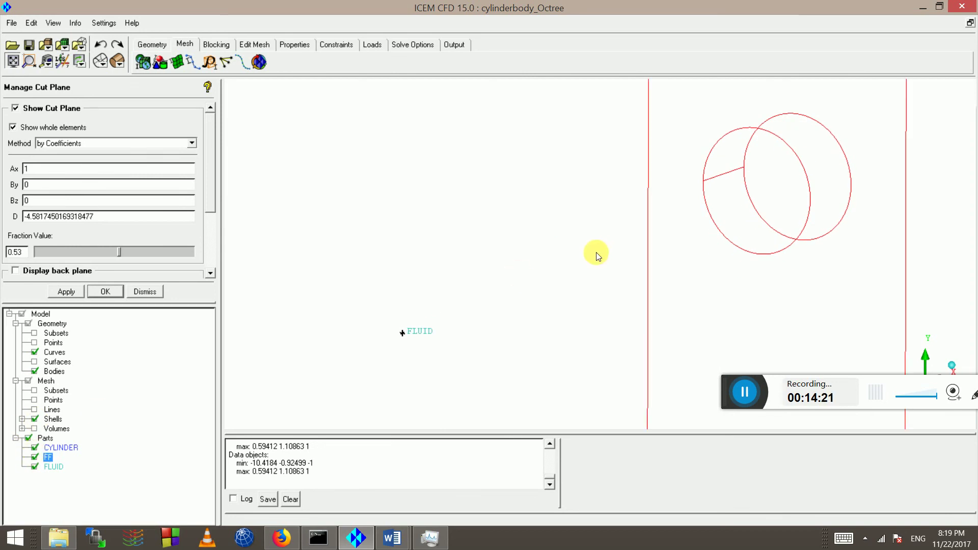
middle_click_drag(598, 255, 133, 145)
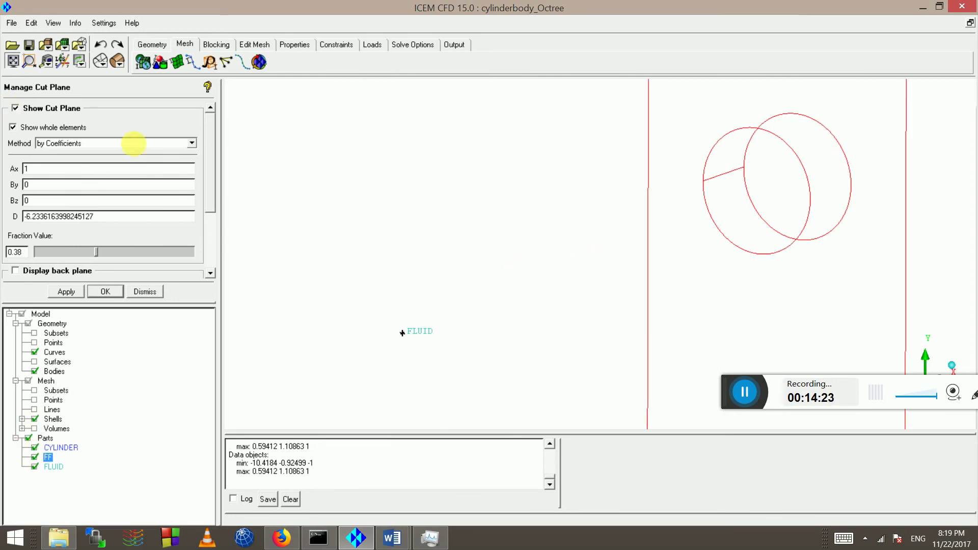
left_click(109, 145)
left_click(90, 200)
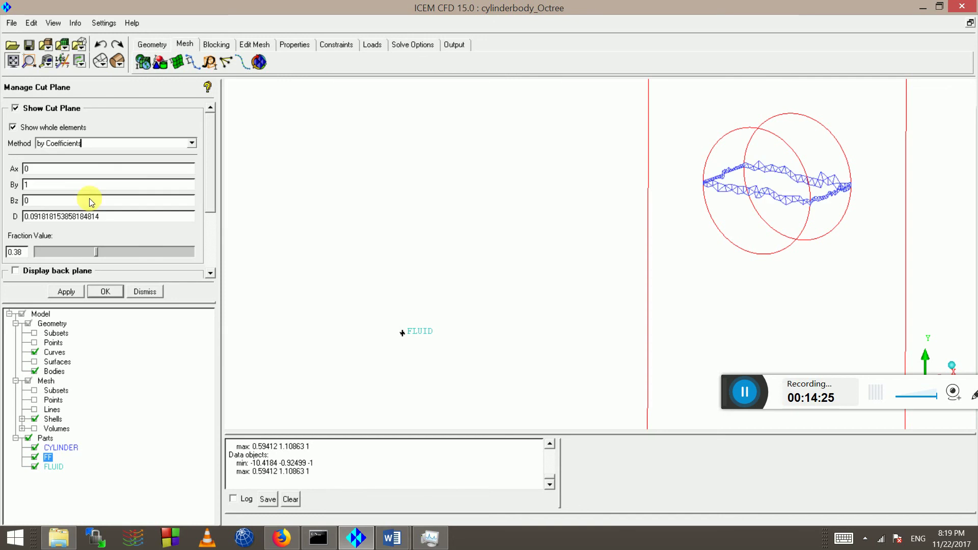
left_click(62, 142)
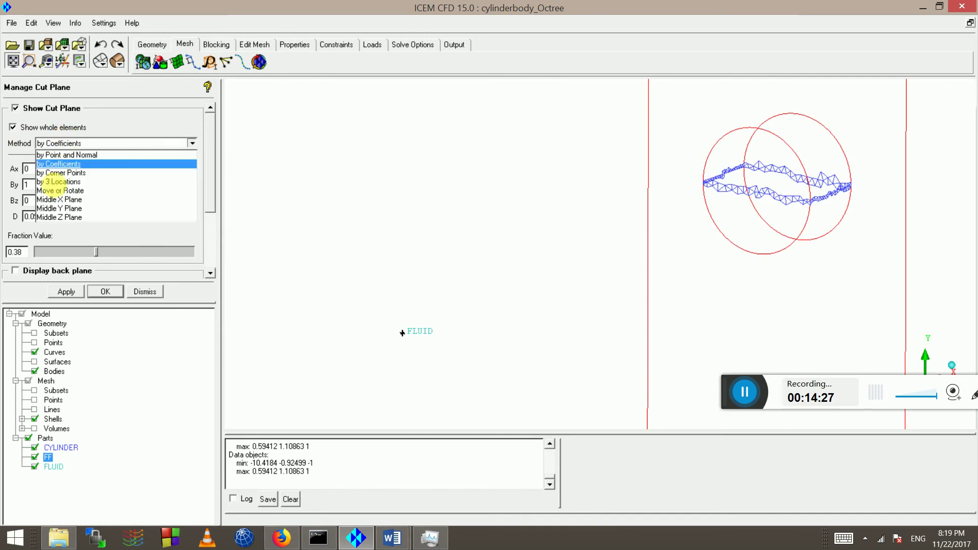
left_click(57, 218)
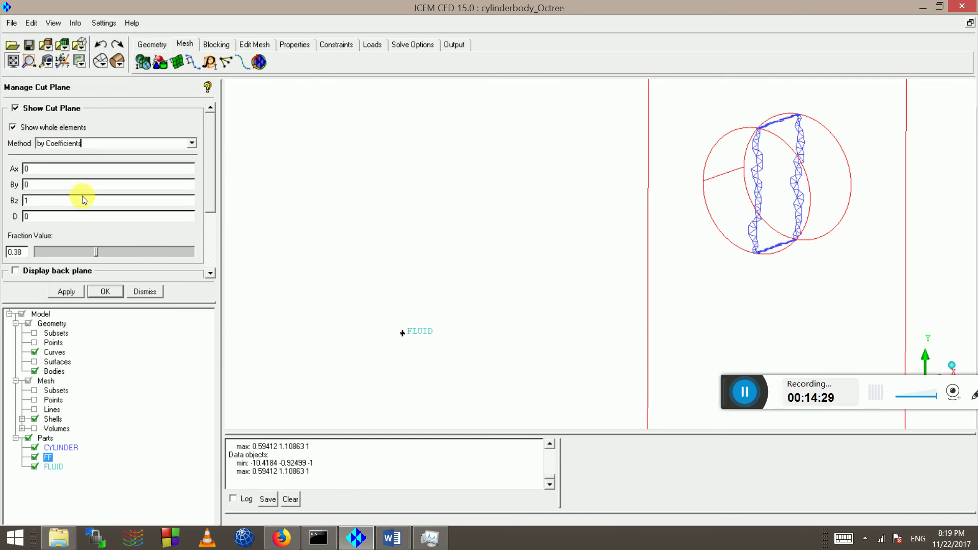
left_click(67, 141)
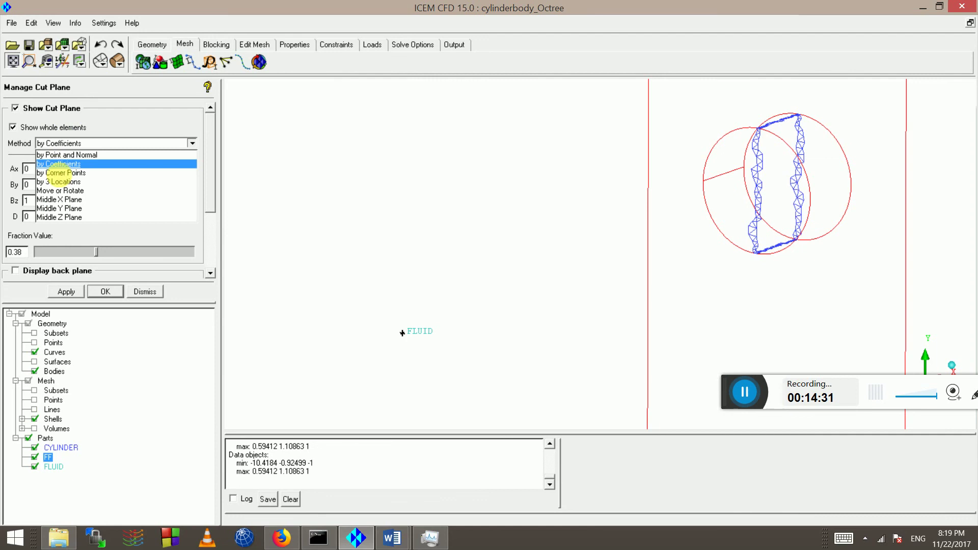
left_click(65, 199)
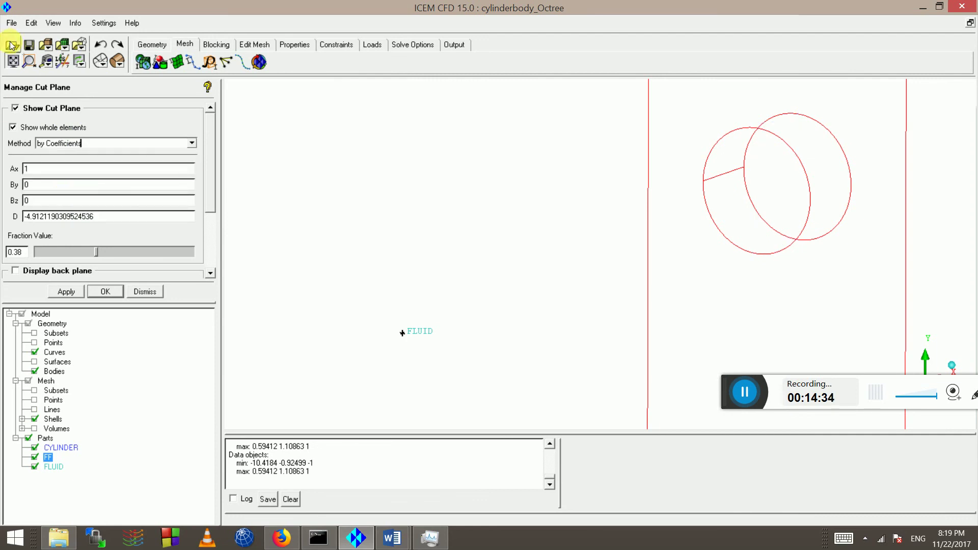
left_click(12, 63)
left_click_drag(459, 183, 387, 303)
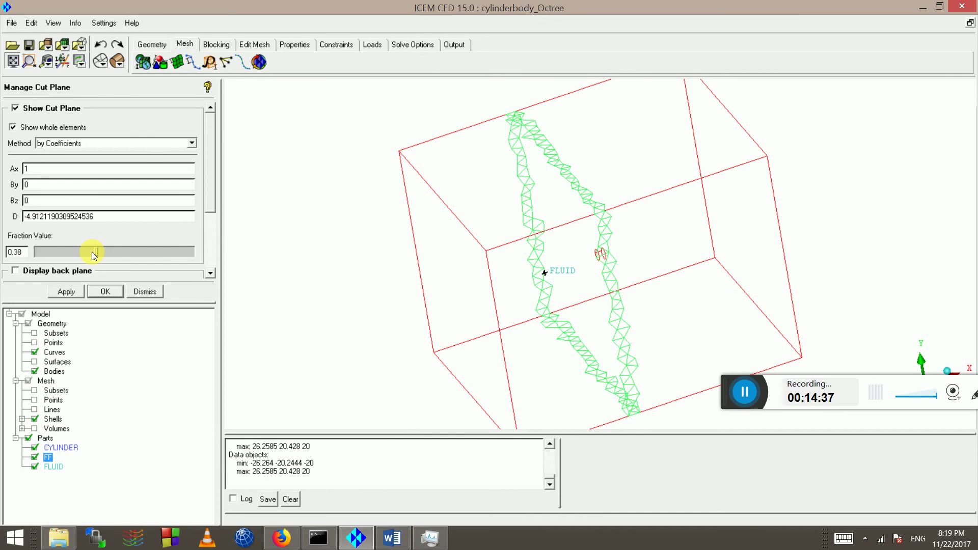
- Slide the cut-plane fraction through 0.4385 and 0.6885 to about 0.97, then rotate to a frontal view
left_click_drag(92, 252, 104, 256)
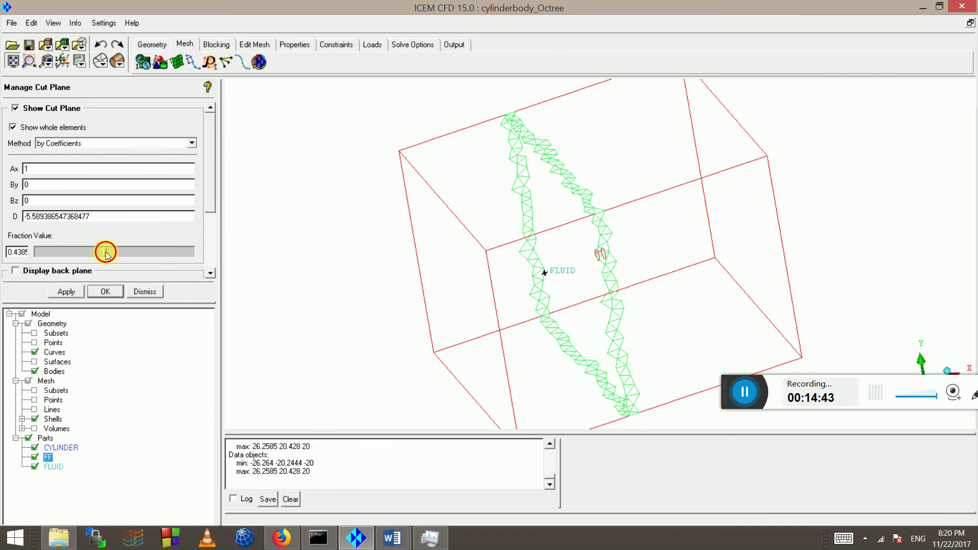
left_click_drag(106, 254, 187, 263)
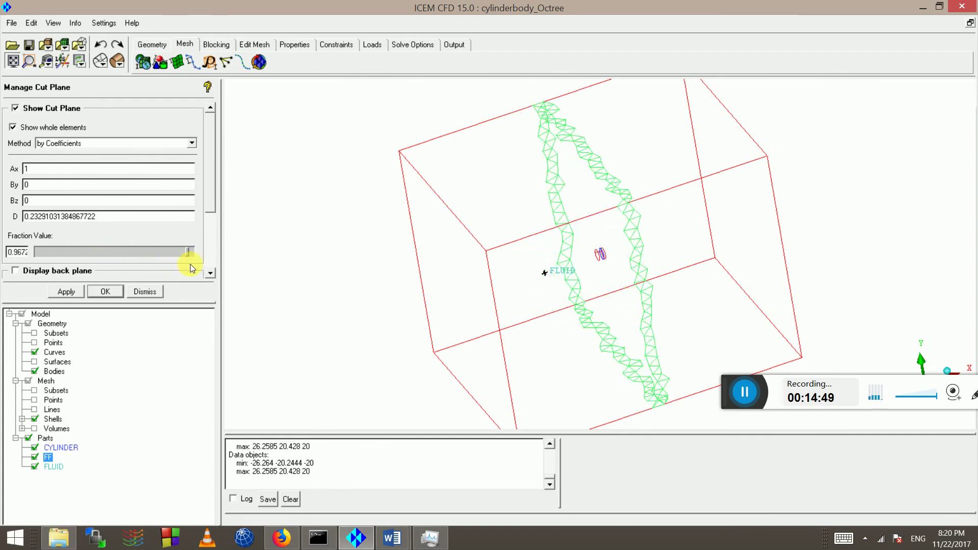
left_click_drag(598, 291, 561, 286)
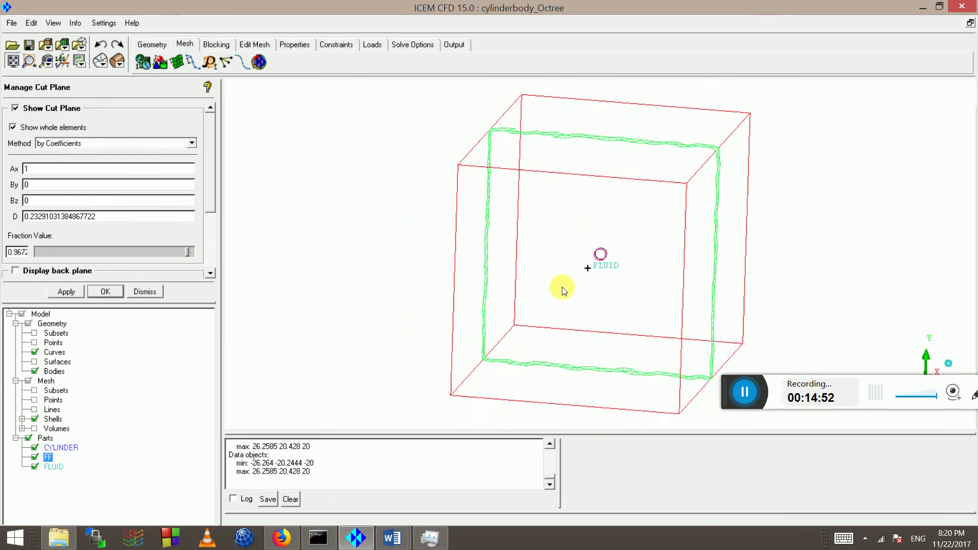
- Show the volume mesh on the cut plane, then zoom and pan to frame the refined tetras around the cylinder
left_click(34, 428)
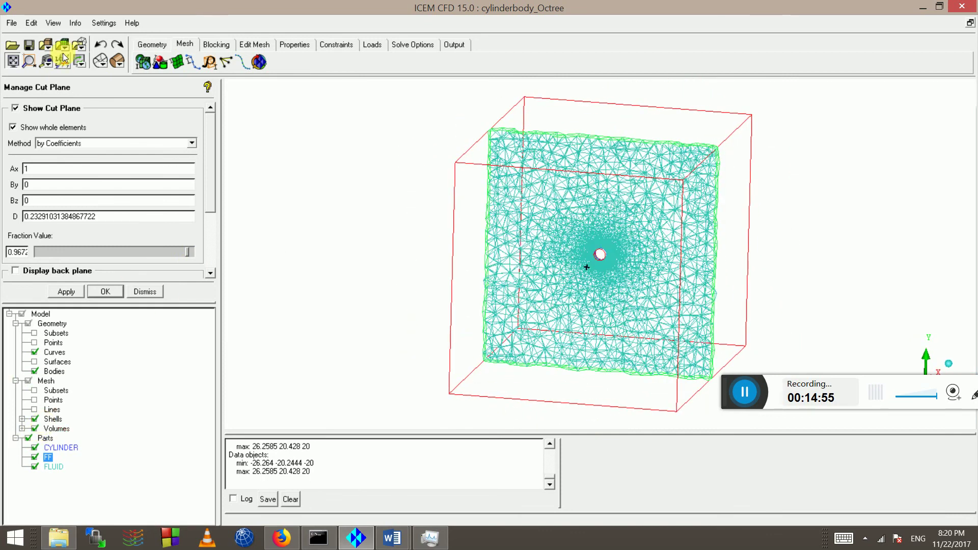
left_click(29, 60)
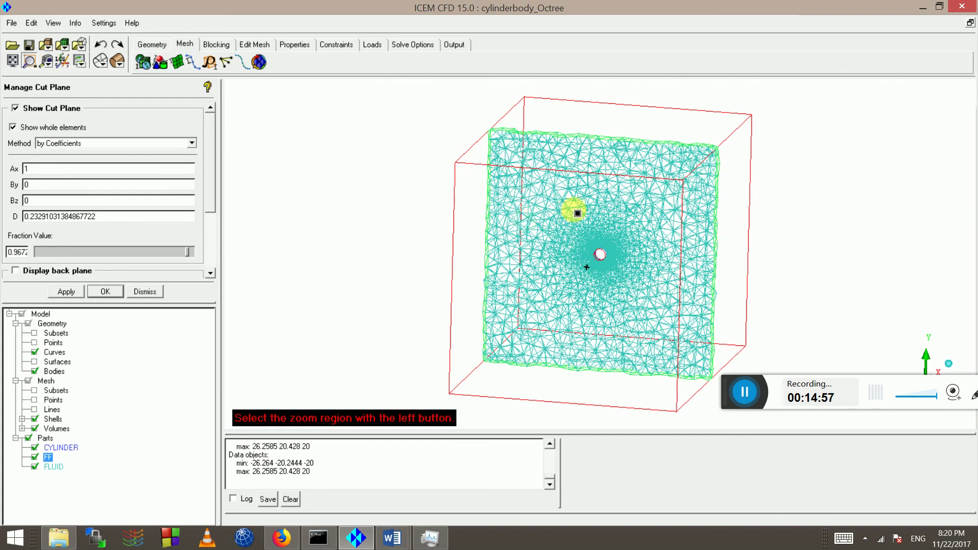
left_click_drag(578, 213, 634, 299)
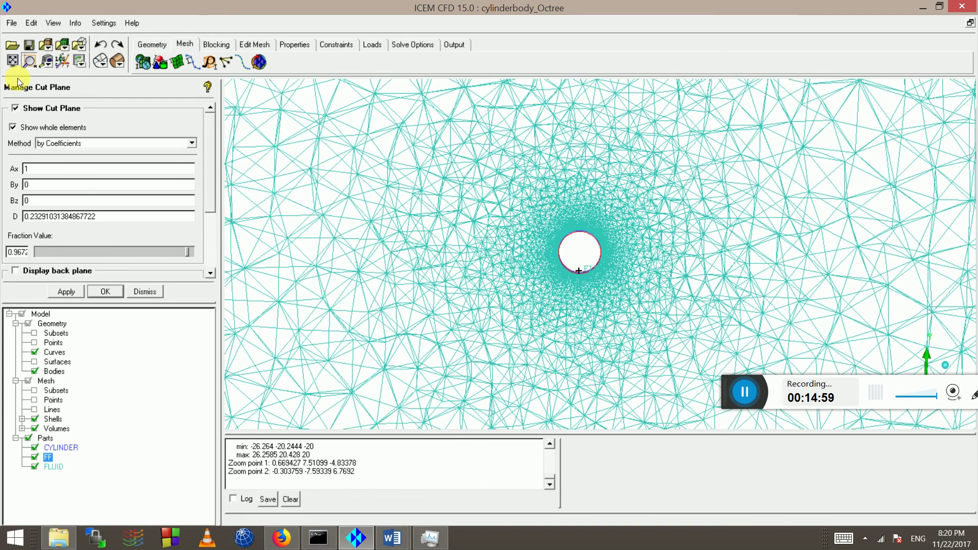
left_click(13, 61)
left_click_drag(448, 261, 460, 236)
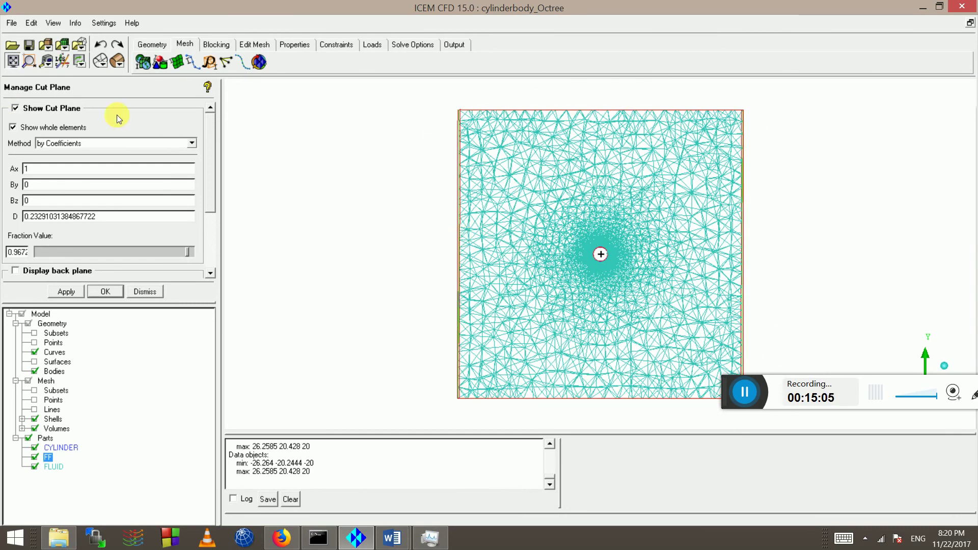
left_click(30, 62)
left_click_drag(496, 160, 688, 363)
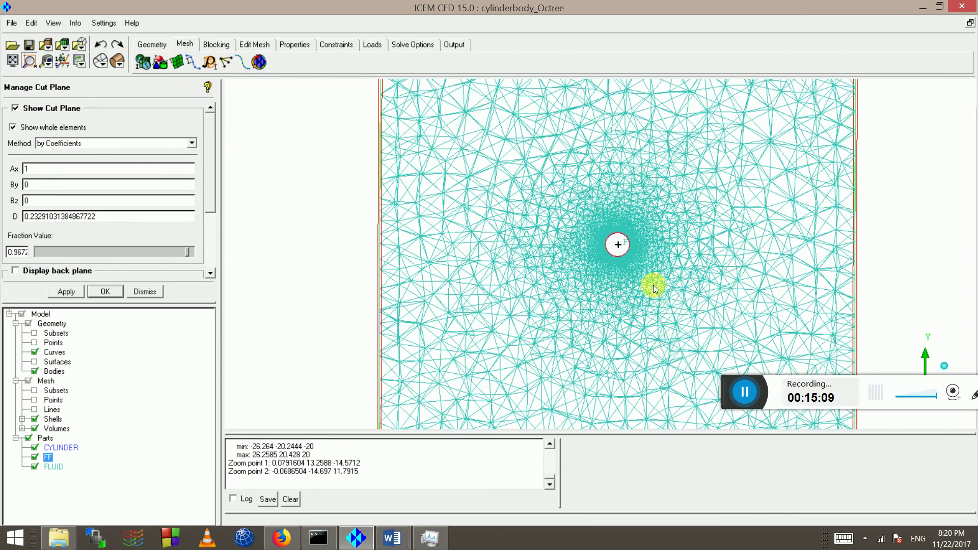
middle_click_drag(654, 286, 518, 243)
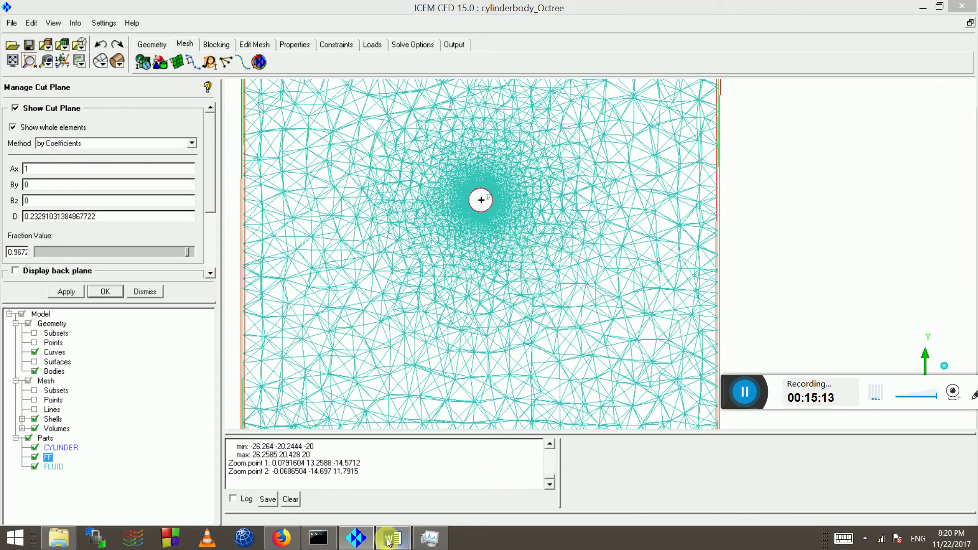
- Paste the ICEM cut-plane screenshot on a new line below the first mesh image in Word
mouse_move(392, 538)
left_click(448, 477)
scroll(556, 349, "down", 3)
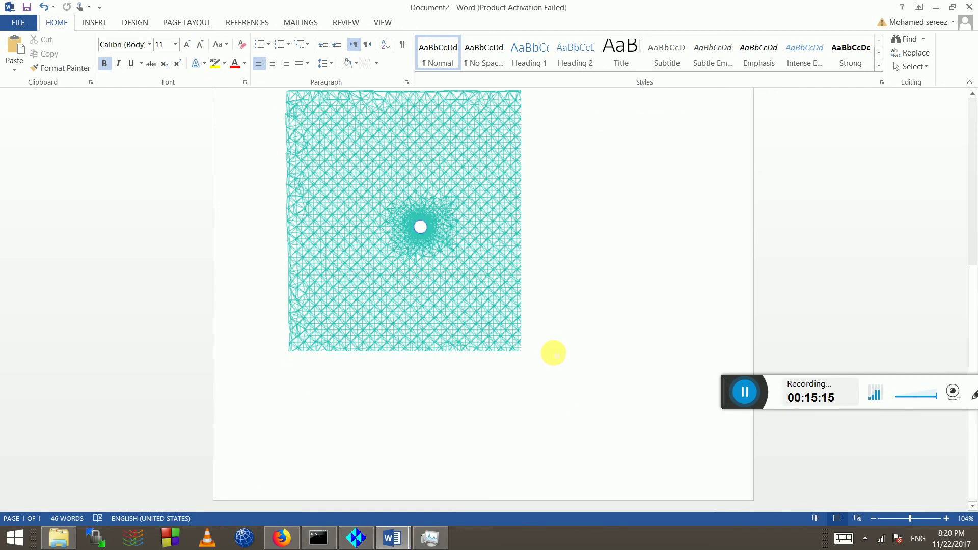
key("Return")
key("ctrl+v")
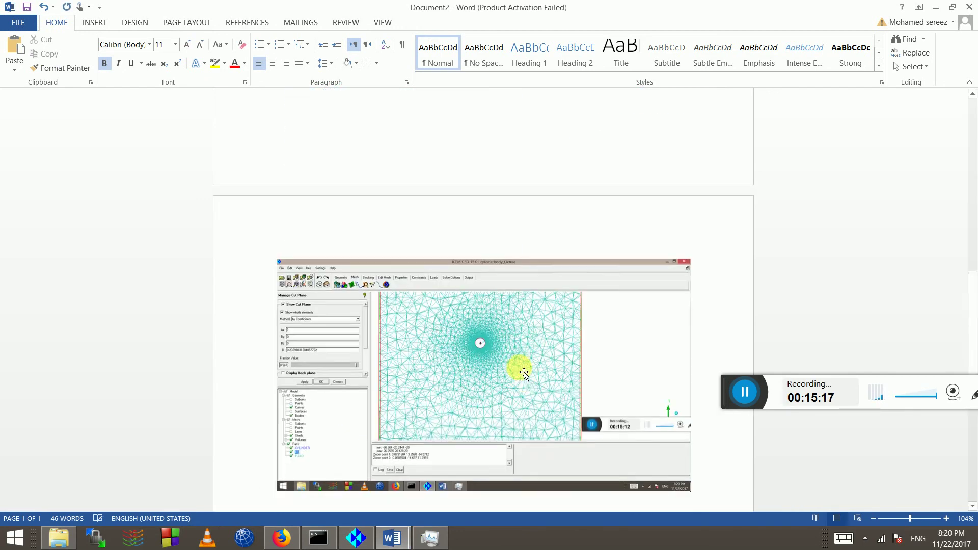
- Crop the pasted screenshot to just the mesh area on all four sides
left_click(524, 373)
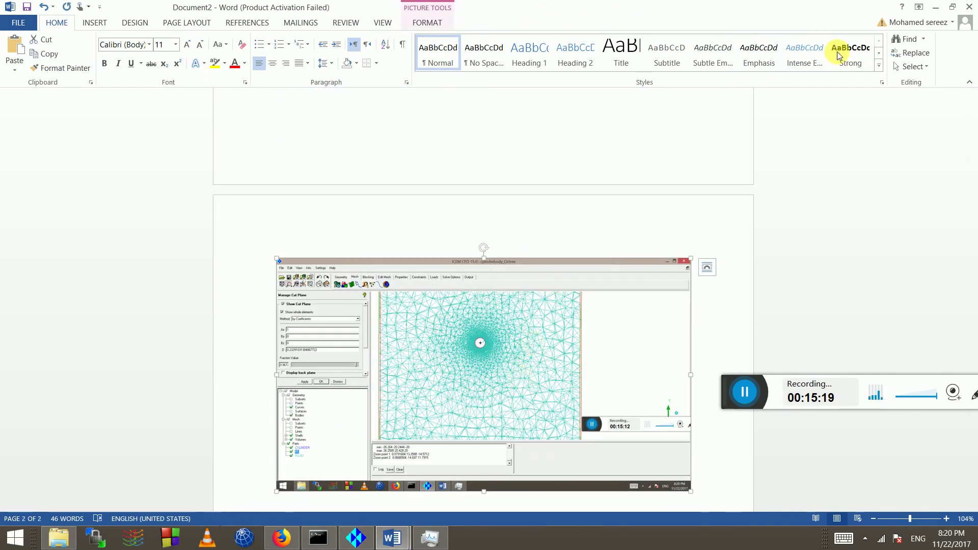
left_click(429, 22)
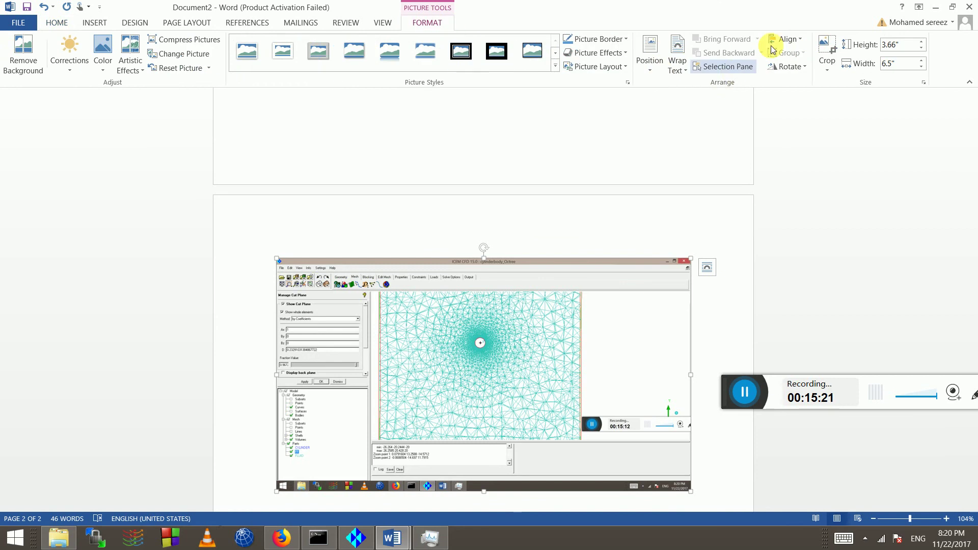
left_click(828, 45)
left_click_drag(279, 260, 382, 293)
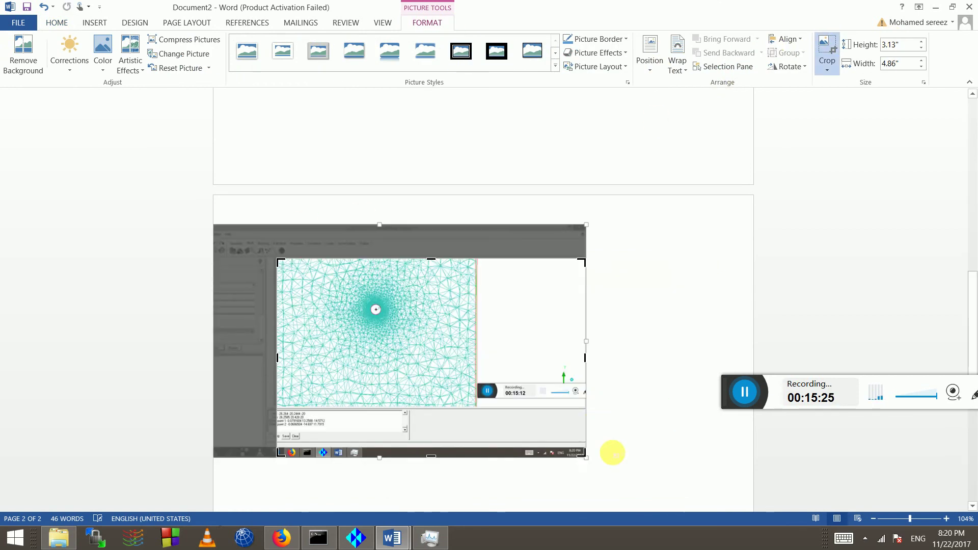
left_click_drag(584, 452, 468, 403)
left_click(525, 316)
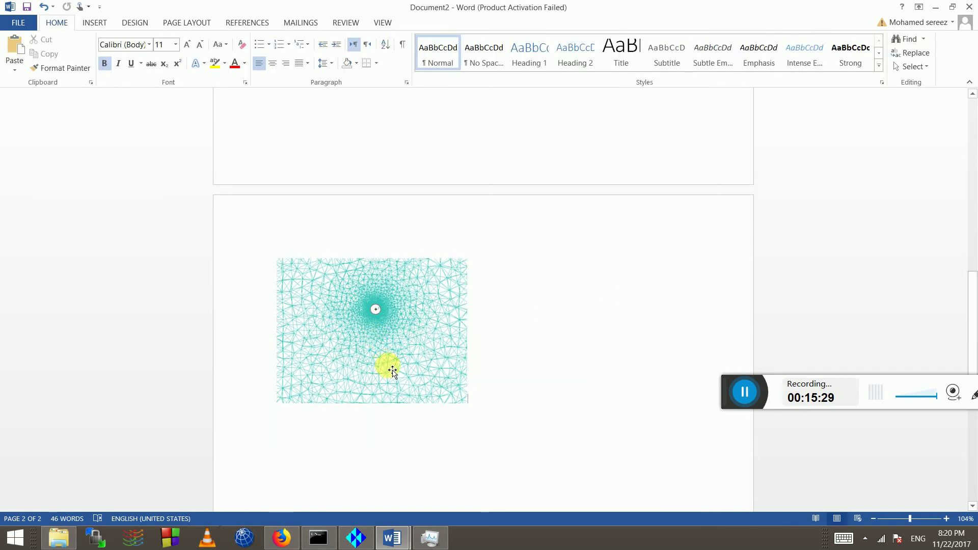
- Enlarge the cropped Delaunay mesh picture by dragging its corner handle outward
scroll(398, 398, "up", 4)
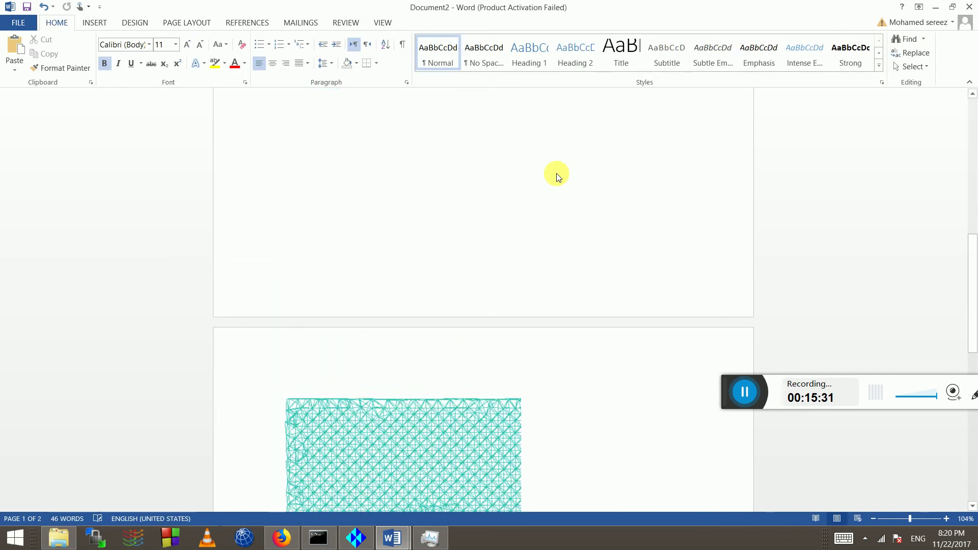
scroll(557, 177, "down", 8)
left_click(461, 229)
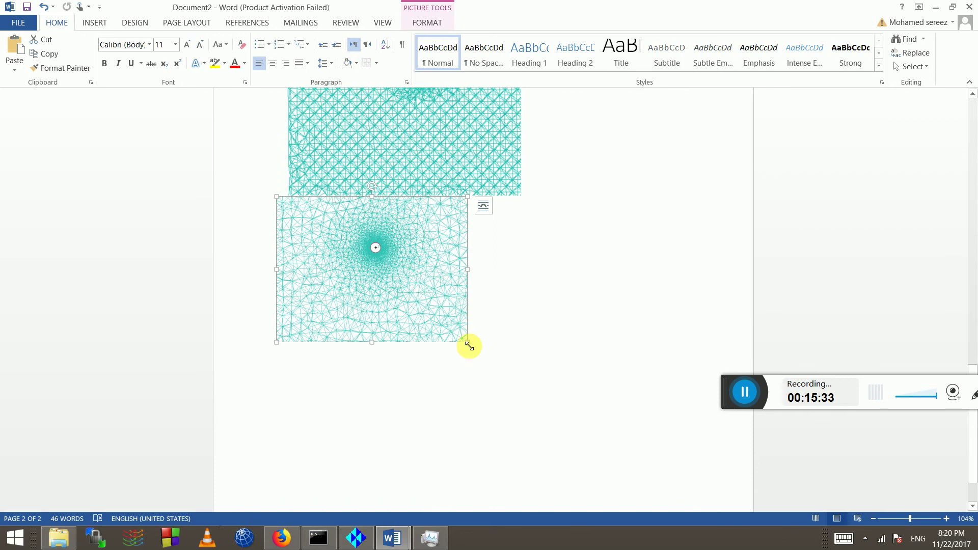
left_click_drag(469, 346, 525, 400)
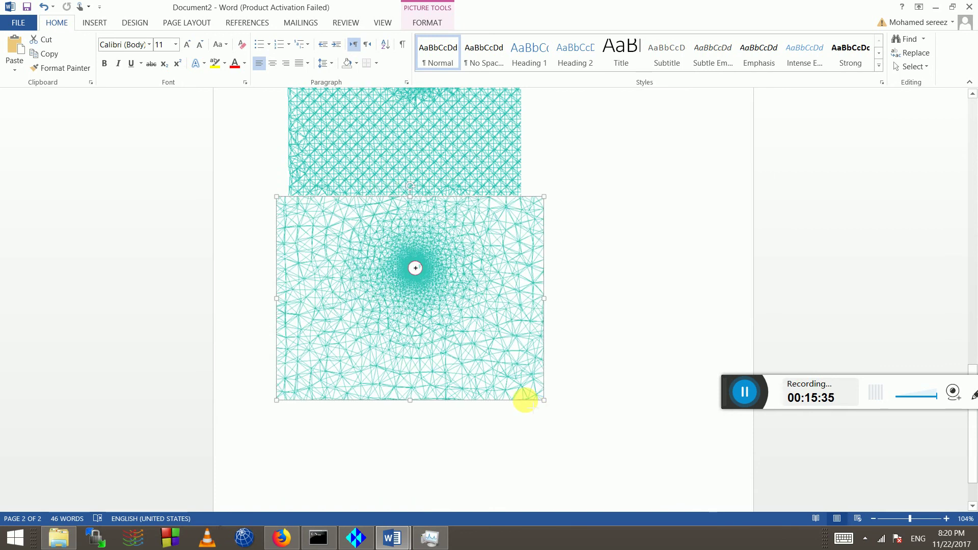
left_click(603, 253)
- Select the upper Octree mesh picture and scroll to compare both mesh slices
scroll(590, 256, "up", 5)
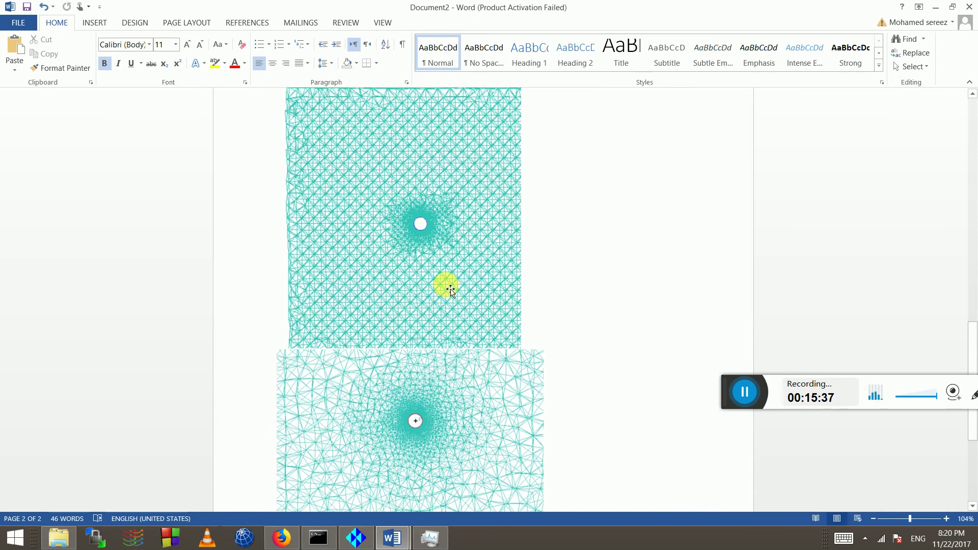
left_click(451, 289)
scroll(456, 331, "down", 6)
scroll(448, 327, "up", 5)
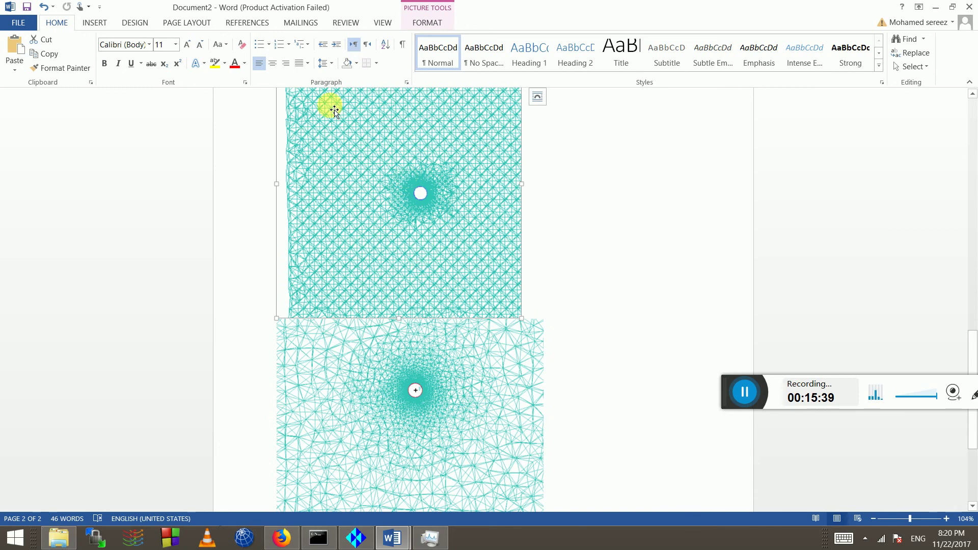
scroll(393, 234, "down", 2)
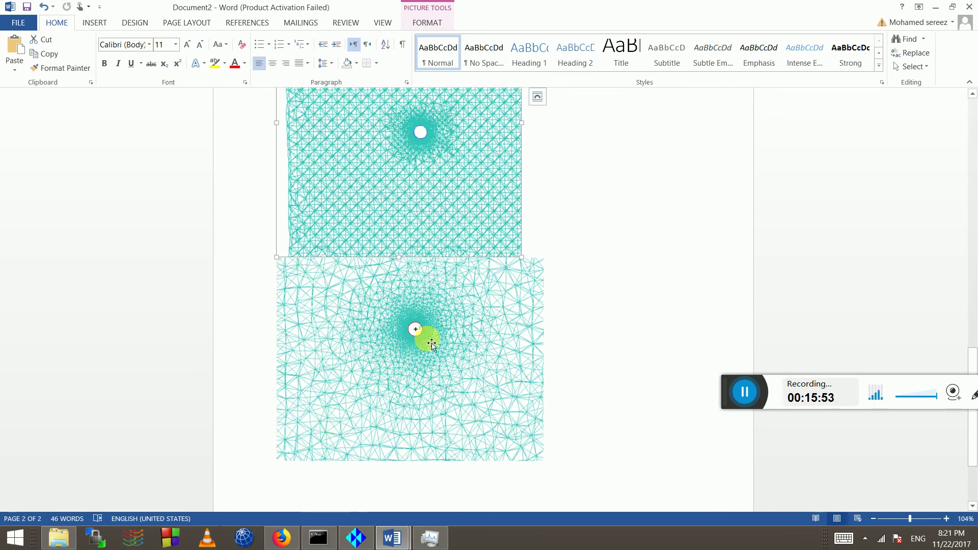
scroll(499, 291, "up", 15)
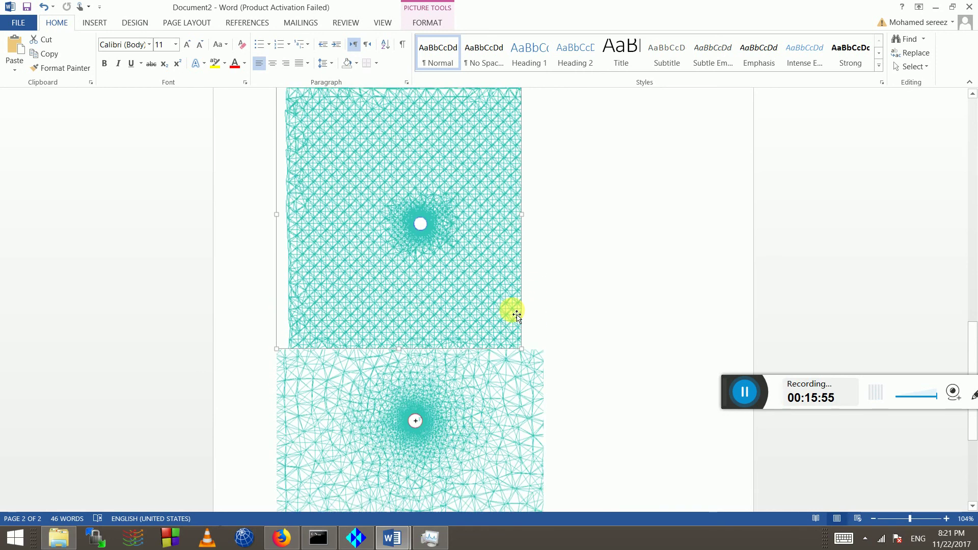
scroll(489, 298, "up", 5)
scroll(442, 327, "down", 15)
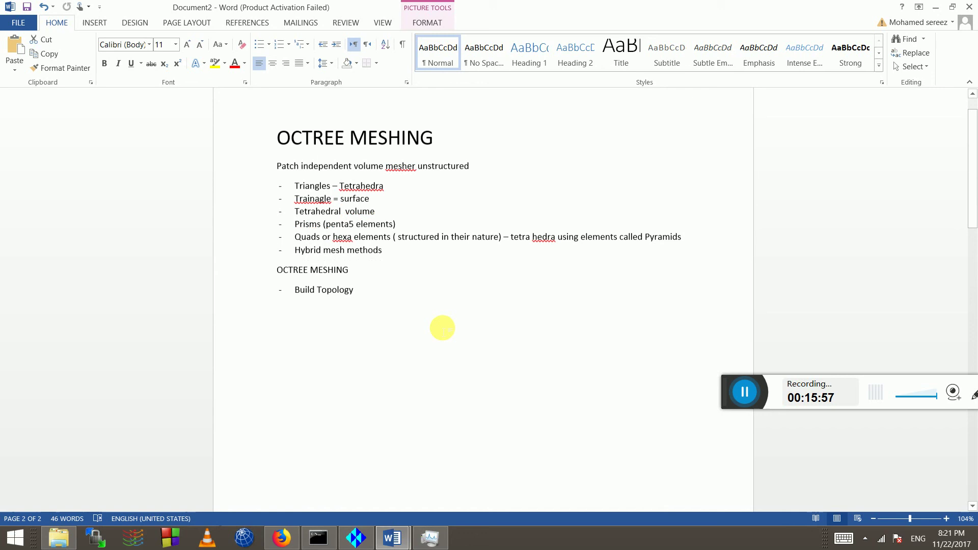
scroll(432, 338, "down", 4)
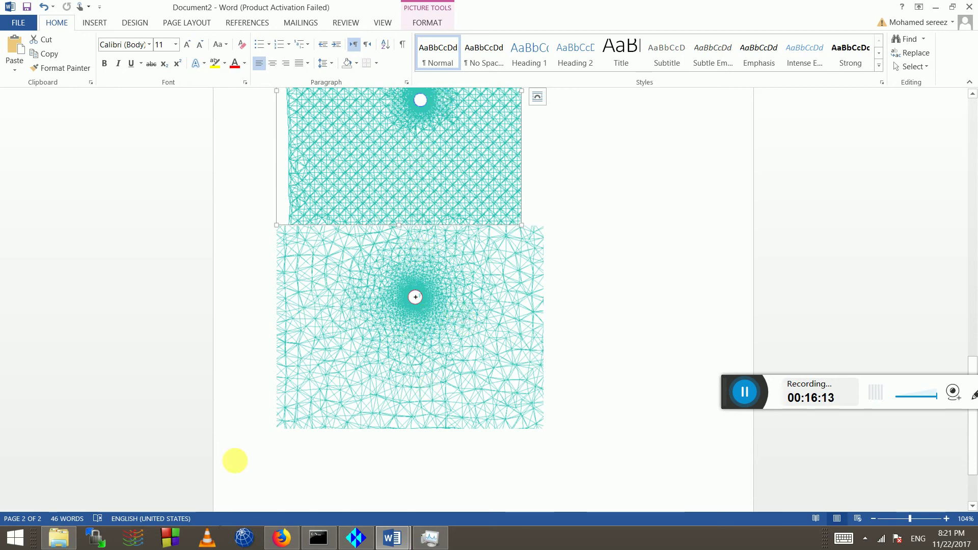
- Switch from Word back to ICEM CFD's cut-plane view of the Delaunay mesh with Alt+Tab
key("alt")
key("alt+Tab")
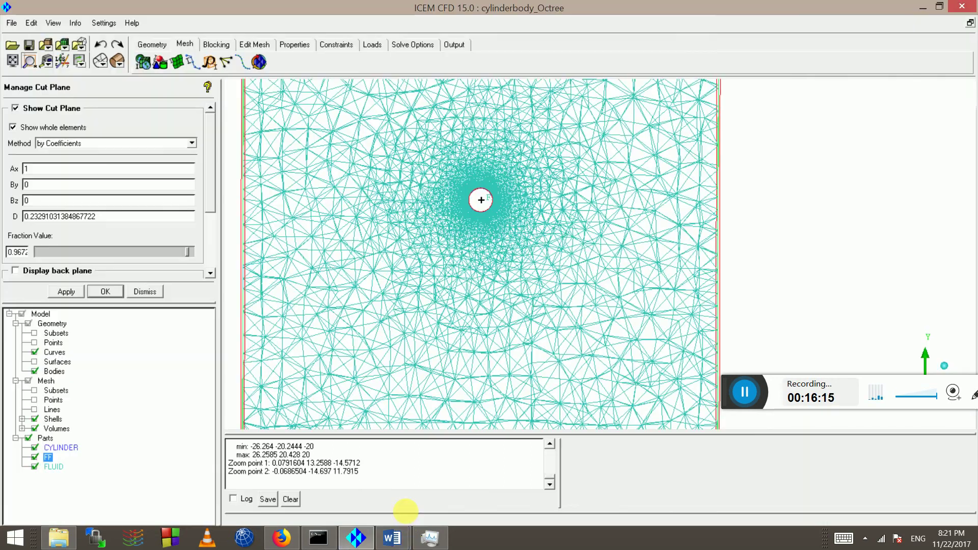